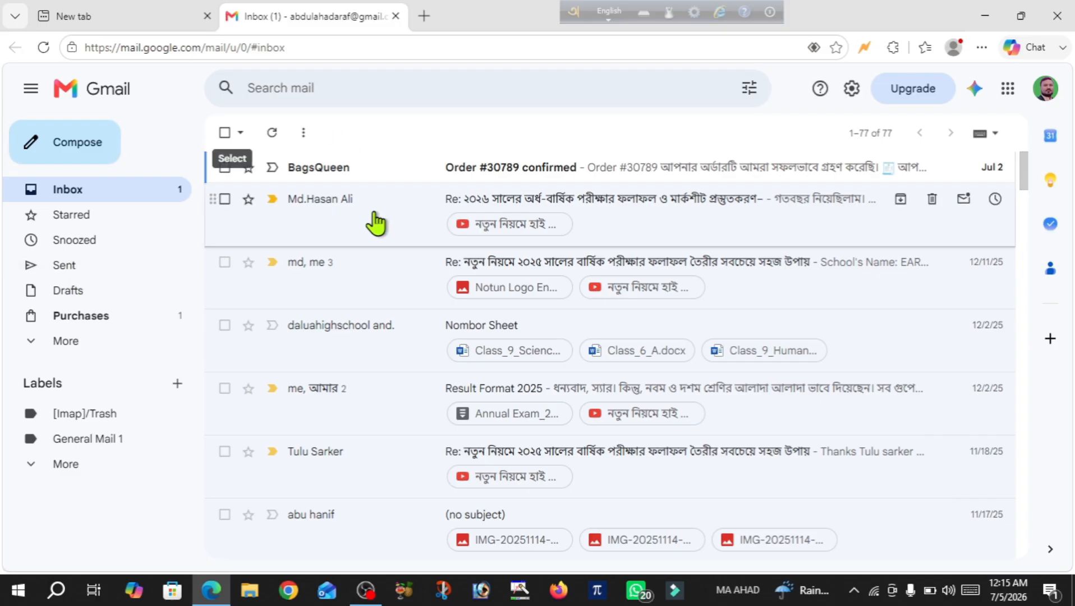
Open the sent 'Result Format 2026' email and scroll down to its Result Format 2026.rar attachment
click(63, 270)
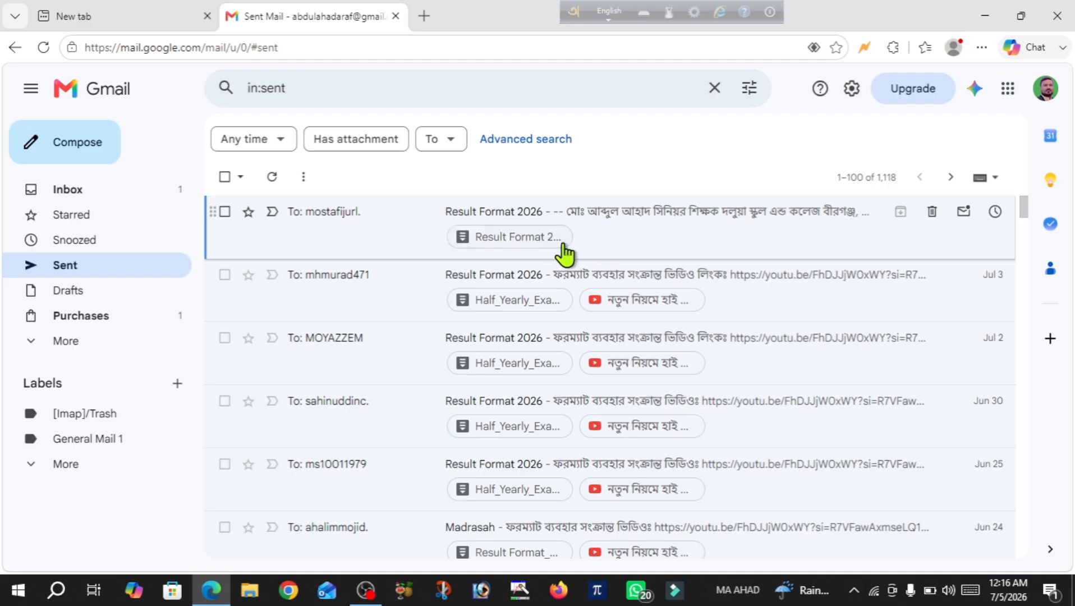
click(513, 216)
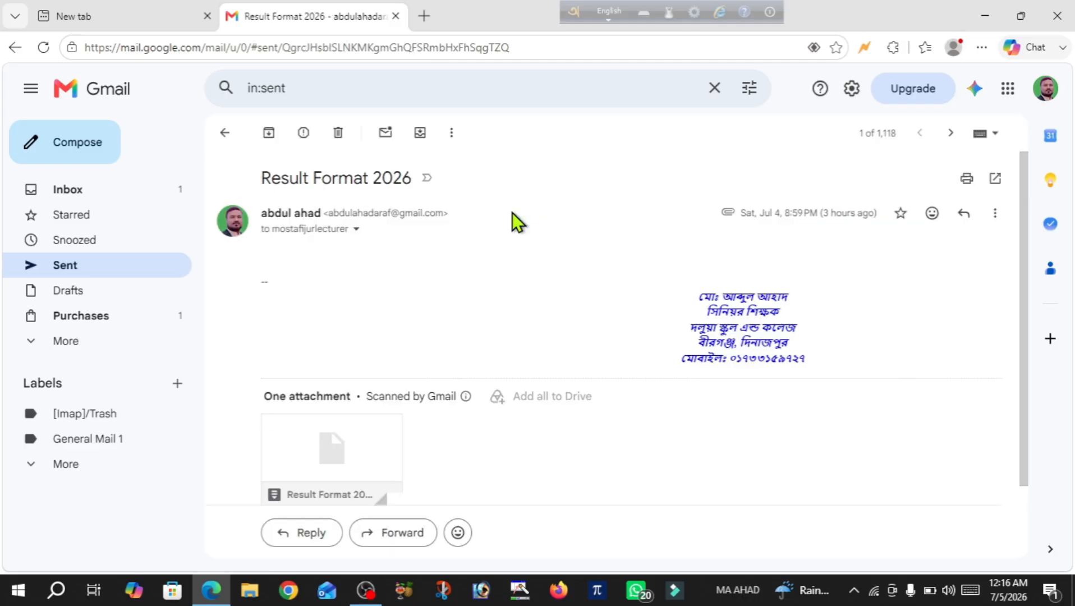
scroll(406, 268, down, 2)
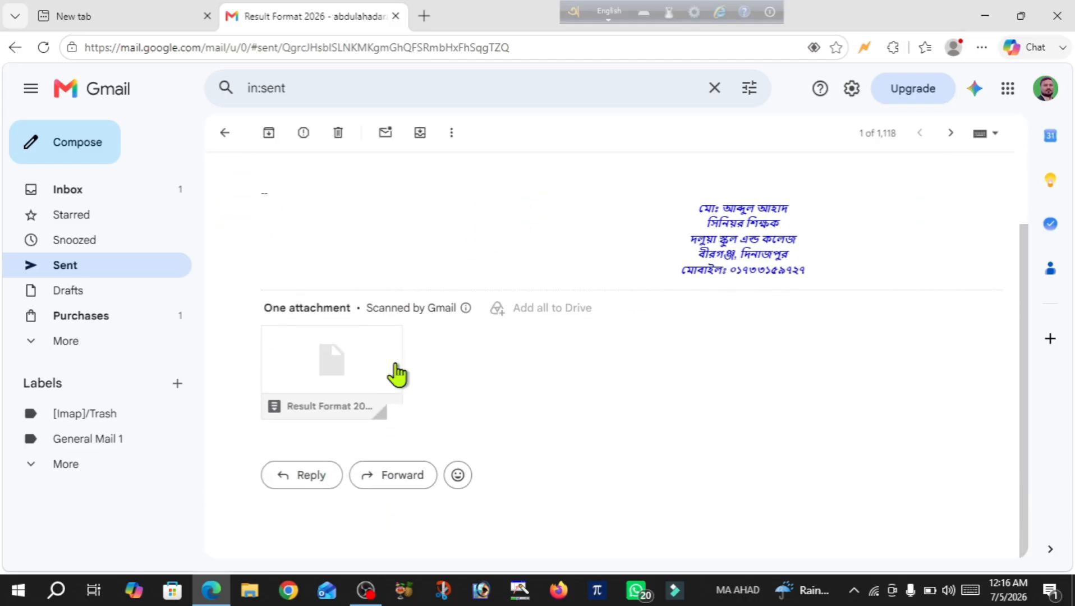
mouse_move(270, 378)
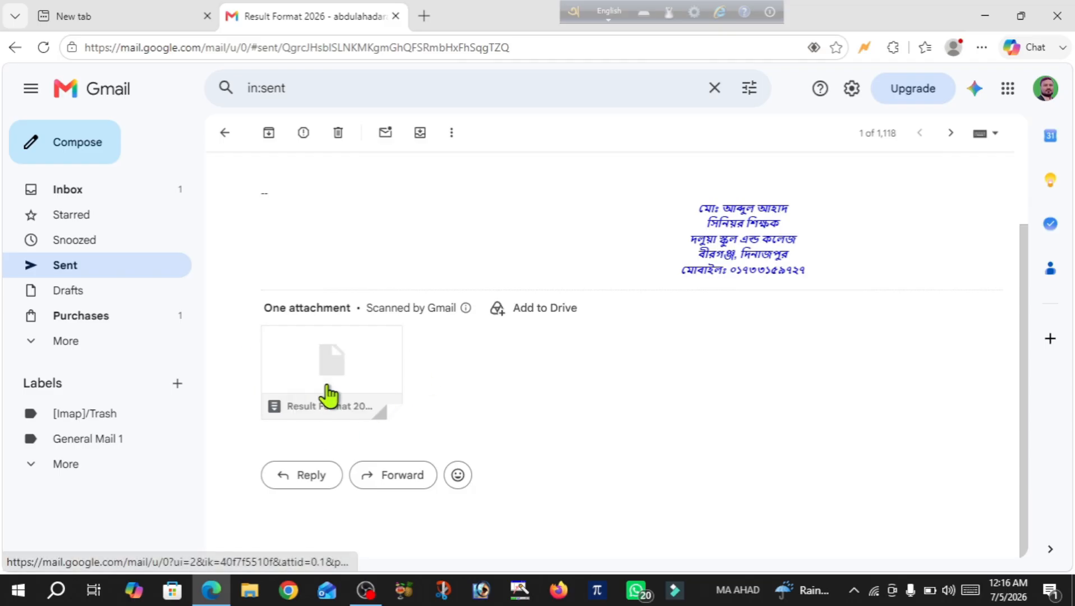
mouse_move(297, 427)
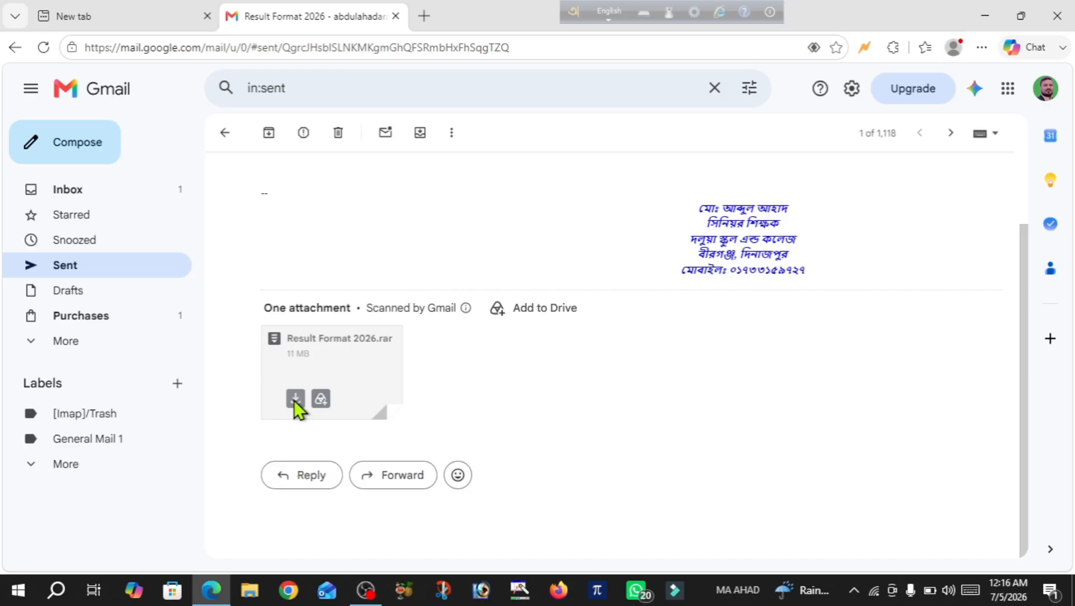
Save the Result Format 2026.rar attachment to the Desktop using Save as
click(294, 399)
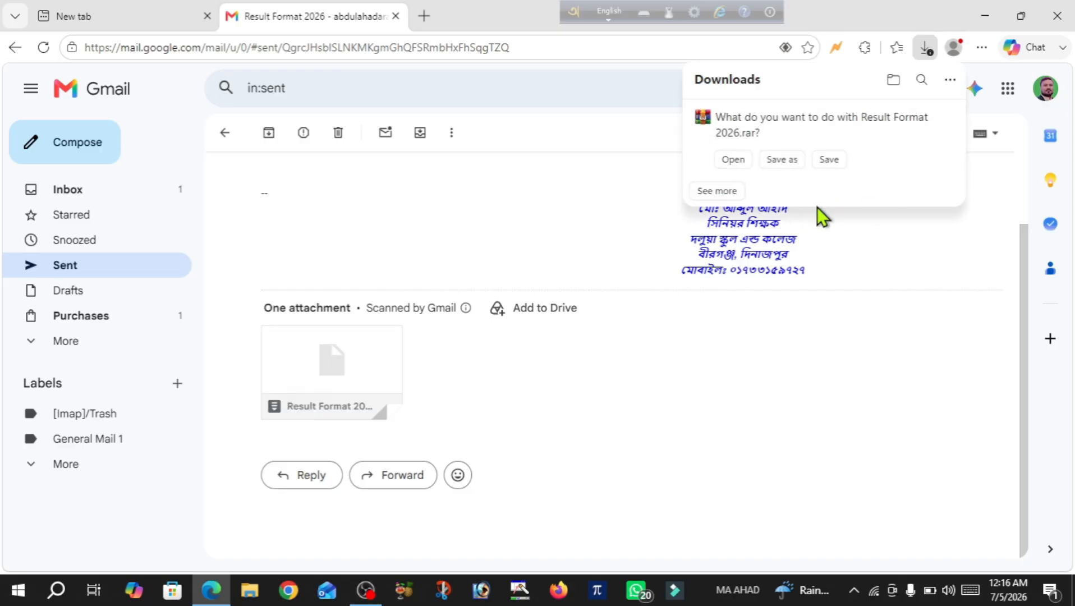
click(781, 163)
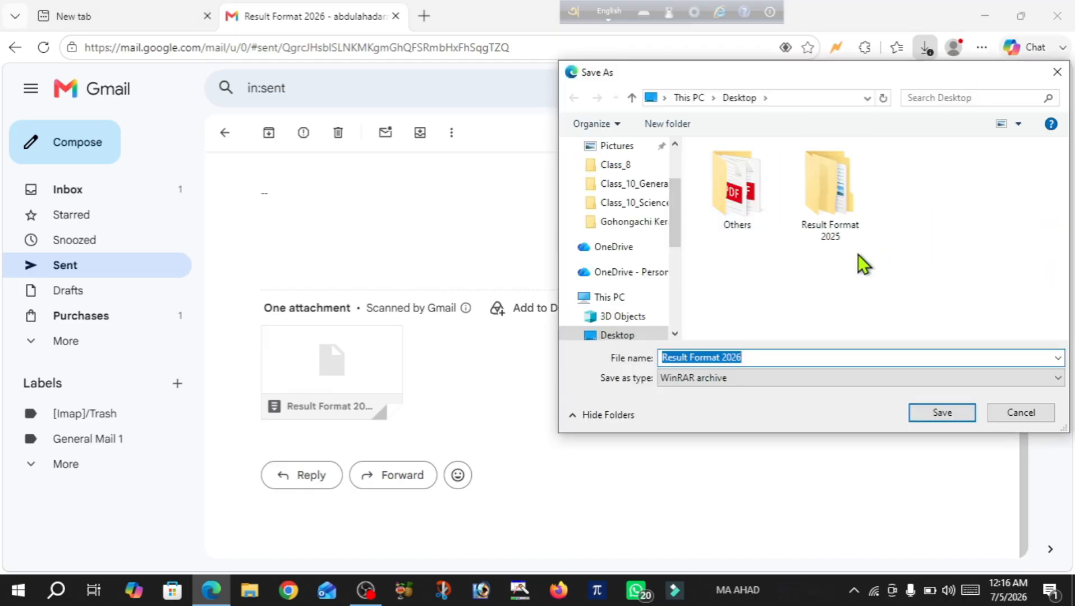
click(605, 336)
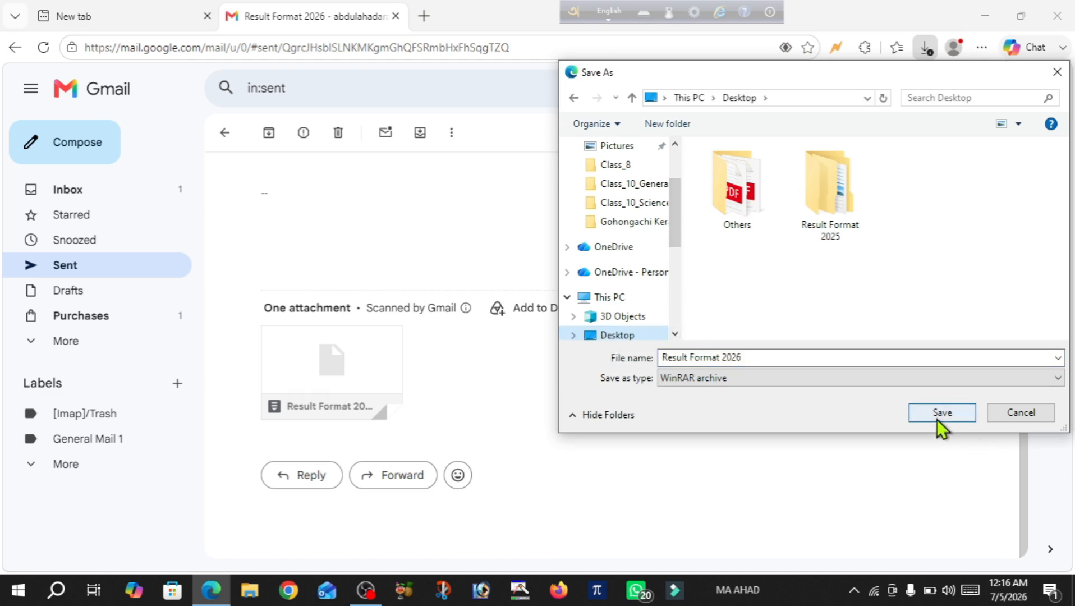
click(938, 412)
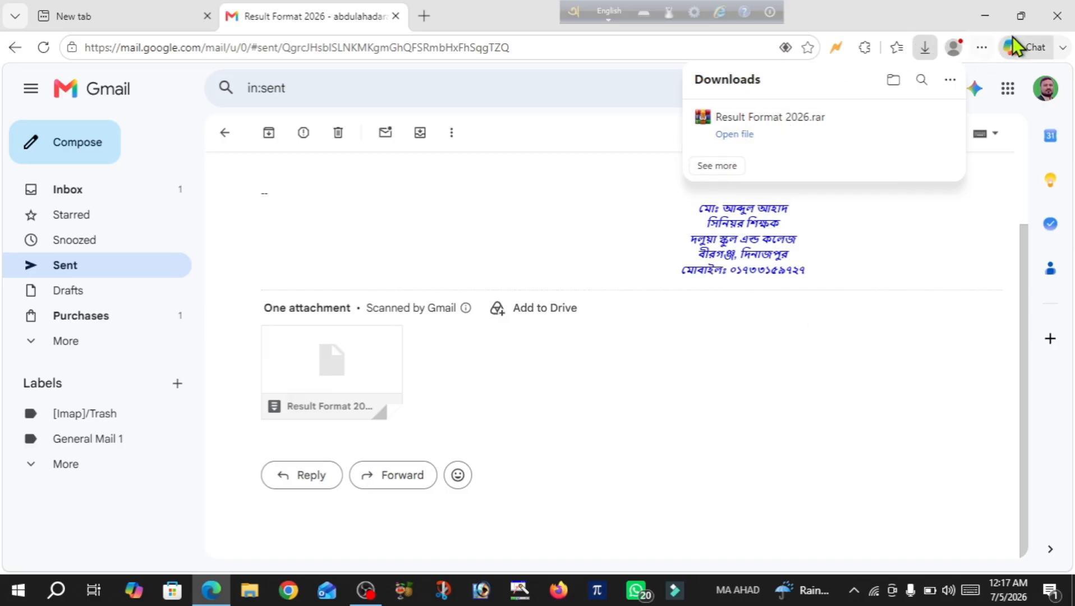
click(1058, 15)
Close the browser and place the Result Format 2026 archive icon in open desktop space
click(1057, 15)
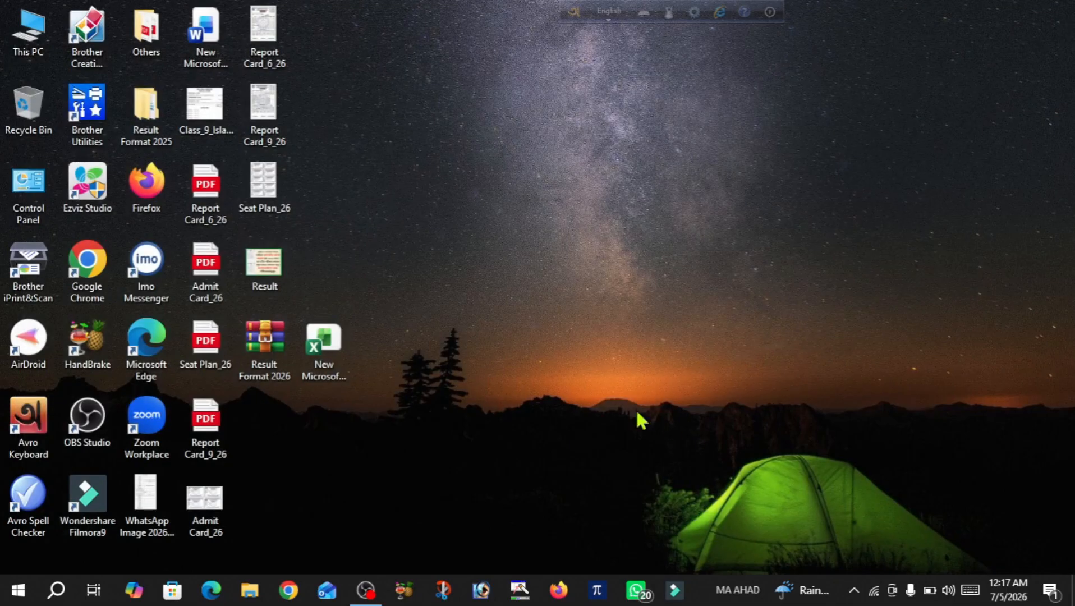
drag(261, 353, 635, 226)
drag(619, 185, 555, 132)
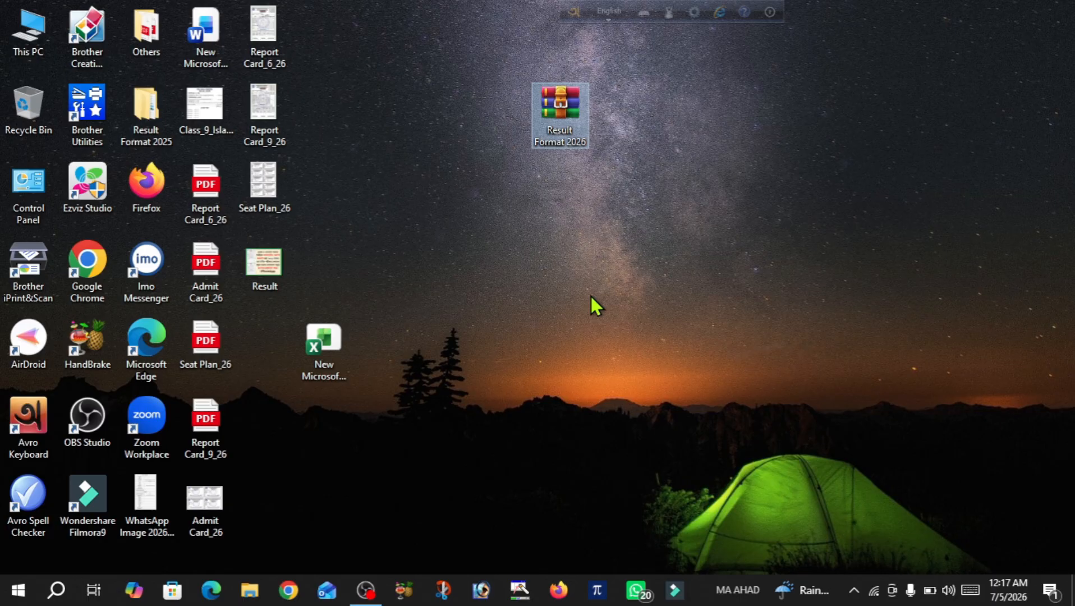
double_click(549, 138)
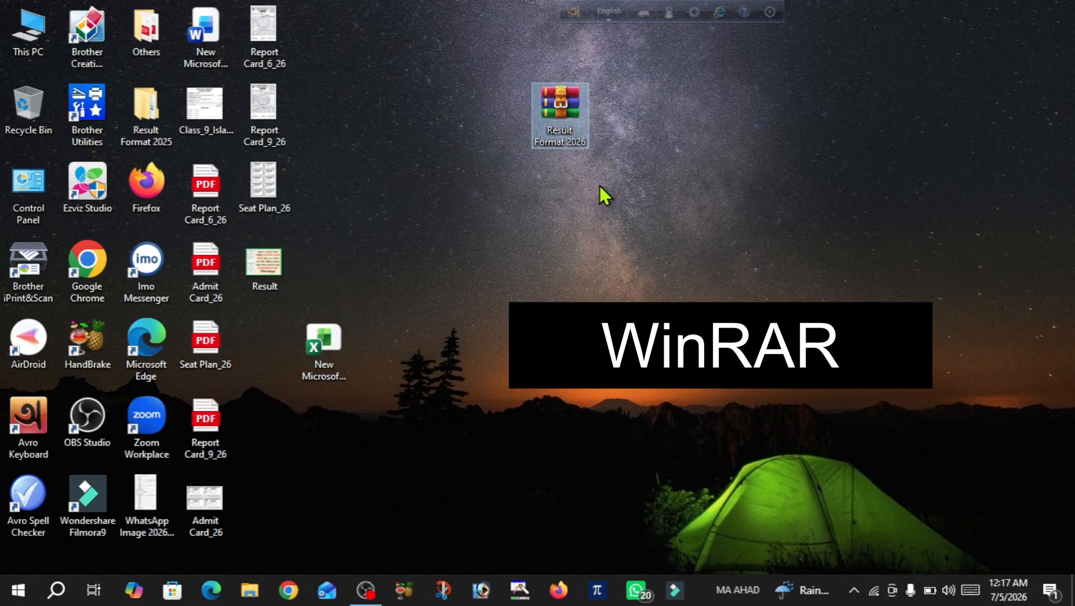
double_click(540, 111)
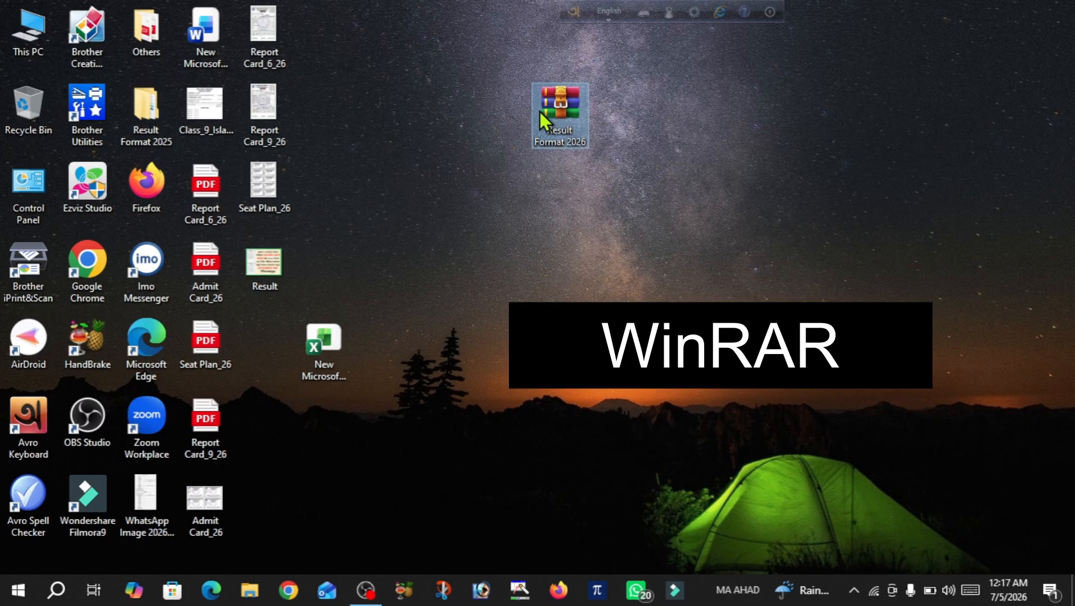
Extract the archive here and move the new Result Format 2026 folder beside it
right_click(540, 111)
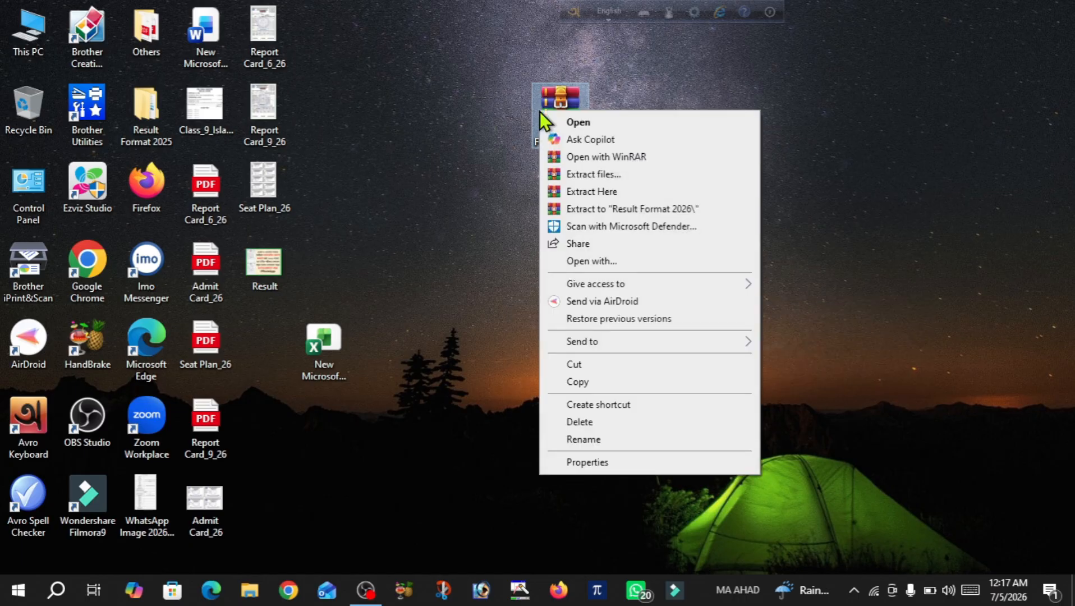
click(602, 193)
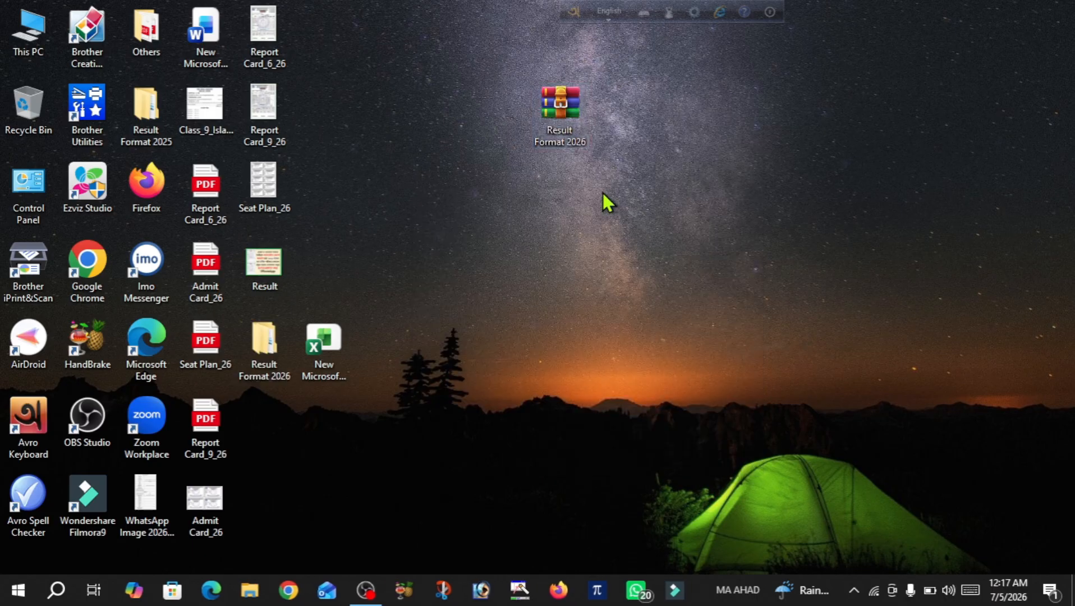
drag(275, 348, 643, 207)
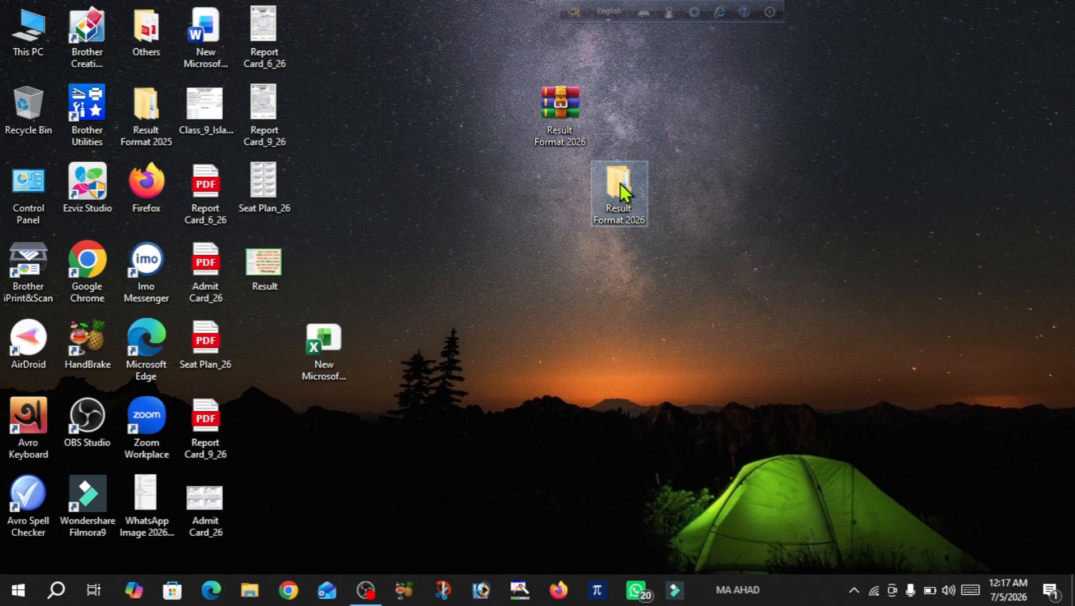
Open the extracted Result Format 2026 folder, then its Class_6 subfolder
double_click(624, 191)
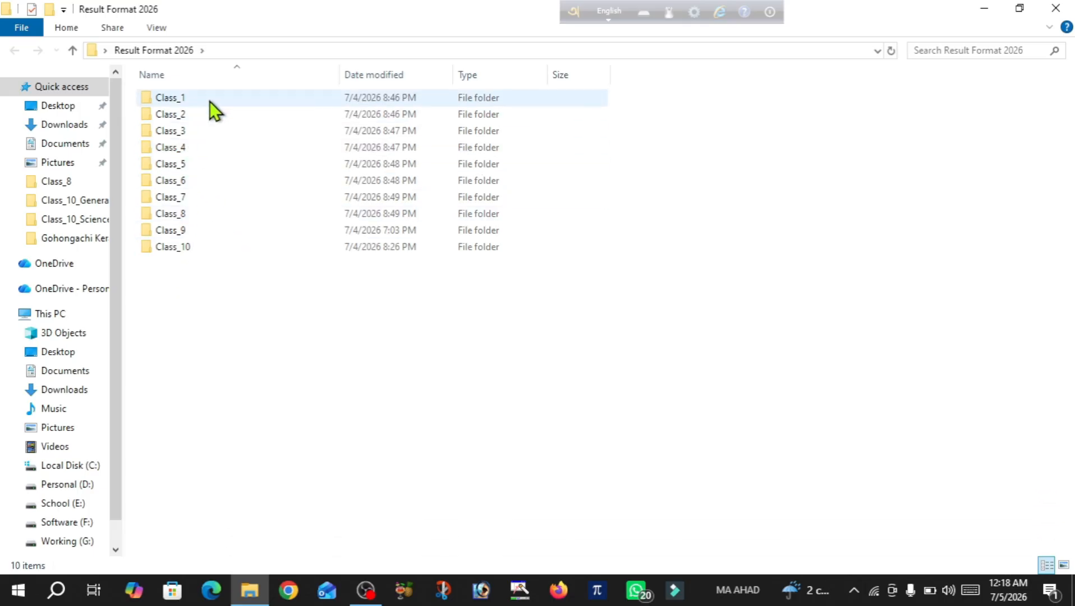
mouse_move(210, 101)
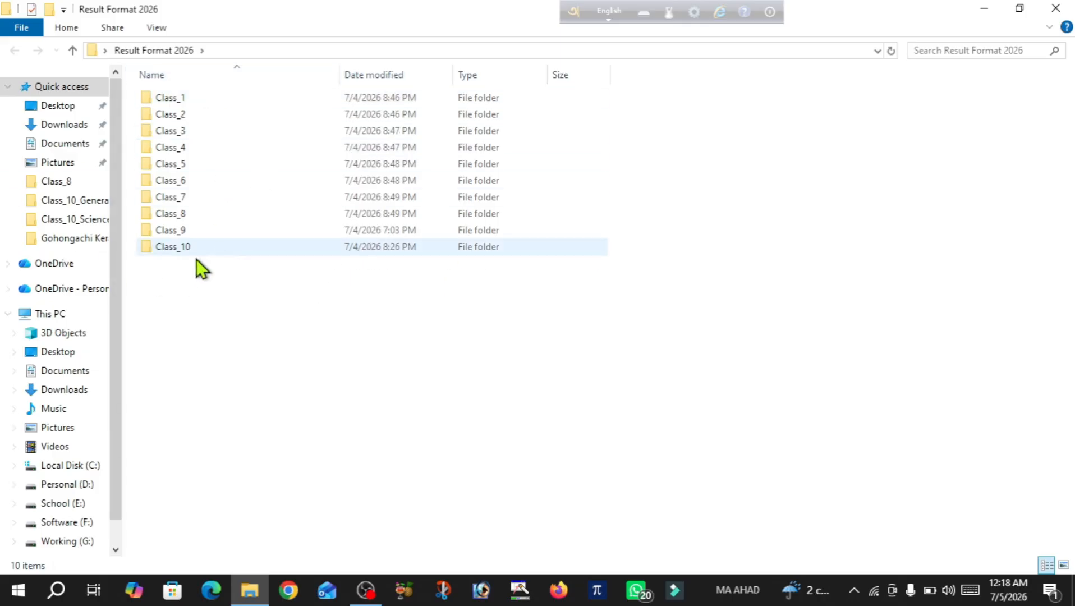
double_click(192, 183)
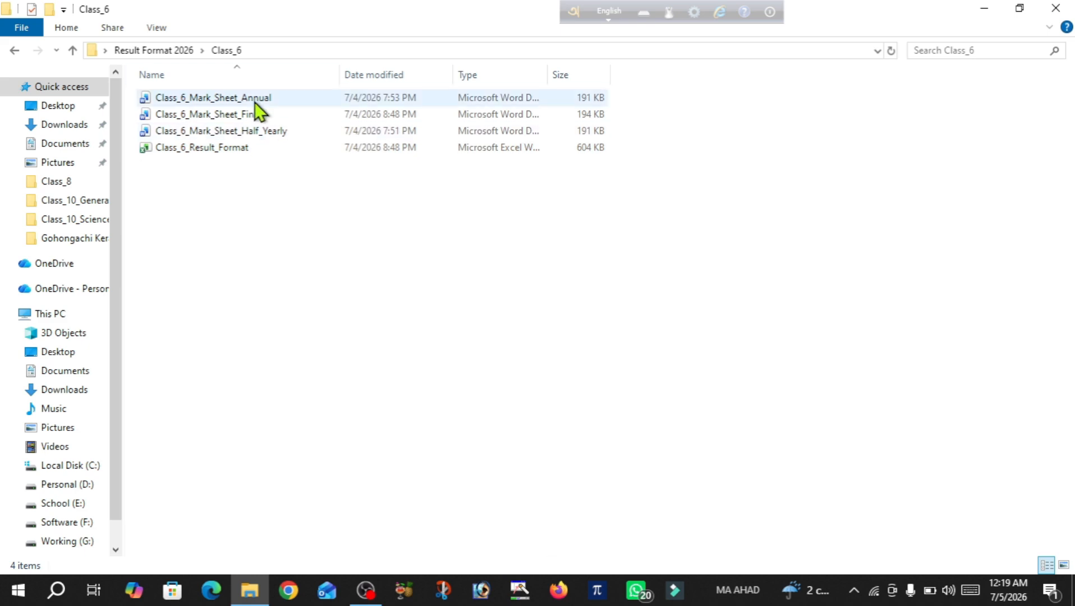
Open the Class_6_Result_Format workbook and enable editing from Protected View
click(206, 149)
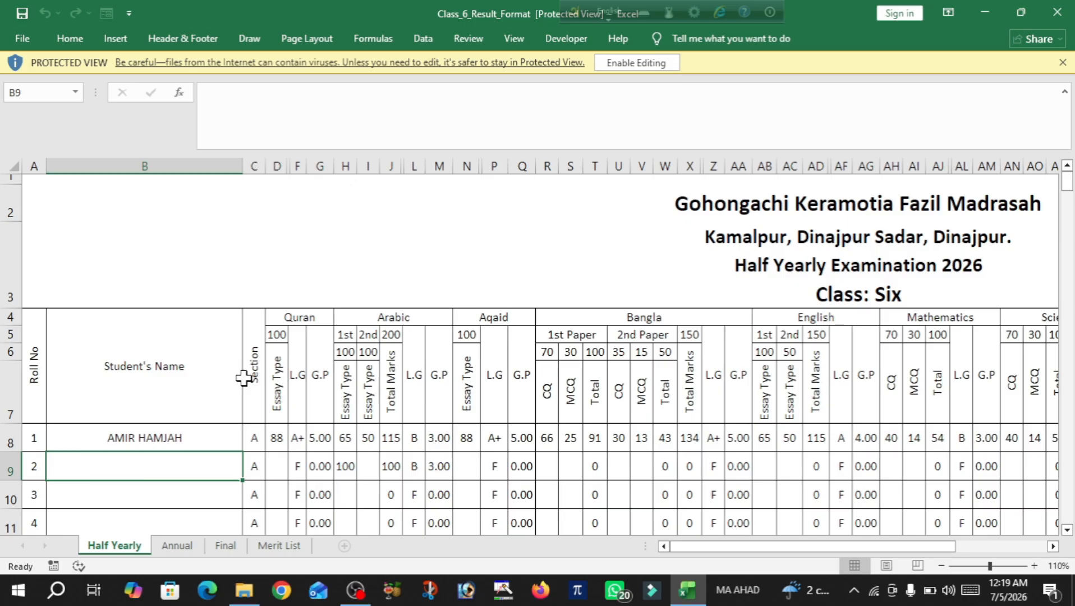
click(620, 63)
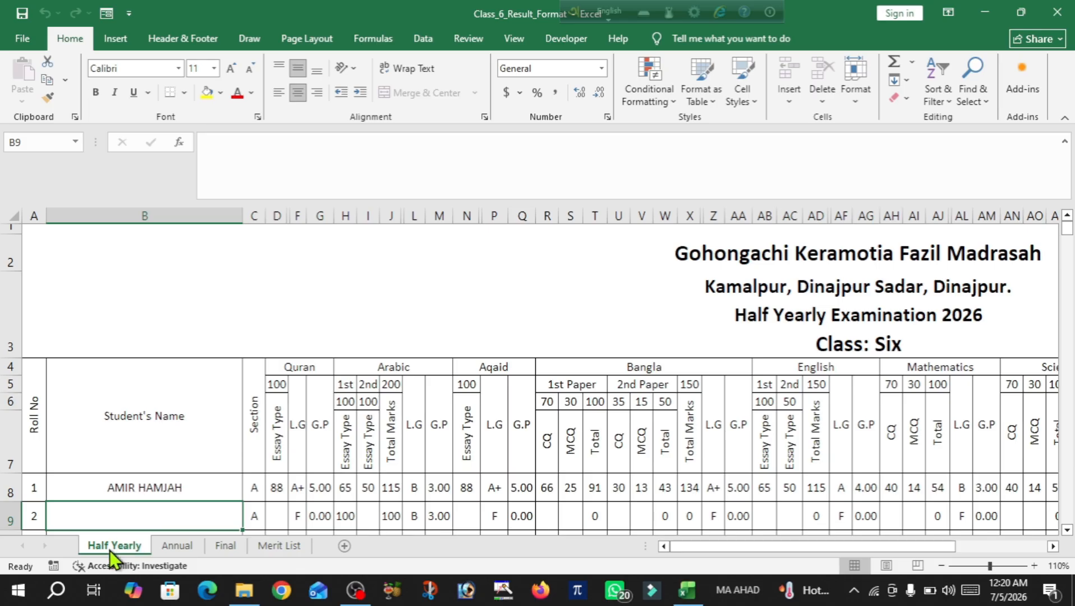
Enter the second student's name for roll 2 on the Half Yearly sheet
scroll(286, 314, down, 2)
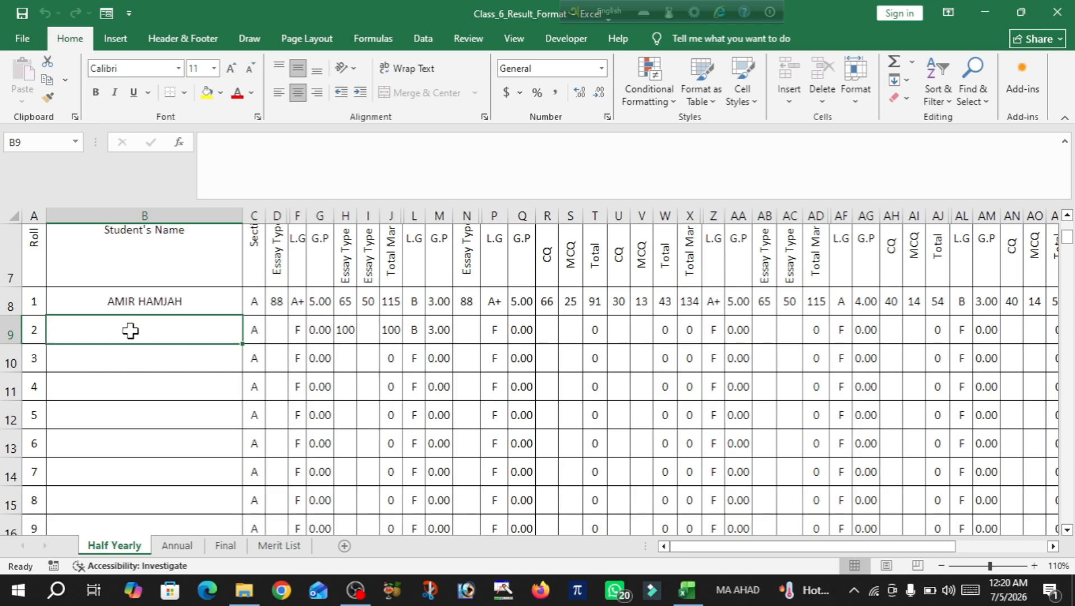
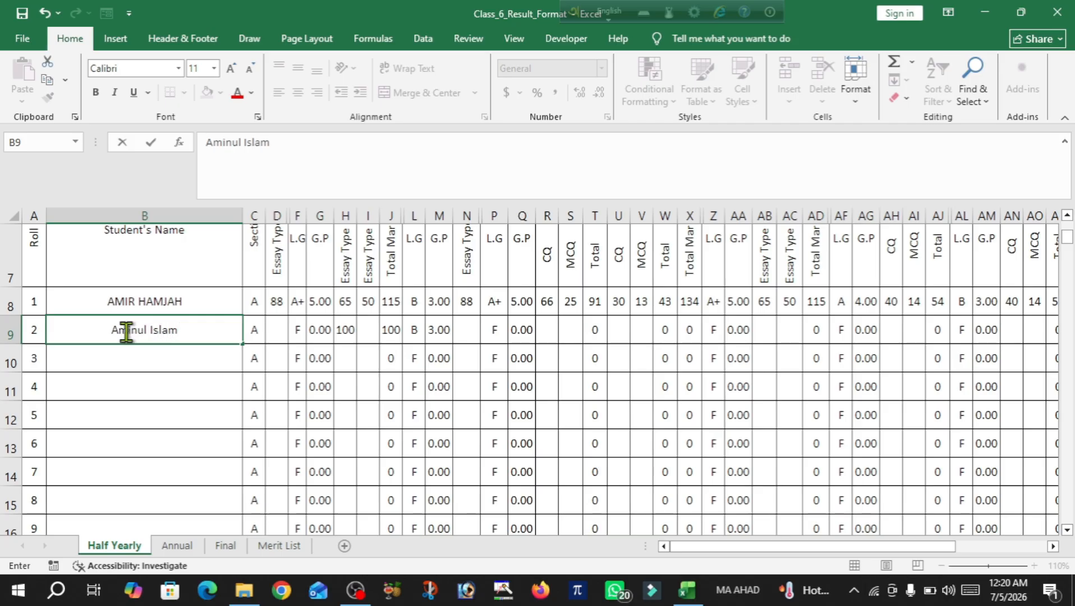
click(216, 377)
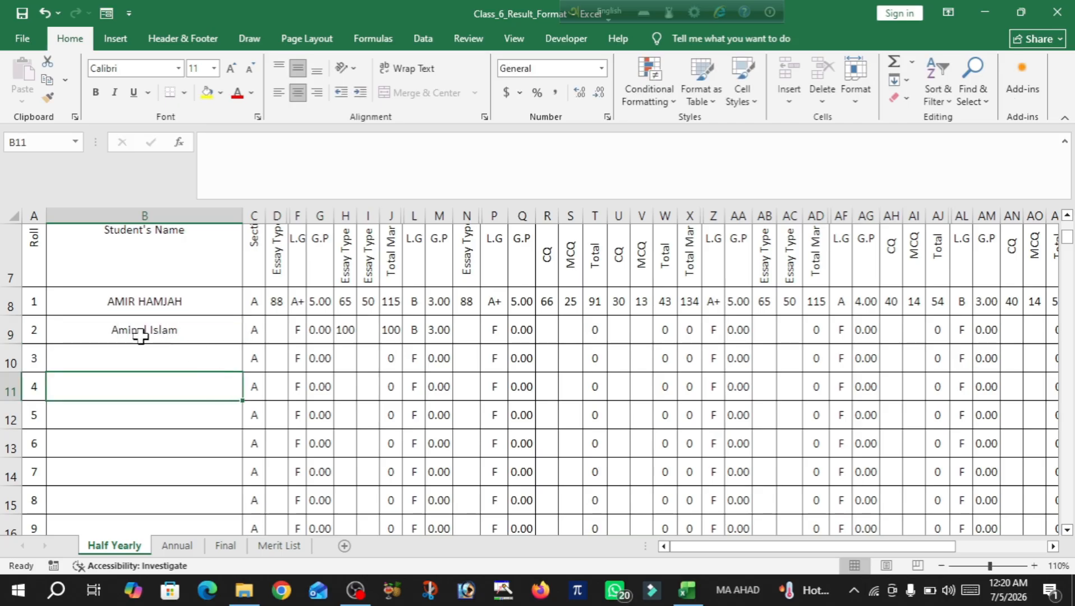
scroll(310, 339, up, 1)
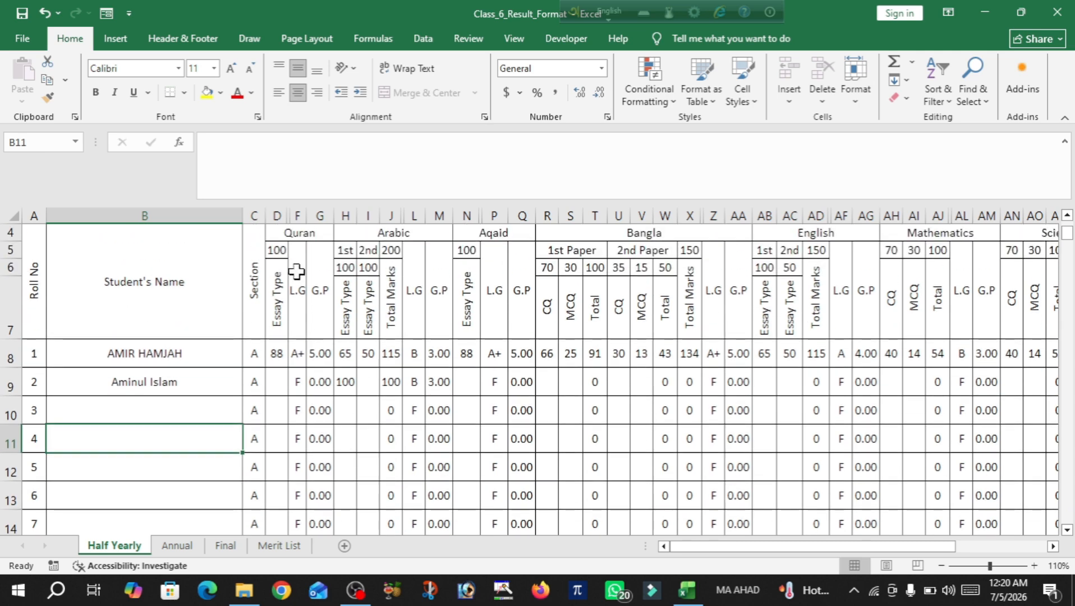
scroll(297, 269, up, 1)
scroll(296, 267, down, 1)
Enter roll 2's marks: Quran 76, Arabic papers 87 and 58, and Aqaid 77
click(274, 388)
text(7)
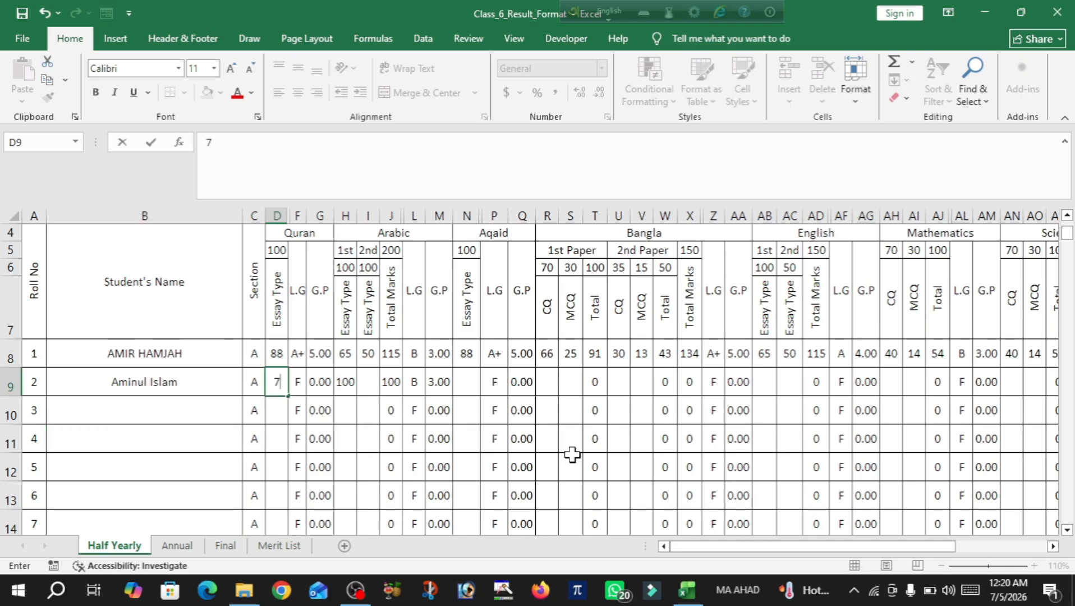
text(6)
key(Right)
key(Right)
key(Right)
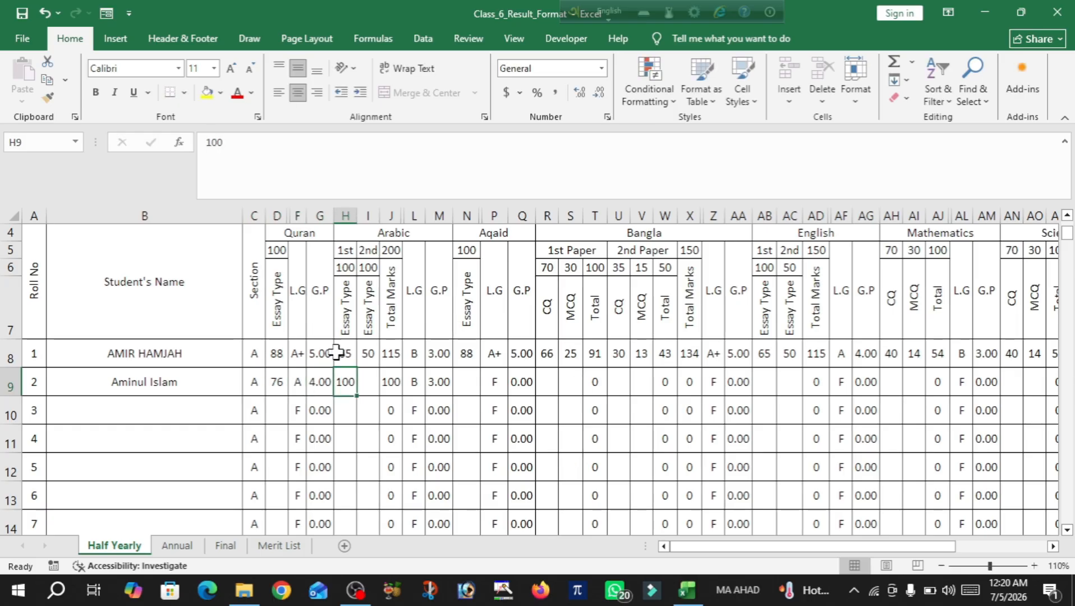
text(87)
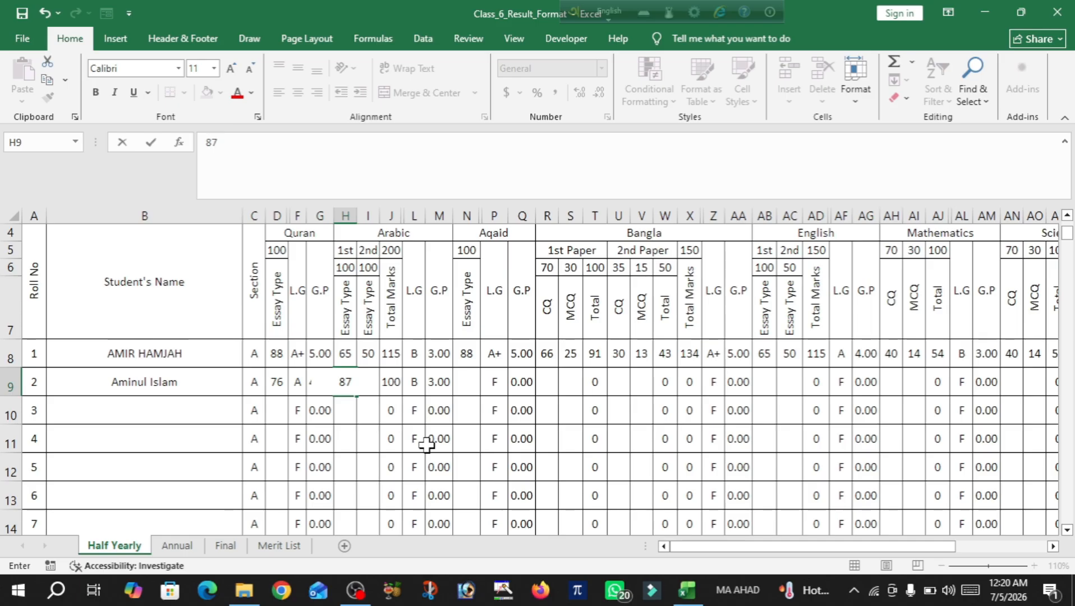
key(Right)
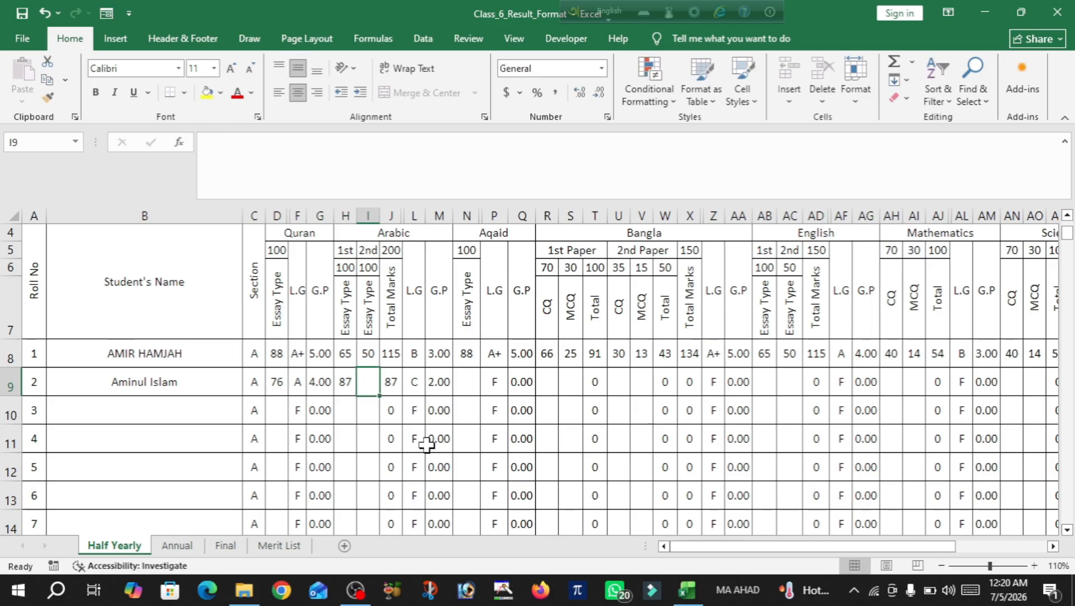
text(5)
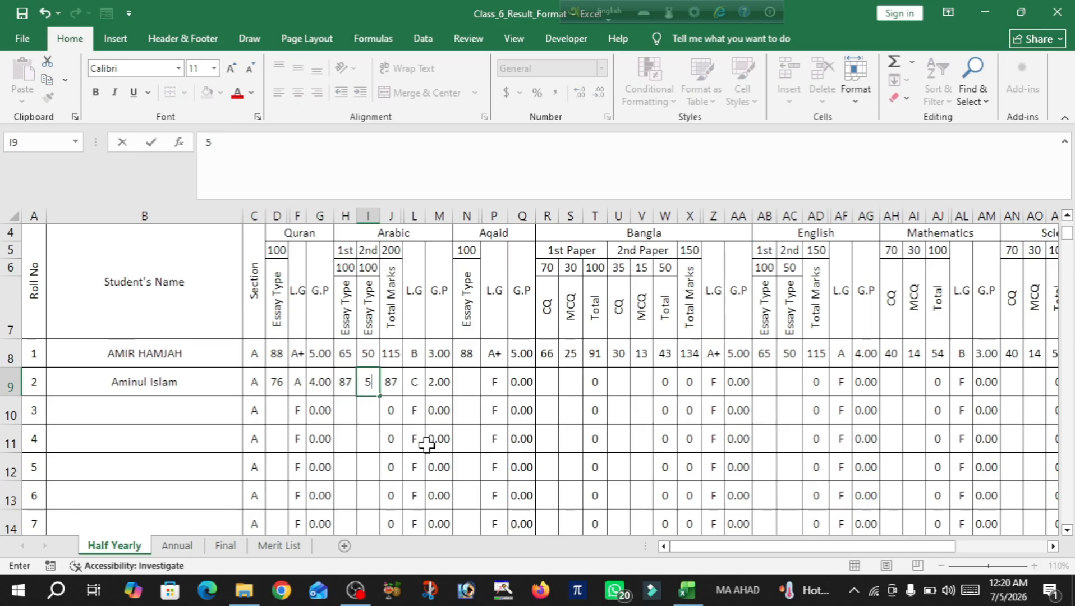
text(8)
key(Right)
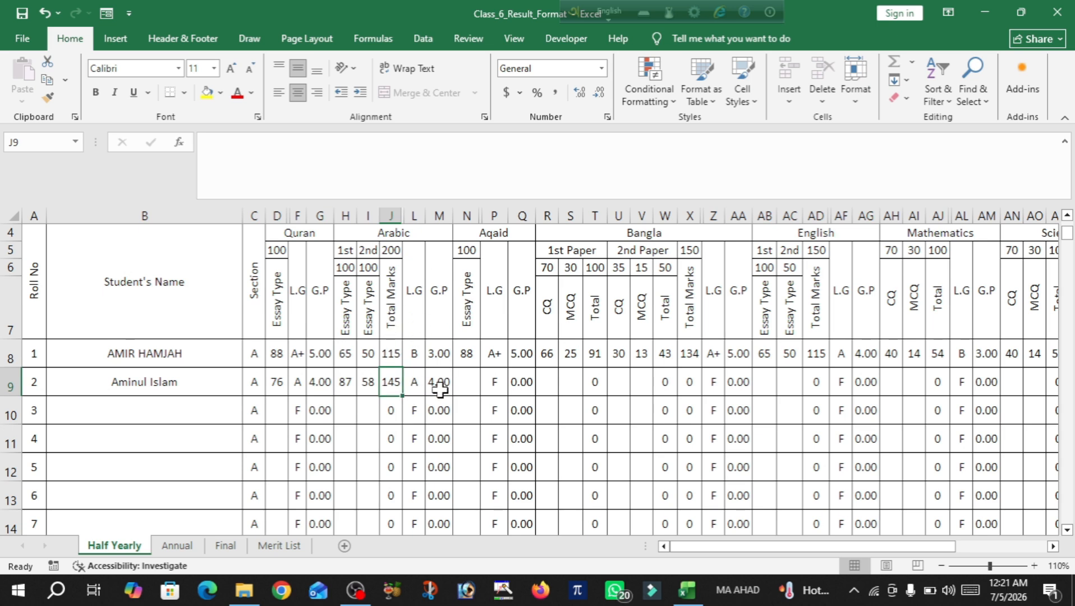
click(474, 385)
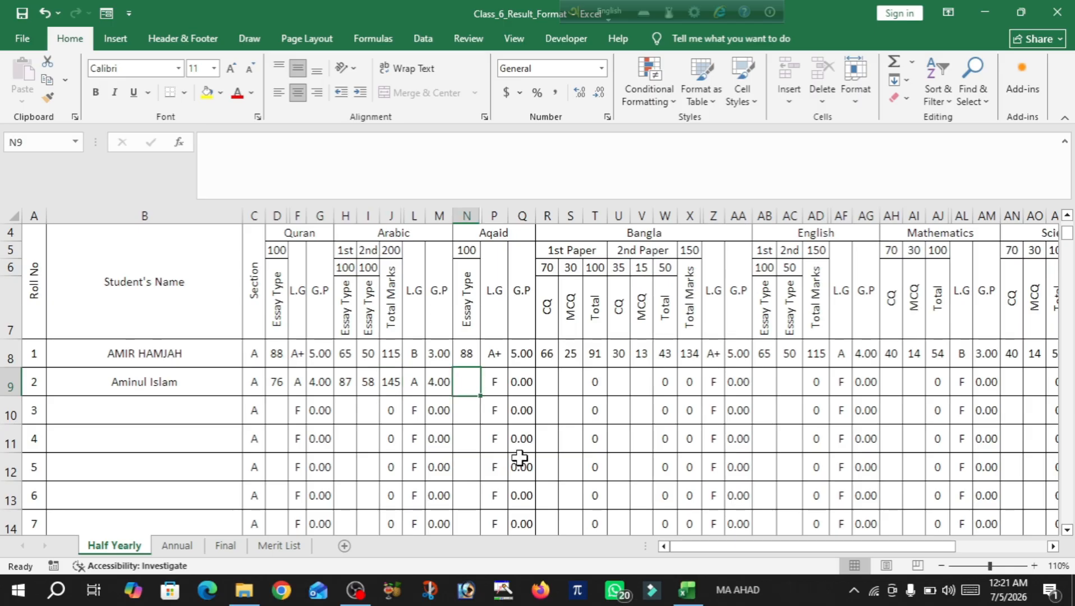
text(77)
key(Tab)
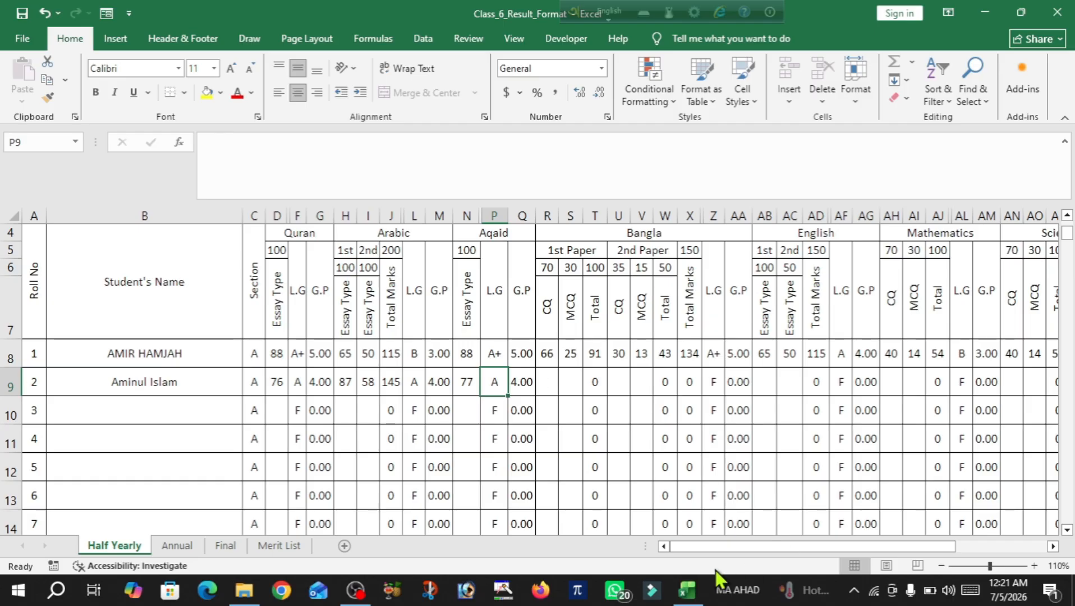
drag(729, 549, 936, 535)
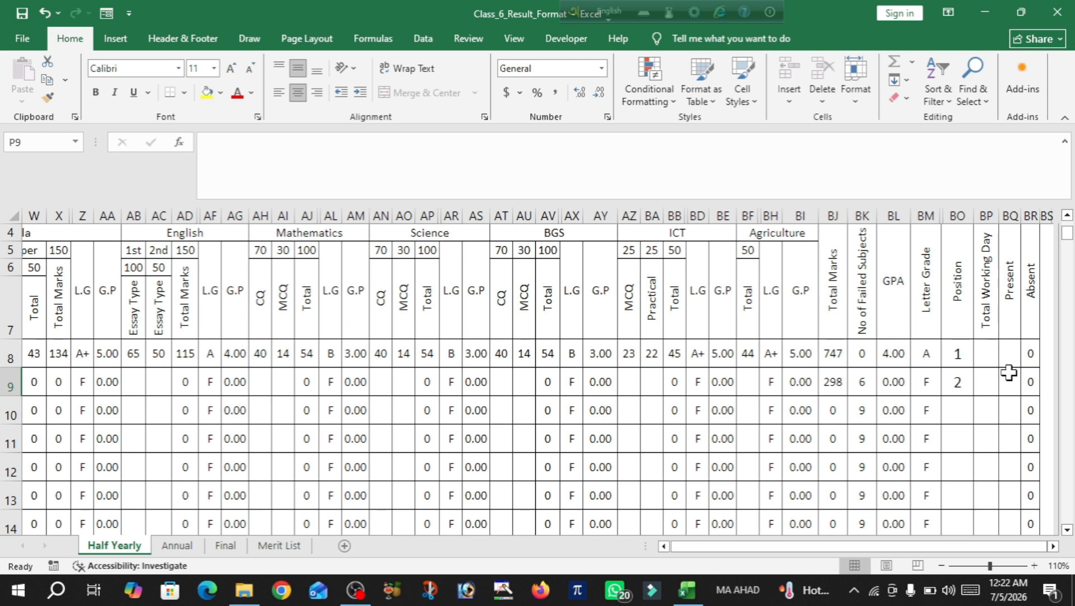
scroll(1009, 373, up, 1)
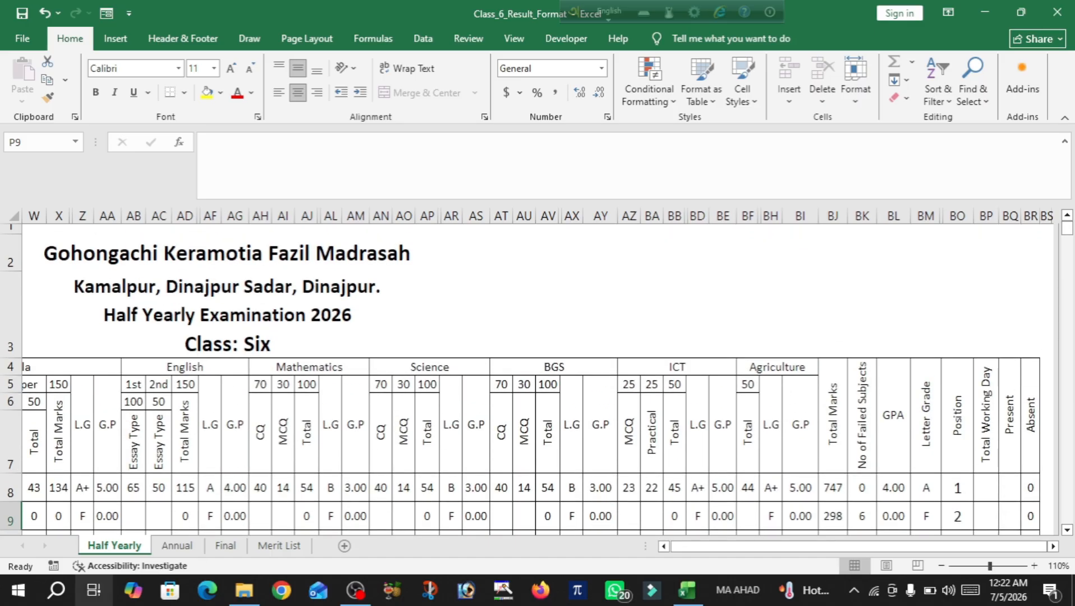
drag(796, 550, 590, 570)
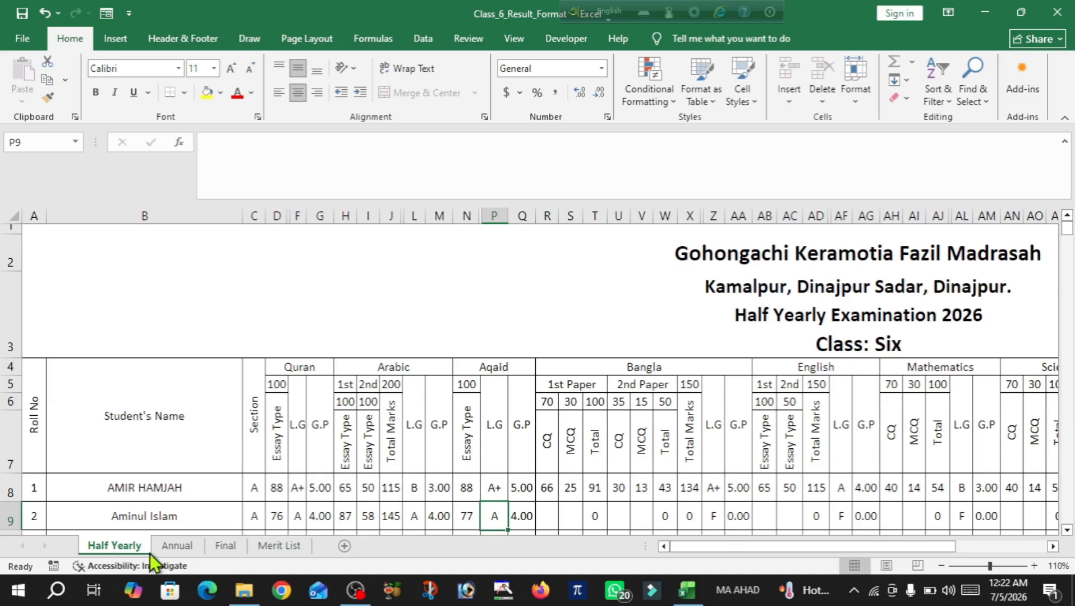
On the Annual sheet, enter roll 2's Quran 90 and Arabic papers 67 and 54
click(178, 547)
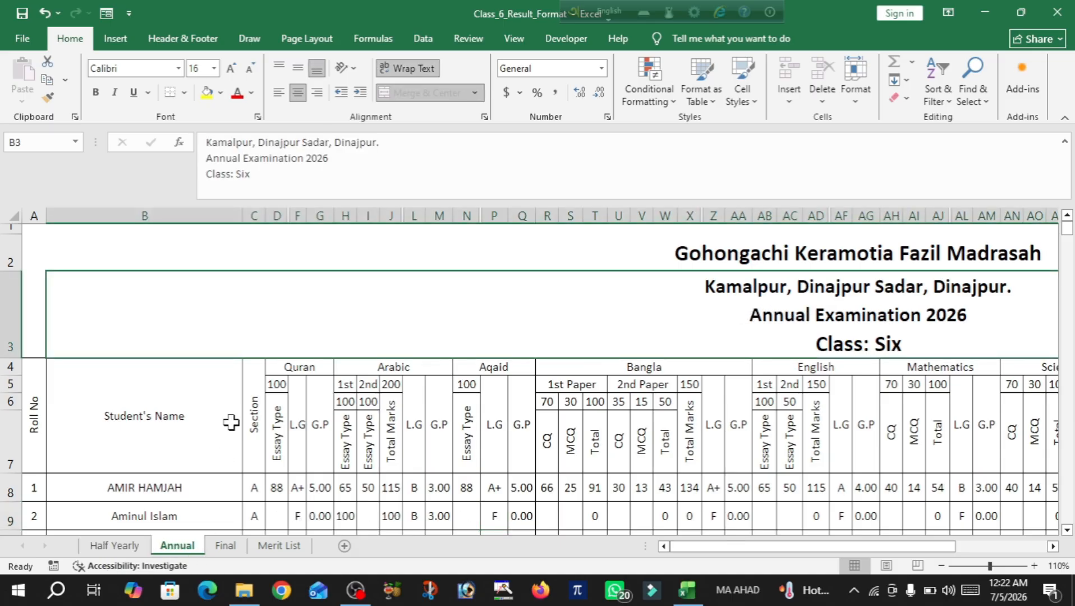
scroll(208, 396, down, 2)
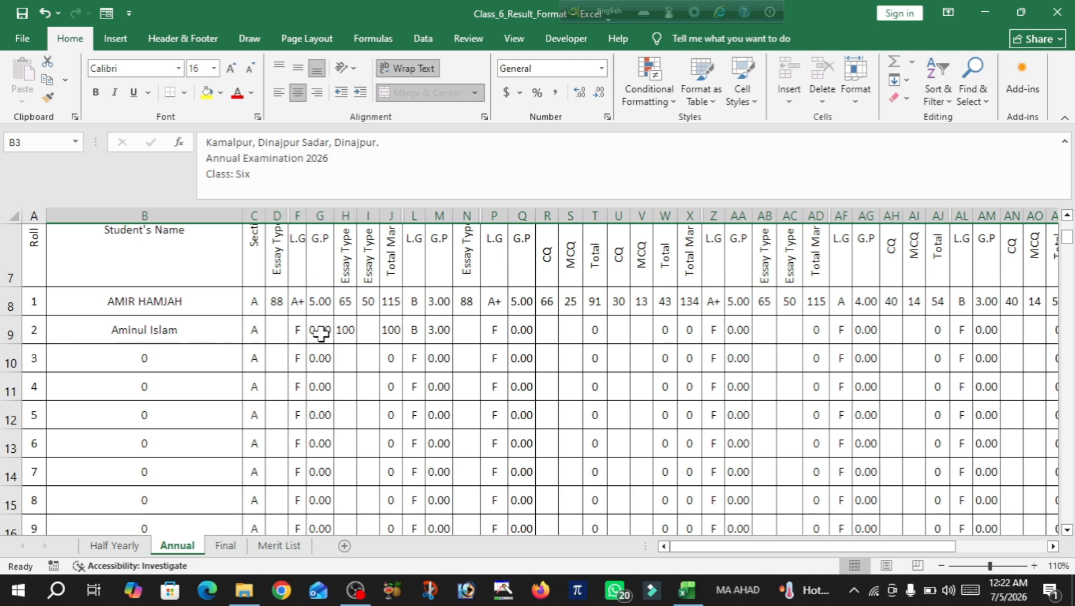
click(281, 329)
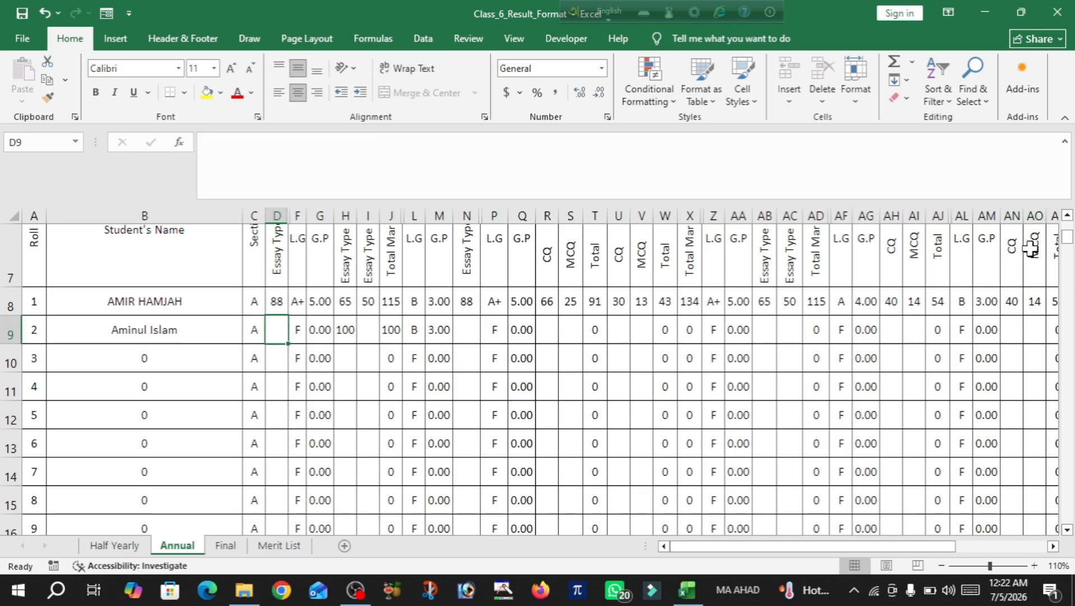
scroll(625, 494, up, 2)
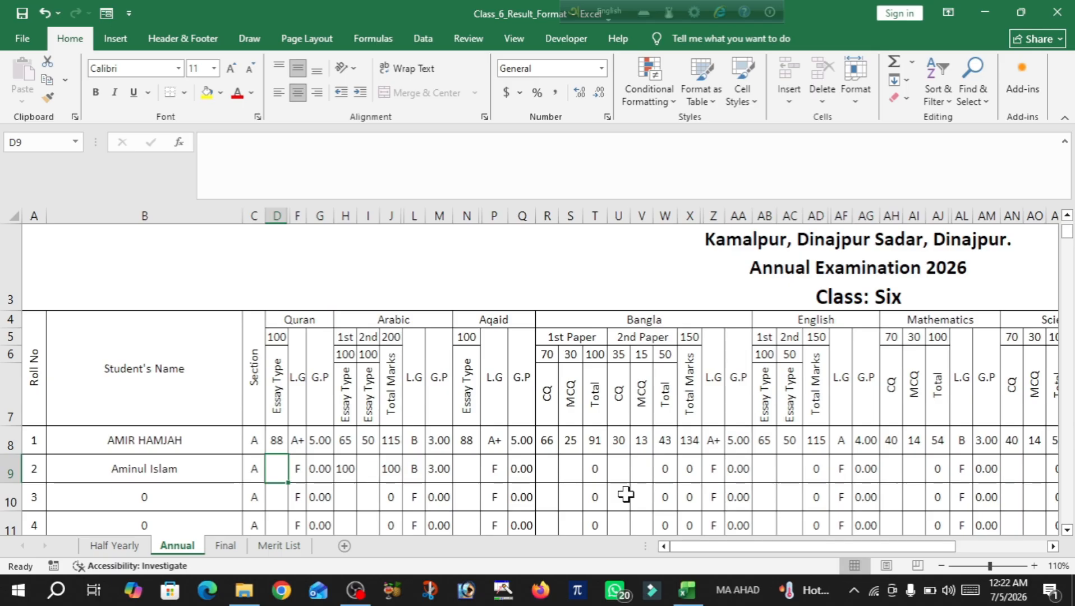
text(90)
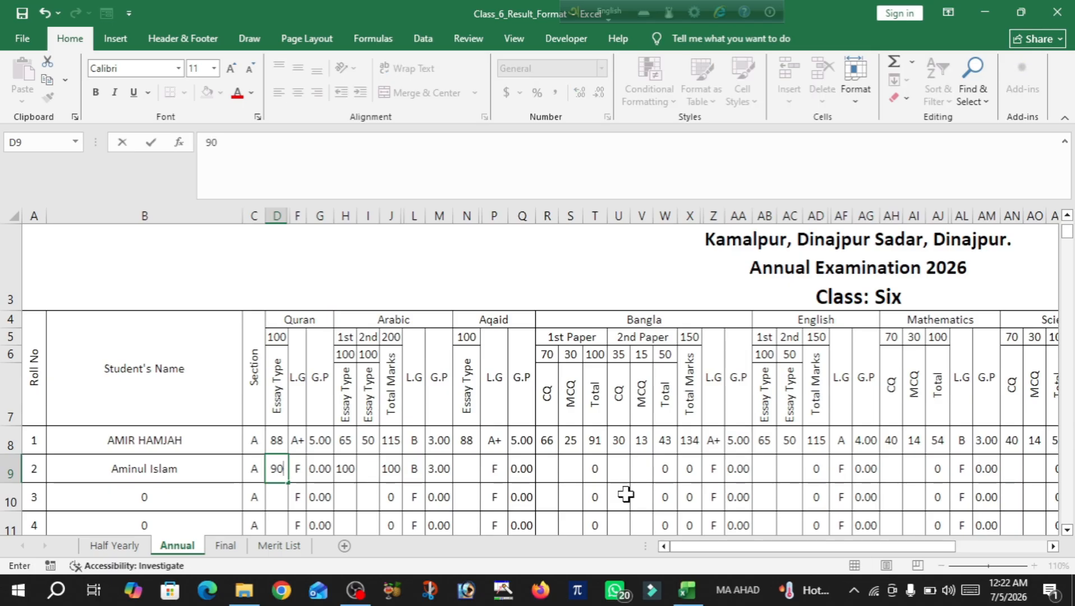
key(Tab)
key(Tab)
key(Tab)
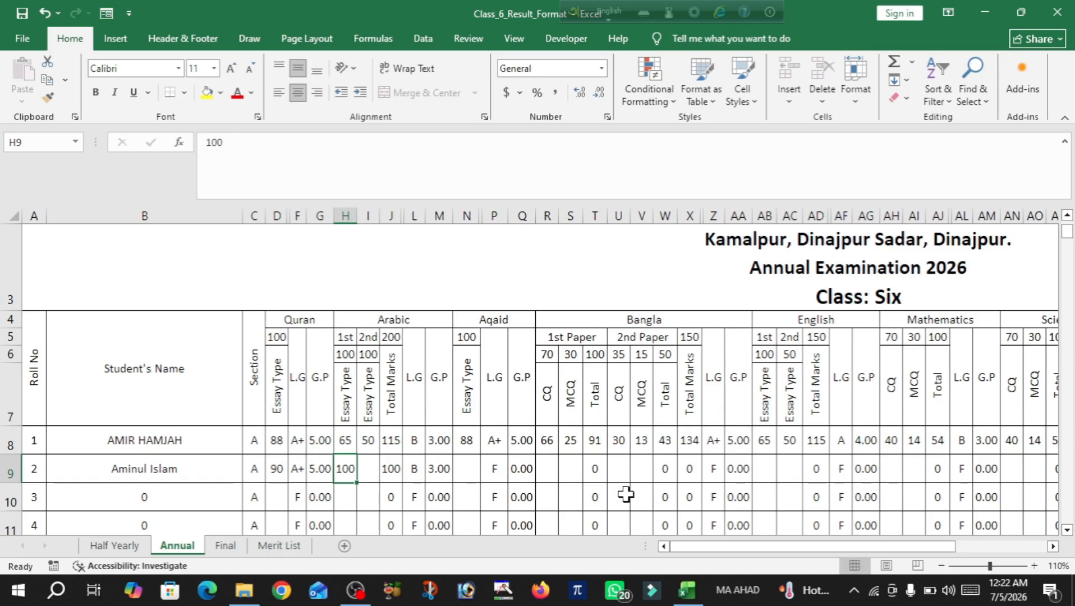
text(67)
key(Tab)
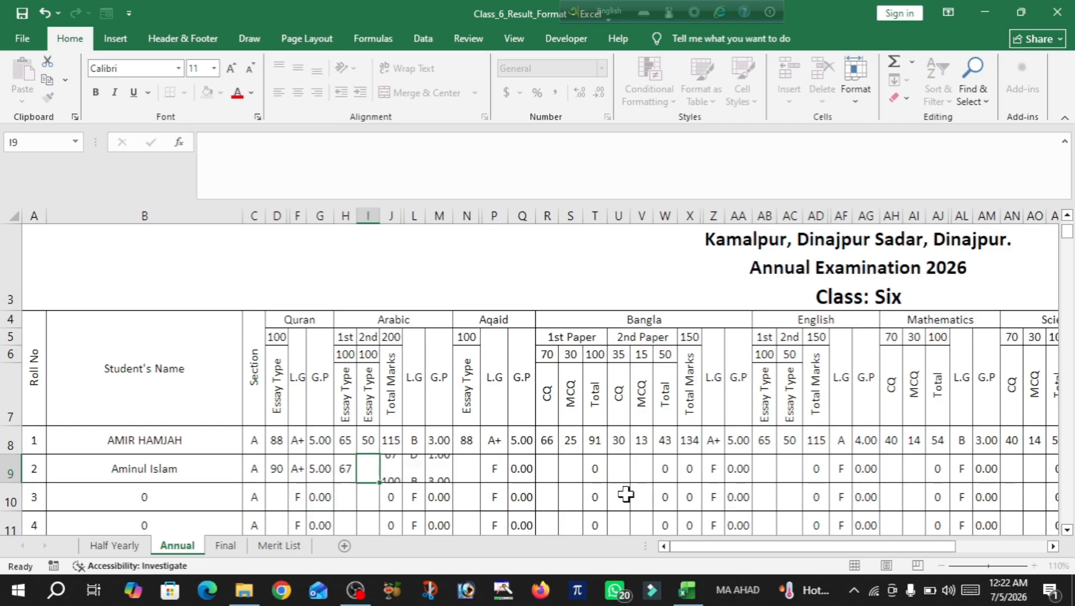
text(54)
key(Tab)
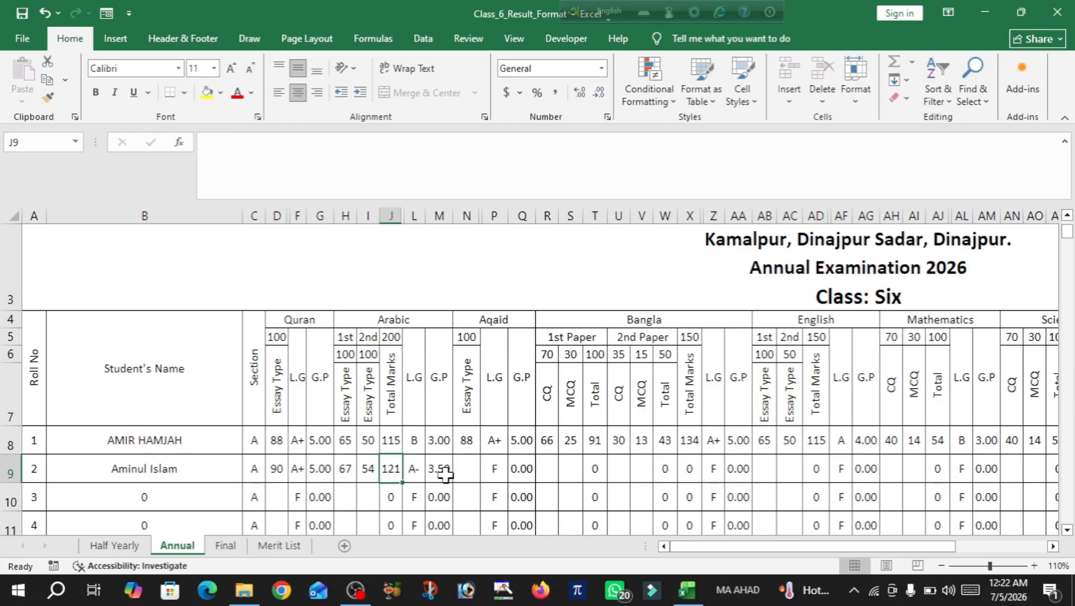
drag(878, 546, 1020, 553)
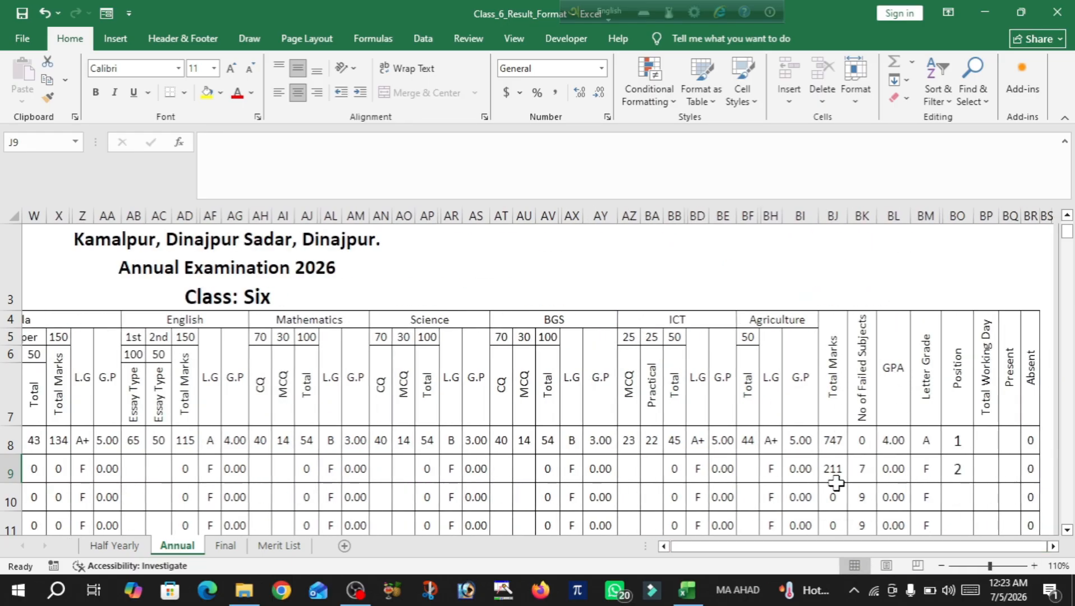
drag(945, 544, 870, 545)
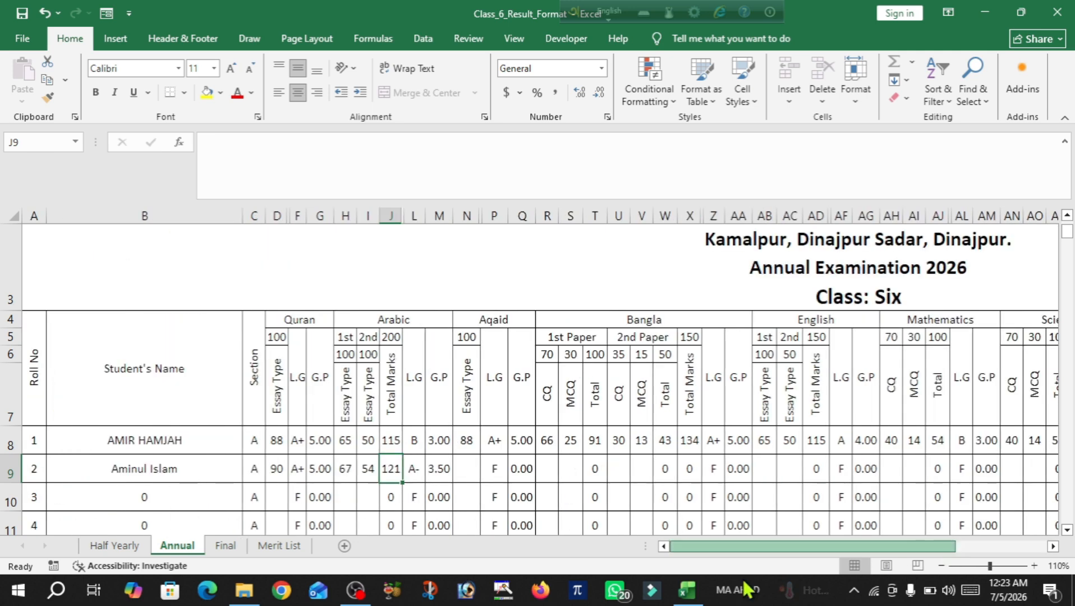
Review the Final sheet's columns, showing roll 2 with 254.50 total marks and grade F
click(223, 545)
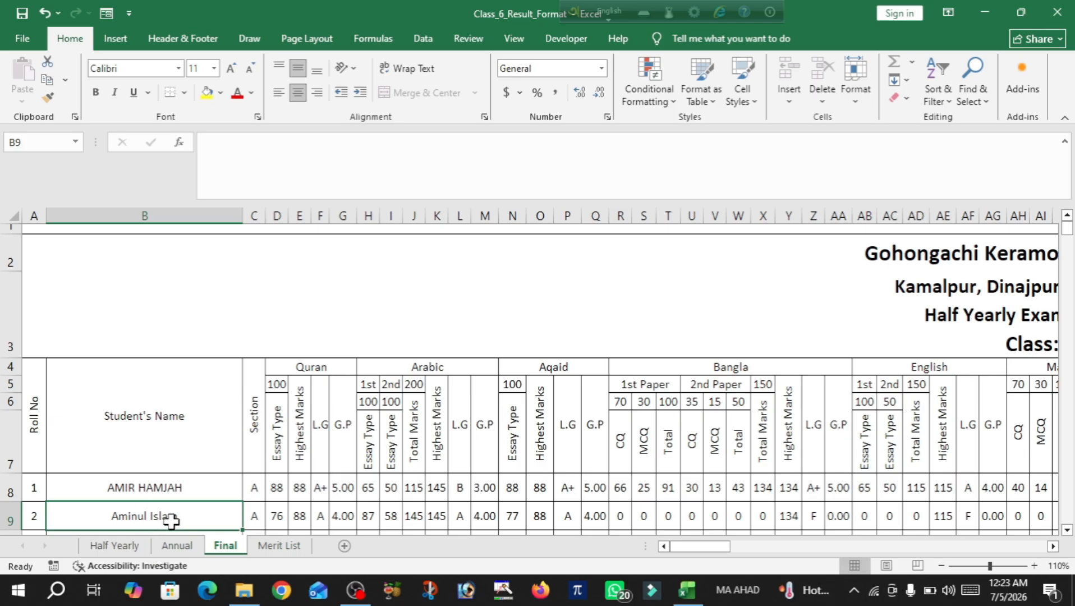
click(1067, 529)
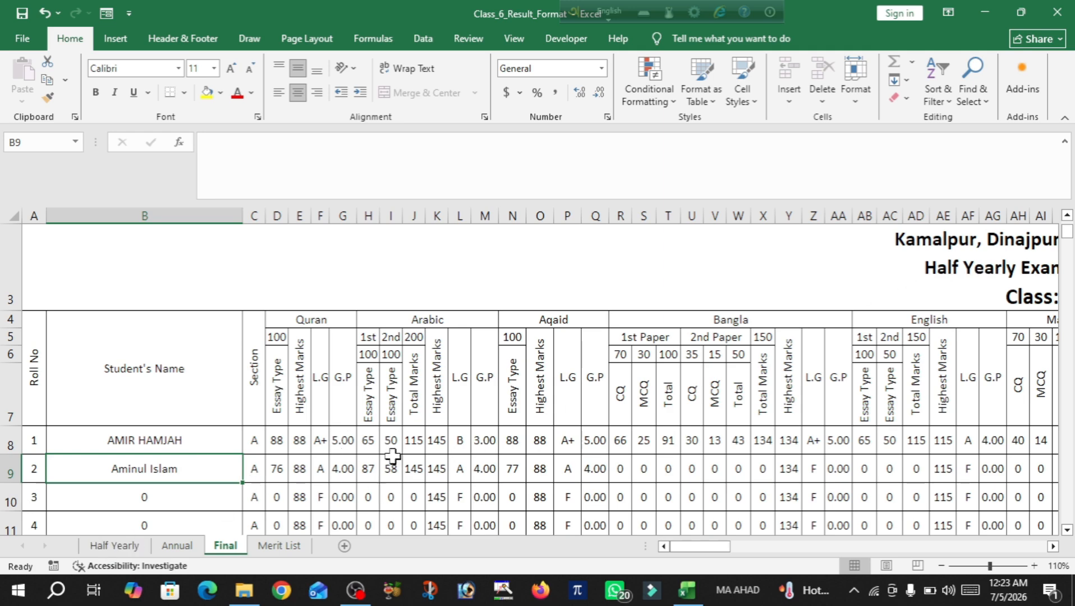
drag(700, 552, 828, 570)
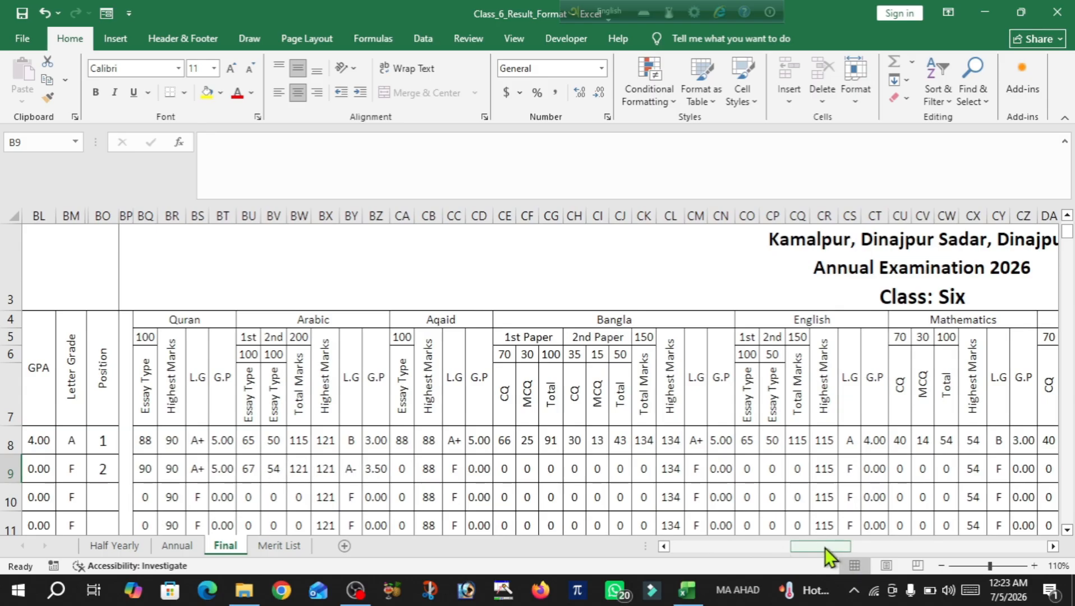
drag(802, 548, 929, 556)
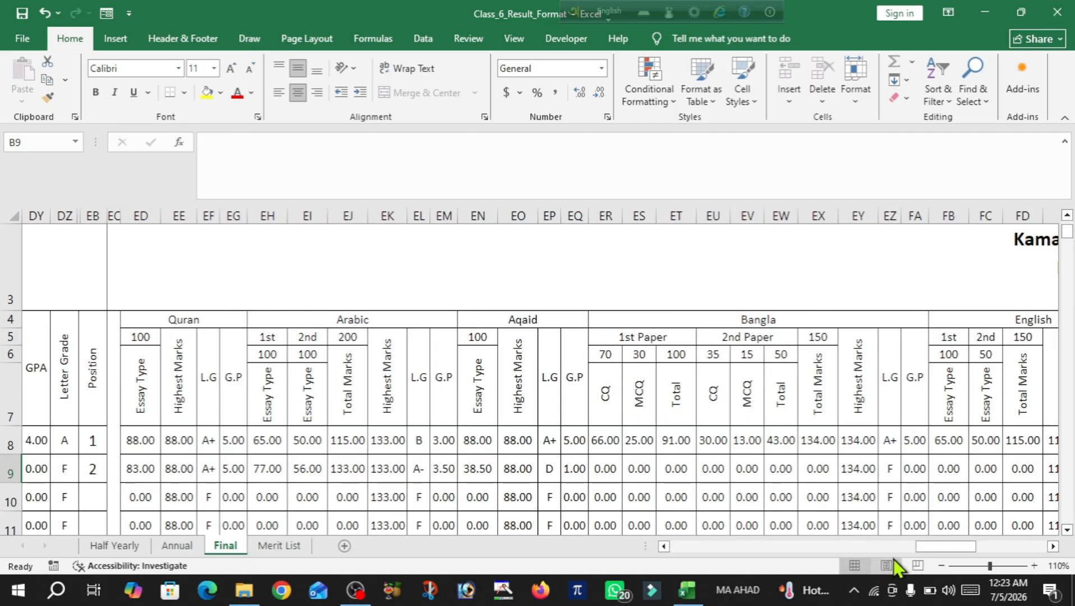
drag(951, 548, 1047, 550)
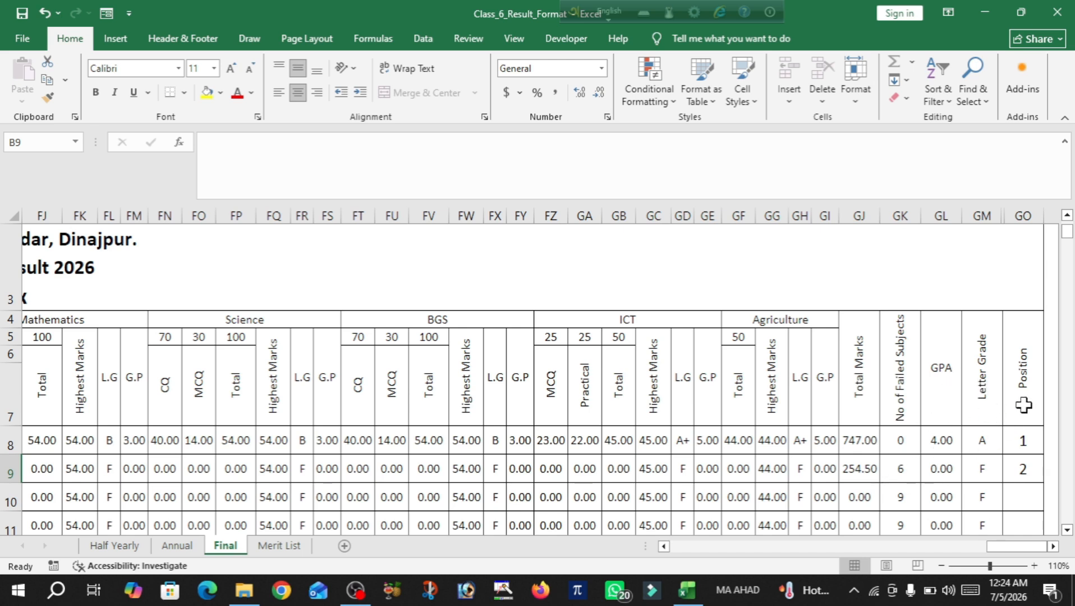
drag(1016, 548, 612, 547)
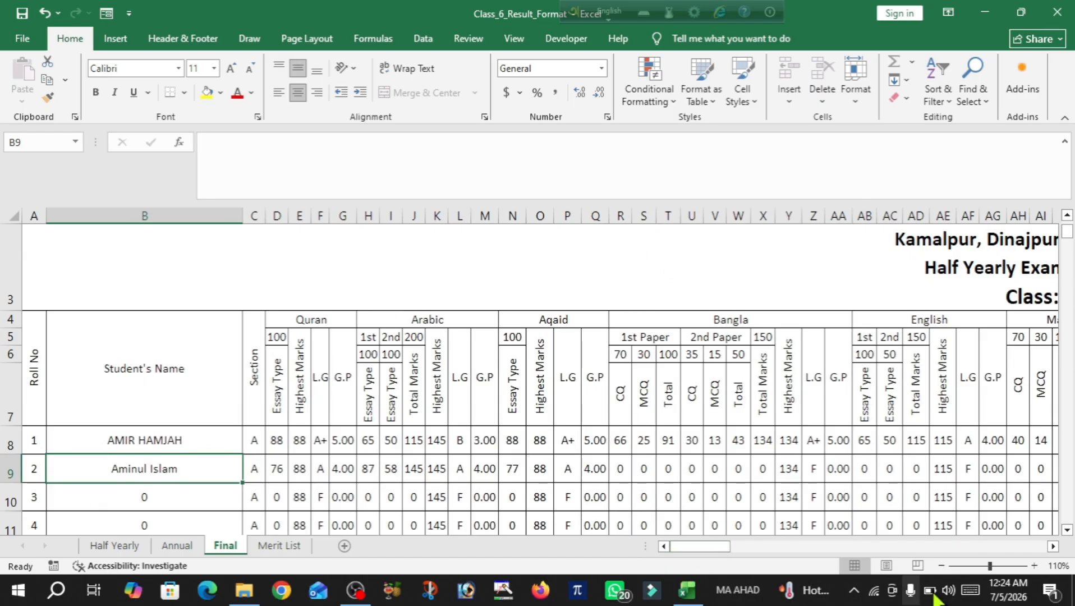
Show the Merit List sheet, where roll 1 ranks first with 747 marks
drag(707, 547, 990, 564)
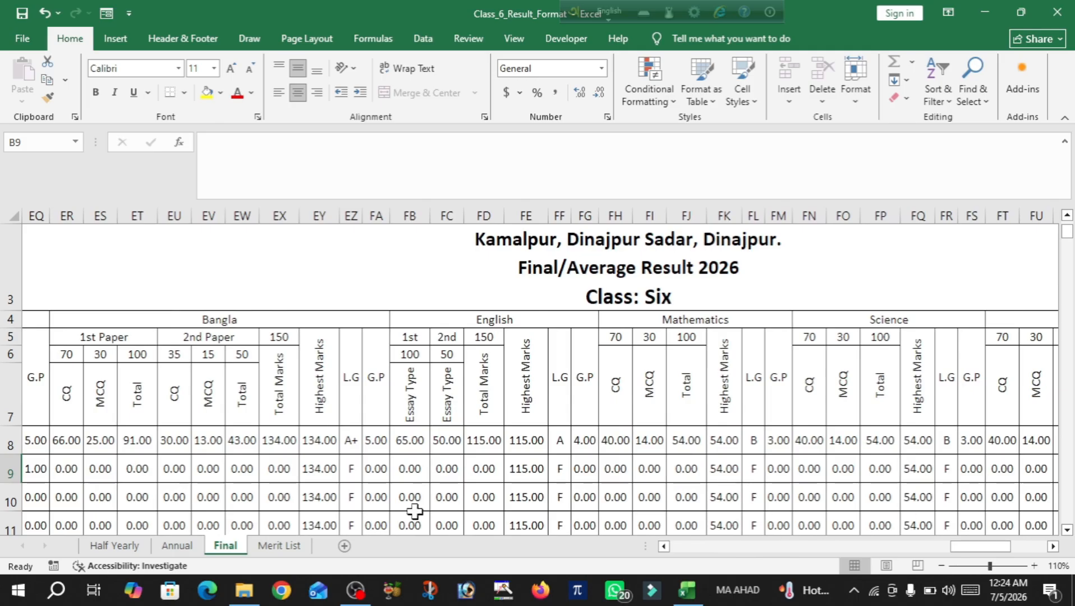
click(284, 545)
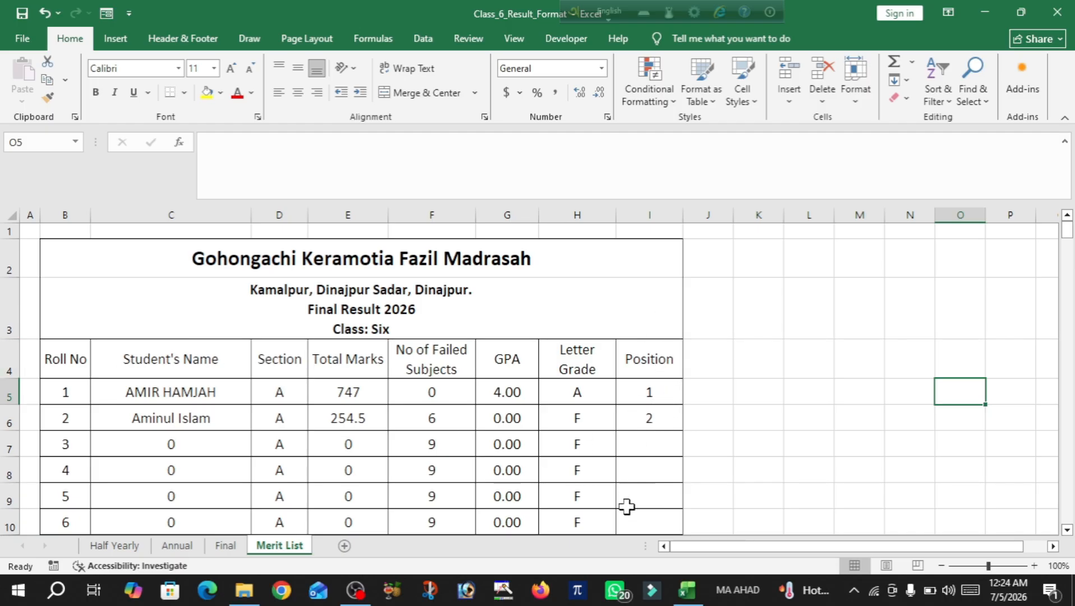
Sort the Merit List rows B5:I204 by the roll number column, A to Z
click(59, 360)
drag(59, 360, 230, 413)
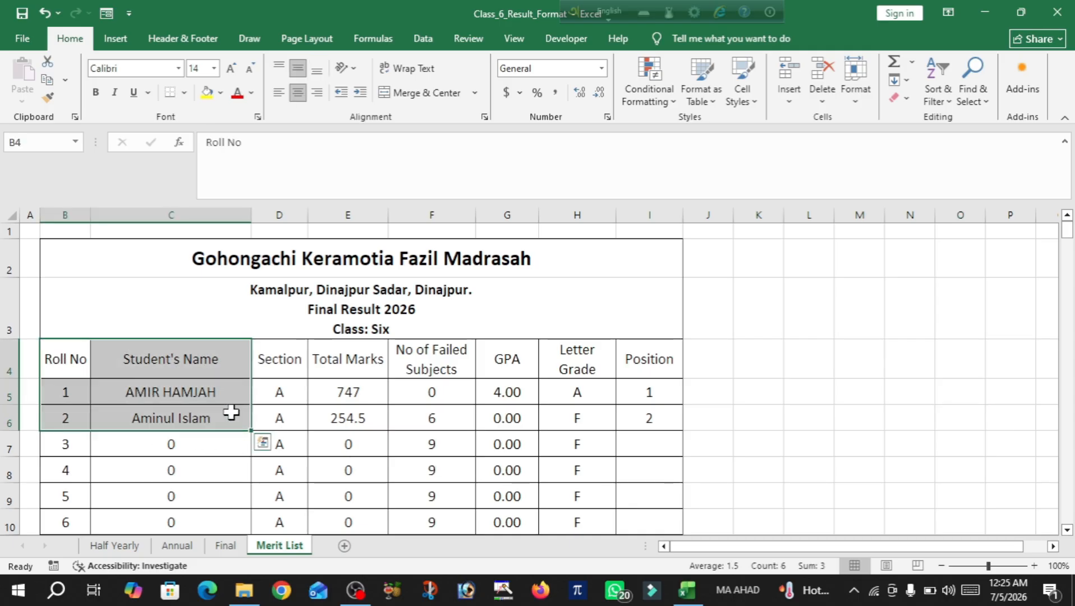
click(64, 396)
drag(64, 396, 675, 472)
scroll(462, 430, up, 6)
scroll(461, 430, up, 20)
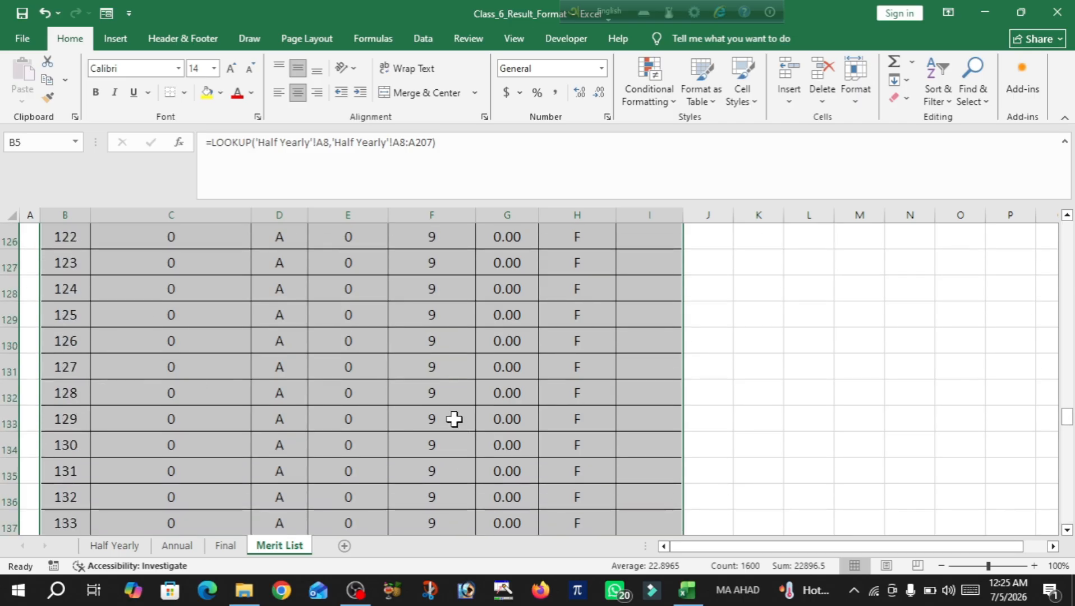
scroll(452, 410, up, 20)
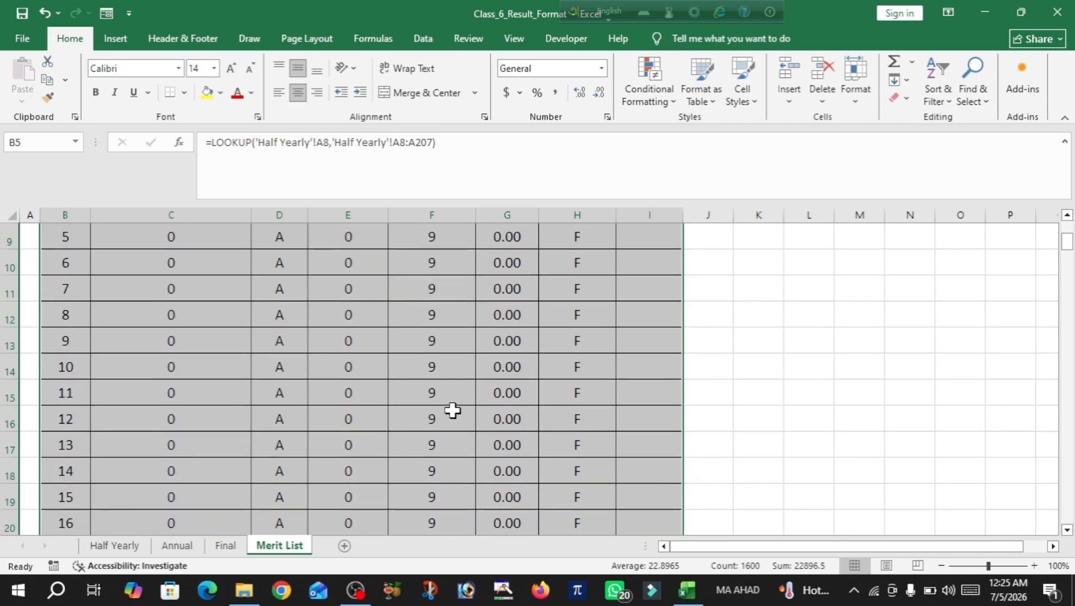
click(422, 38)
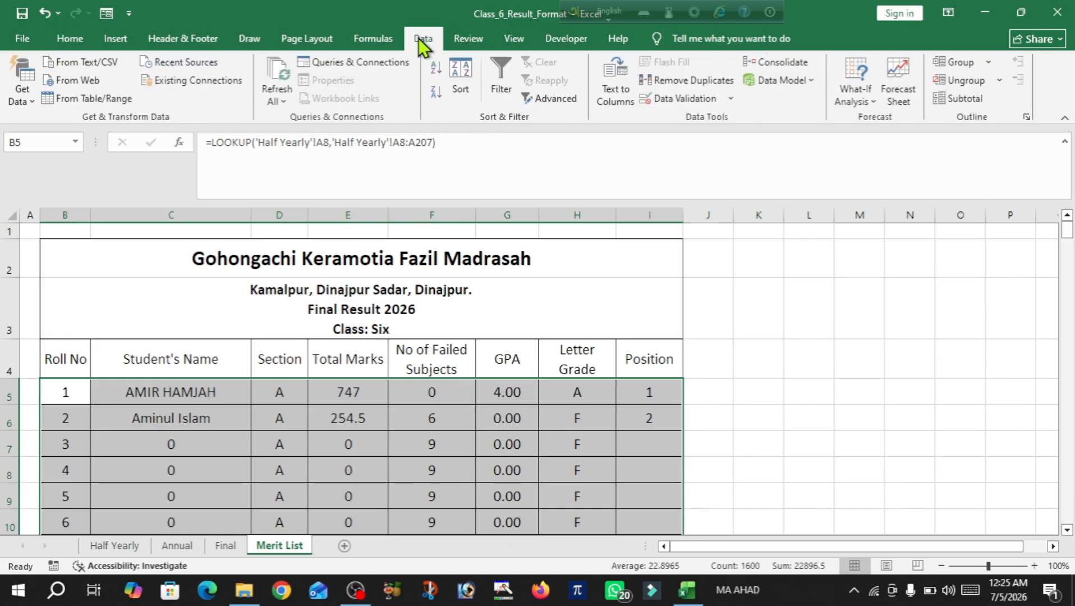
click(456, 73)
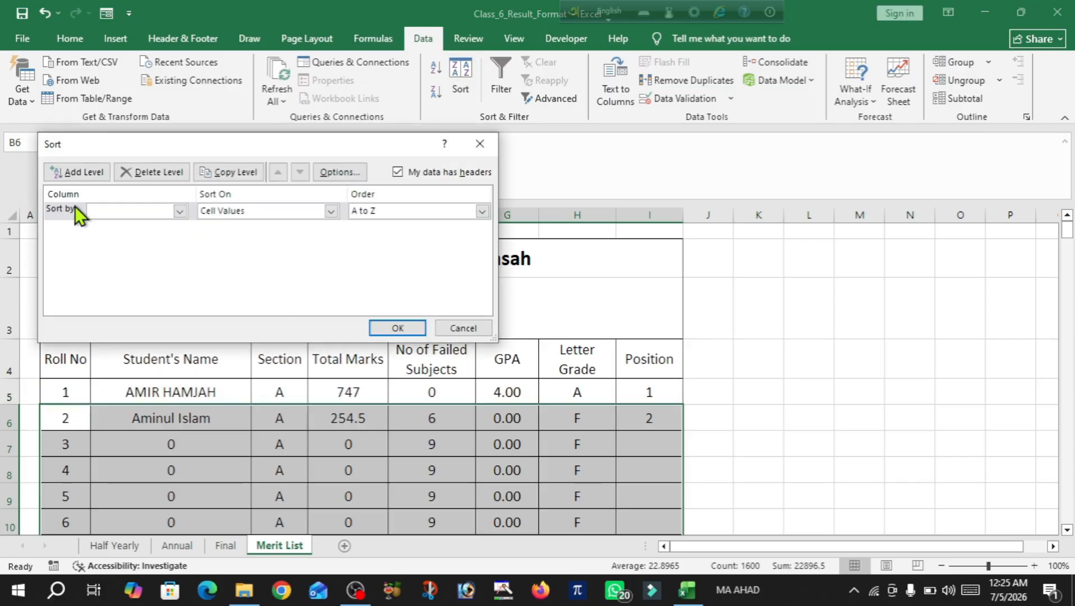
click(179, 211)
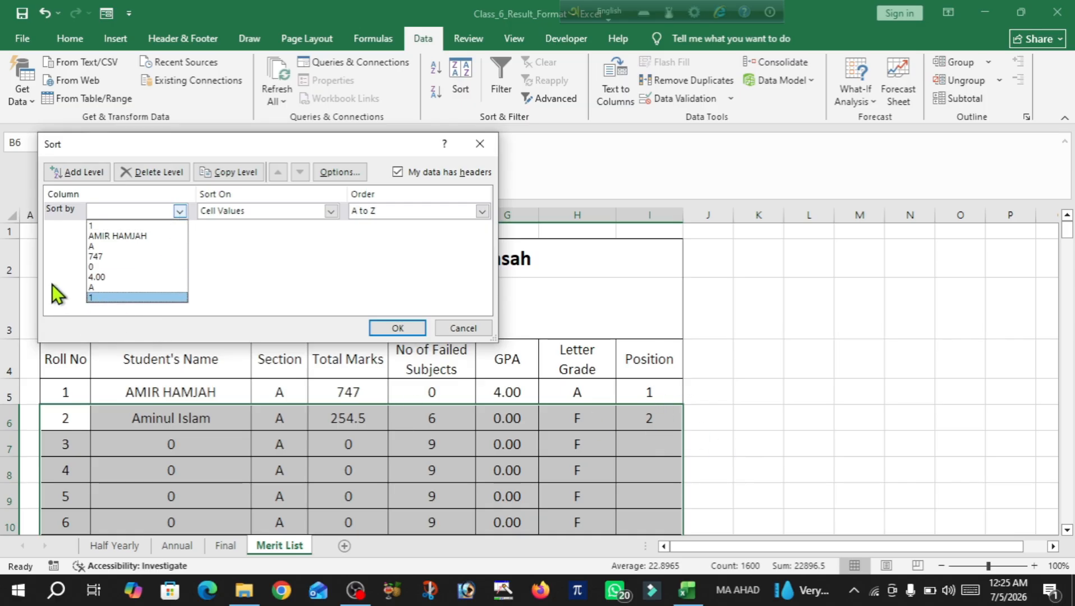
click(105, 298)
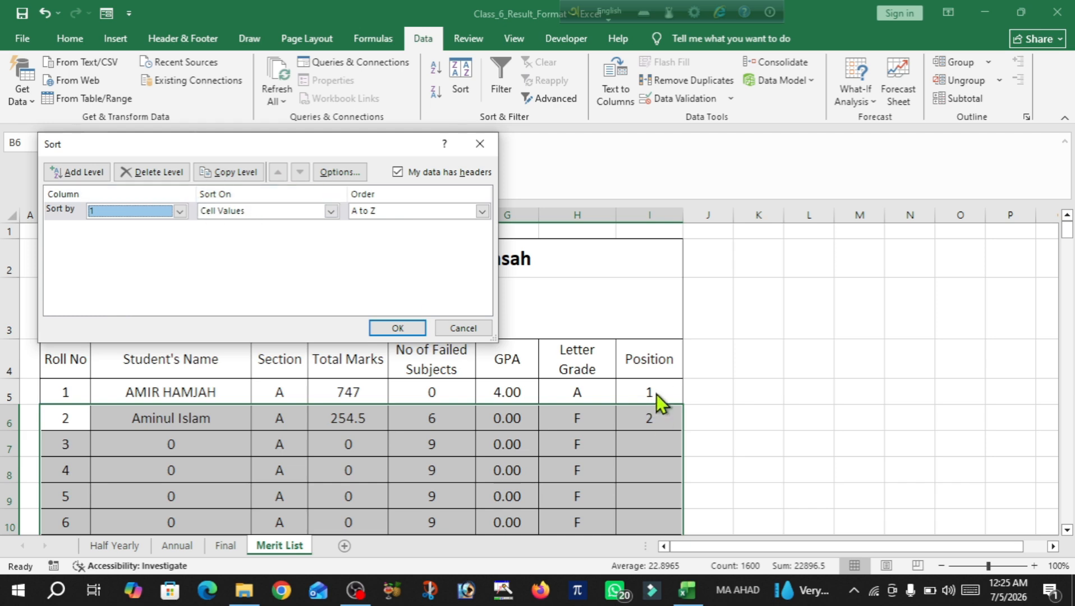
click(398, 327)
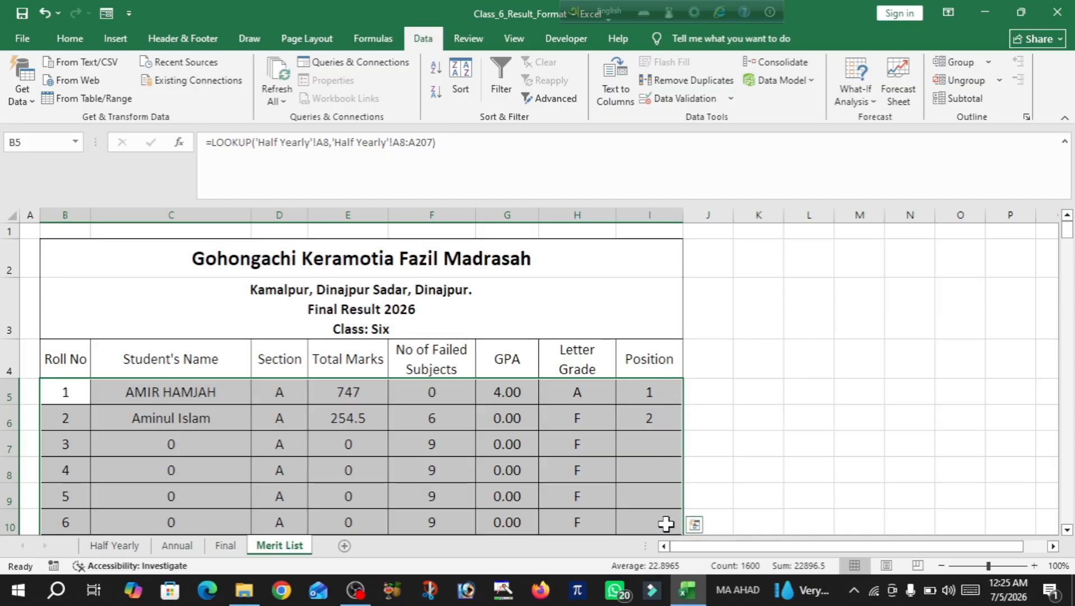
Step through the Final and Annual sheets back to the Half Yearly sheet
click(728, 391)
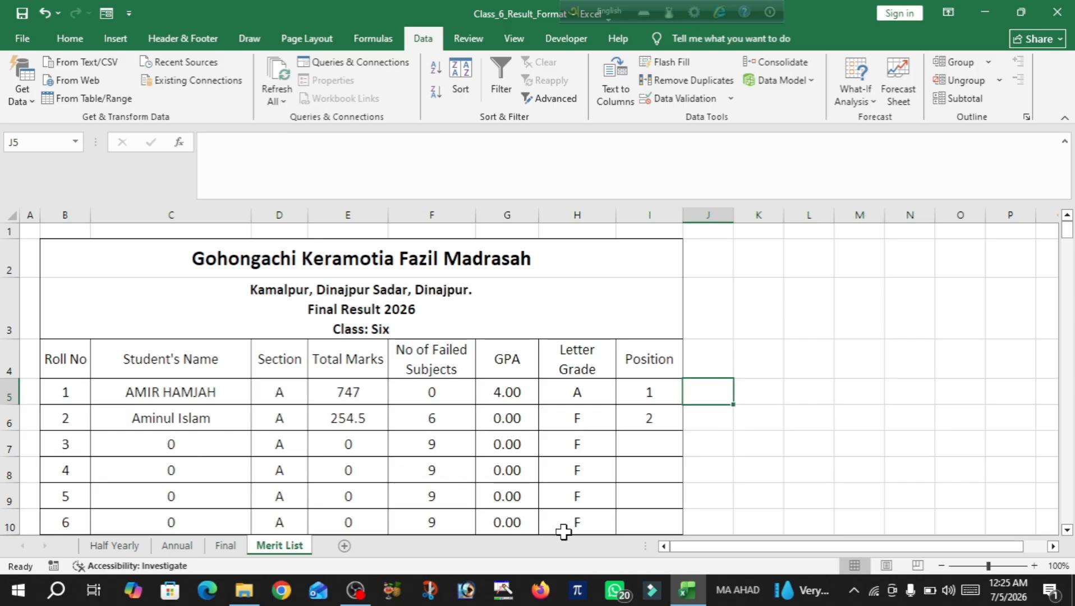
click(227, 553)
click(179, 552)
click(117, 550)
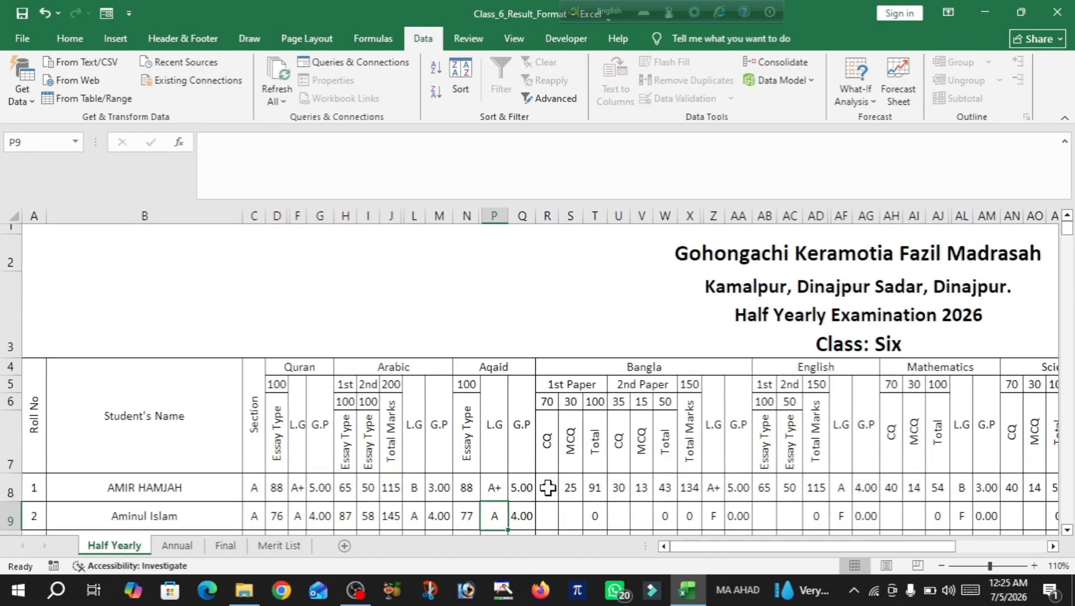
Close the result workbook and open Class_6_Mark_Sheet_Annual from the Class_6 folder in Word
click(1057, 12)
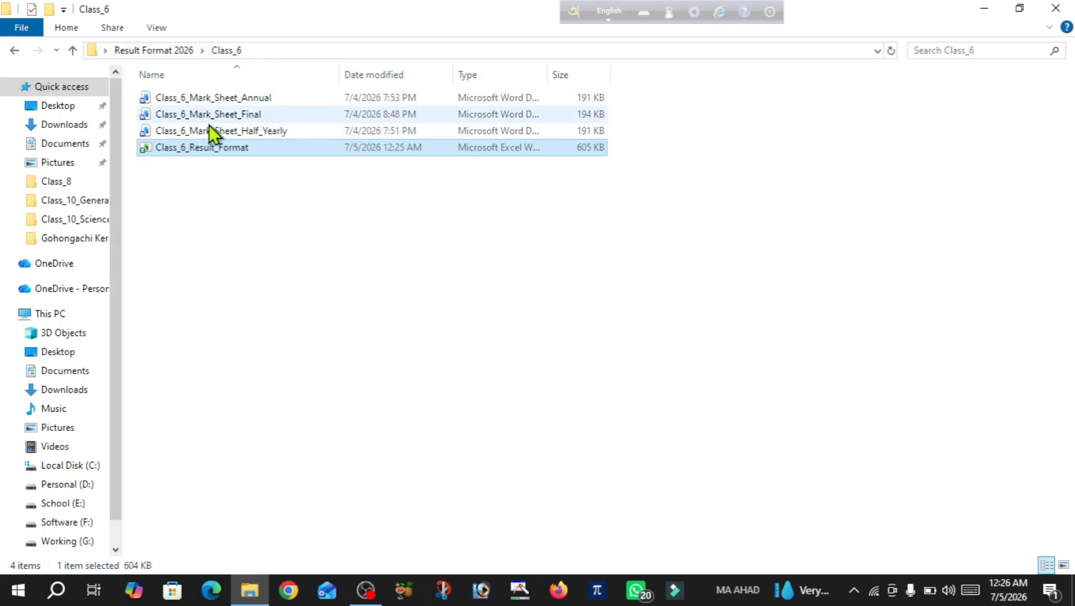
click(308, 240)
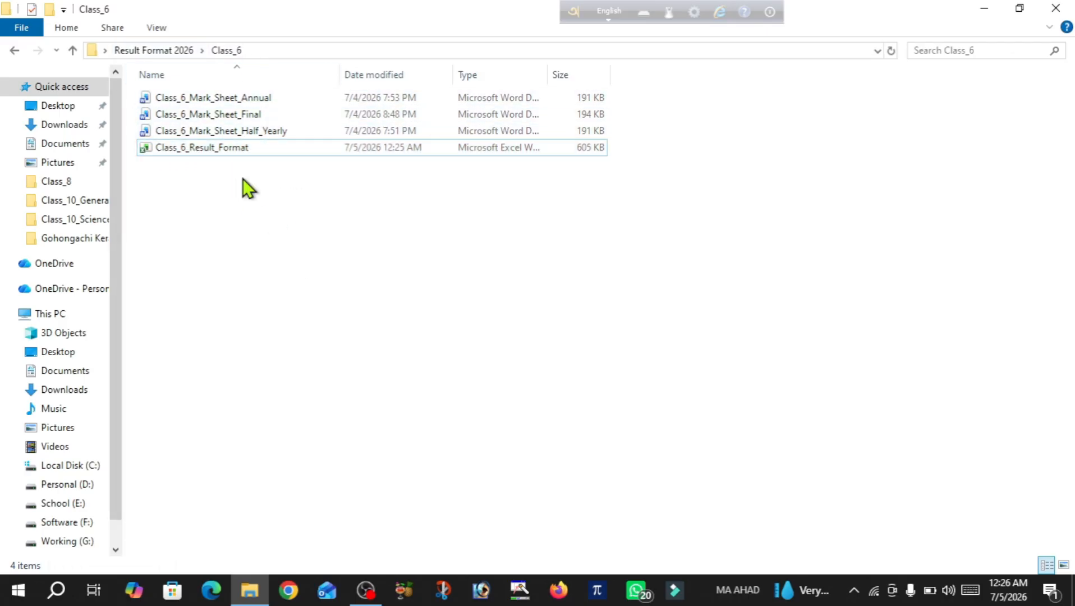
double_click(229, 97)
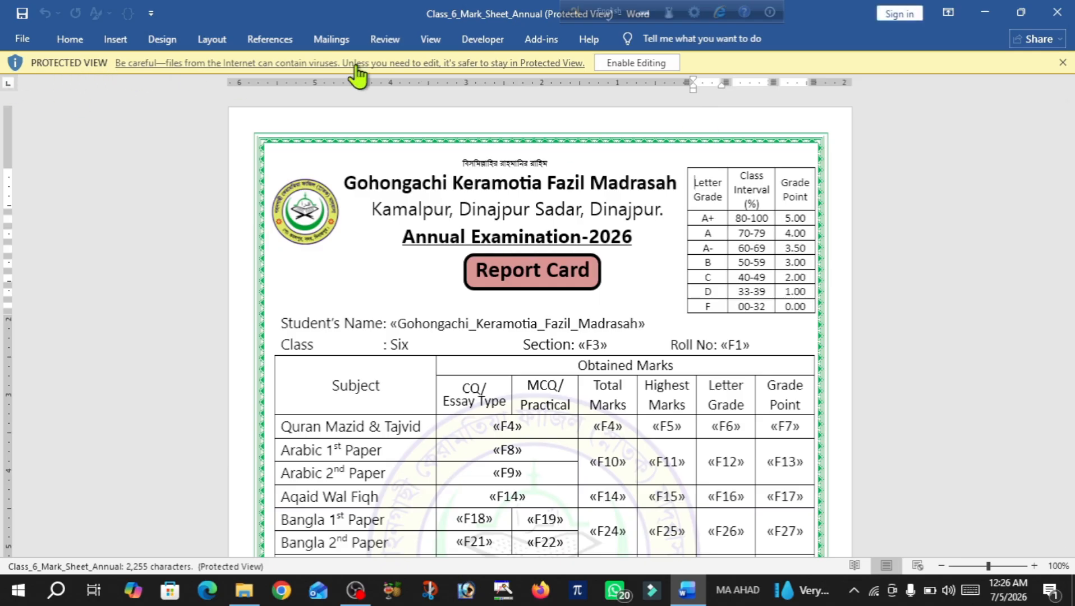
Enable editing on the Annual report card and accept the Annual$ SQL query prompt
click(639, 64)
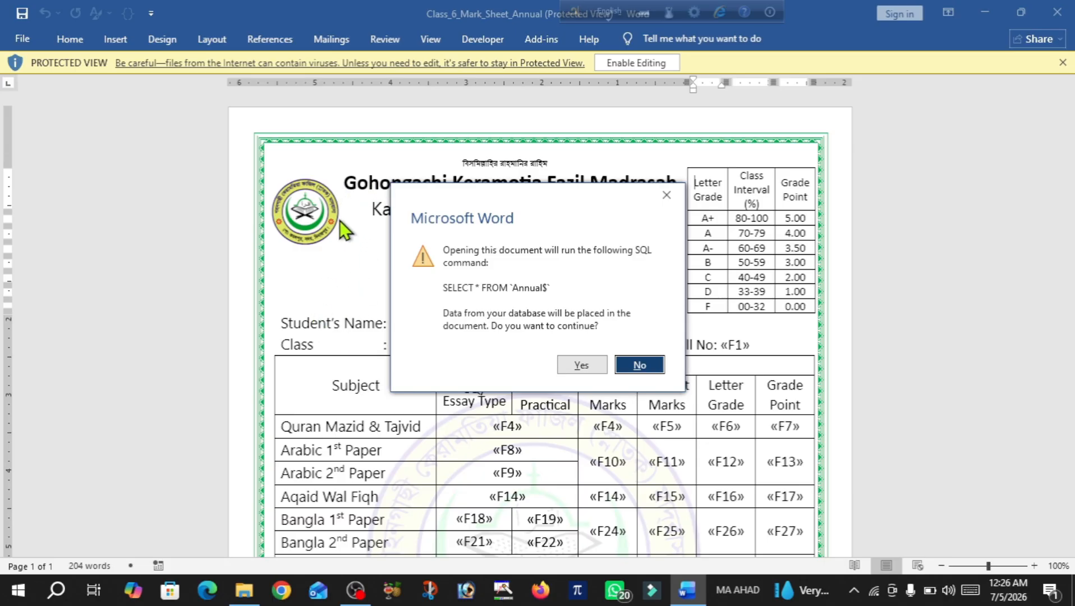
click(575, 363)
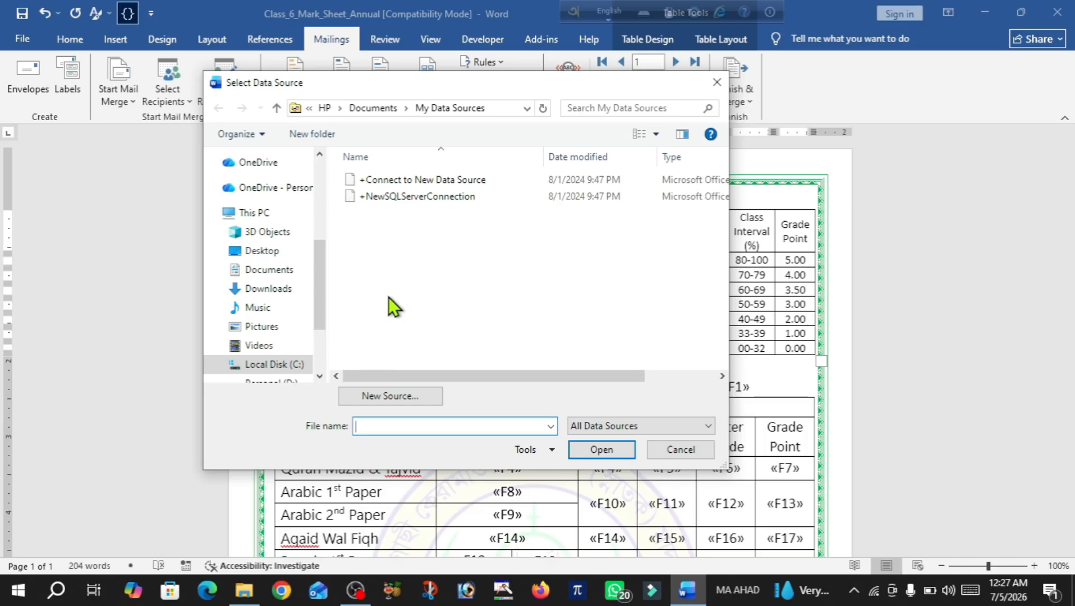
Select Desktop > Result Format 2026 > Class_6 > Class_6_Result_Format as data source, using the Annual$ table
click(259, 254)
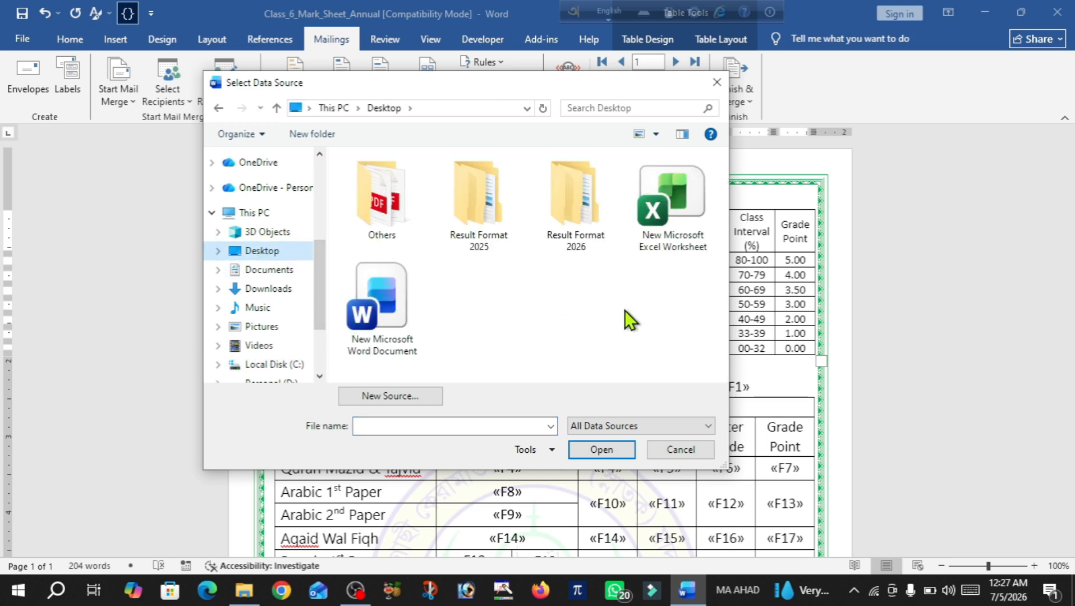
double_click(577, 191)
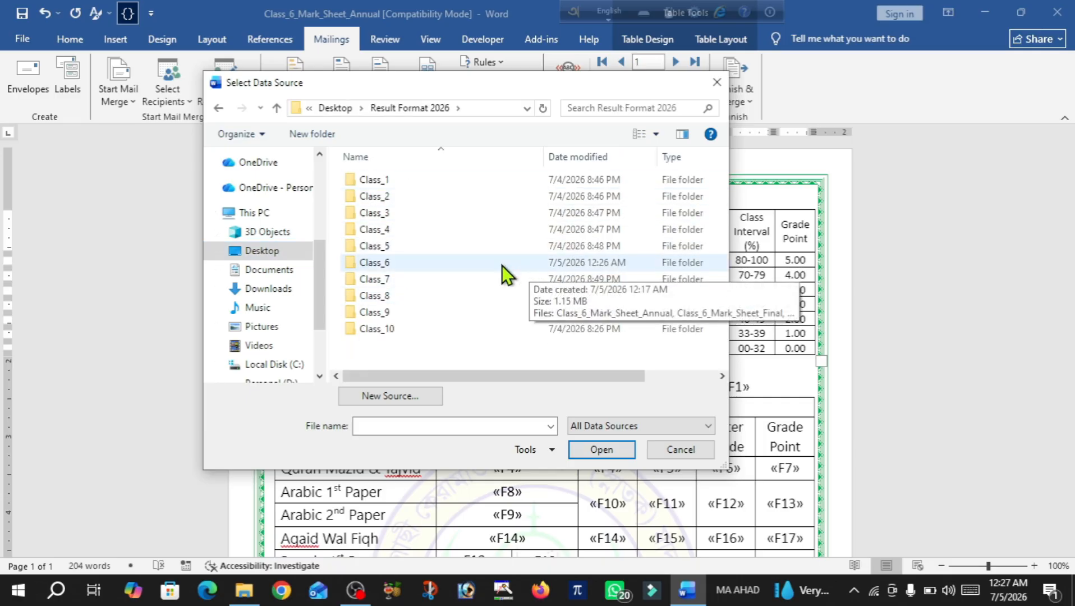
double_click(385, 263)
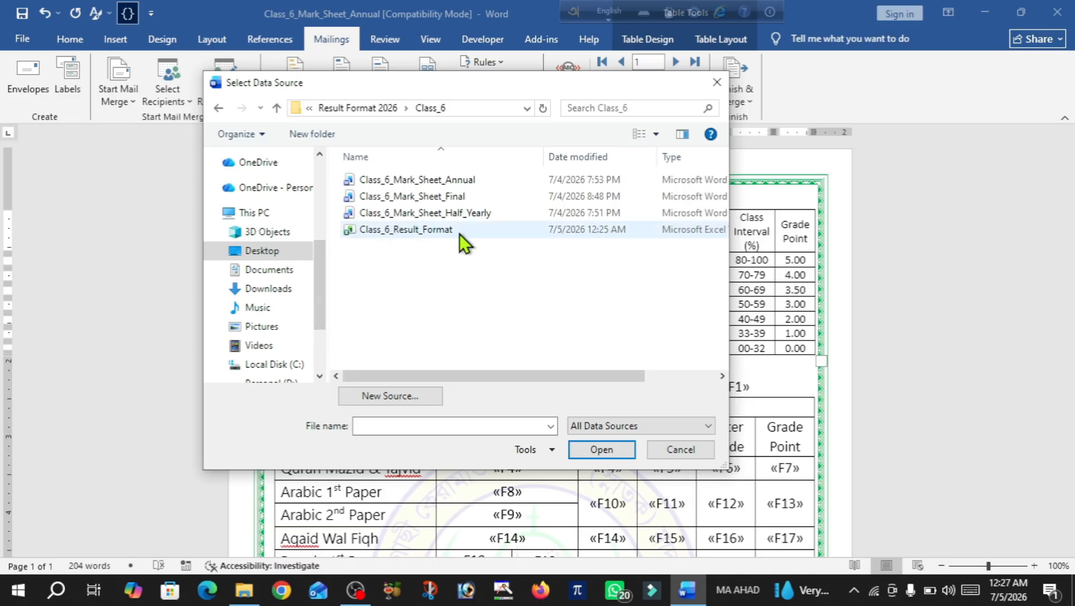
double_click(388, 231)
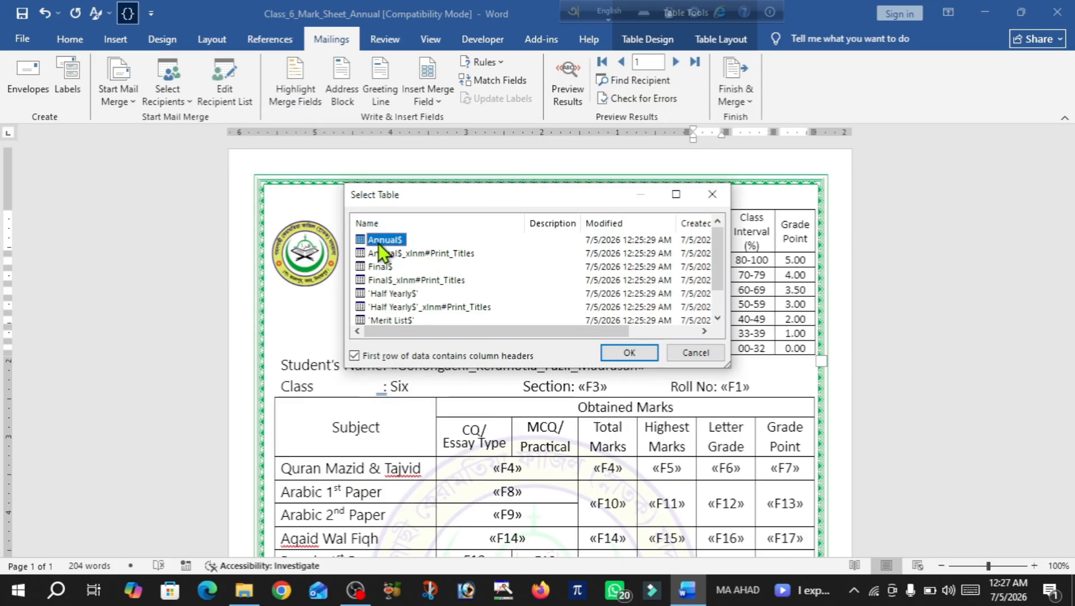
click(636, 353)
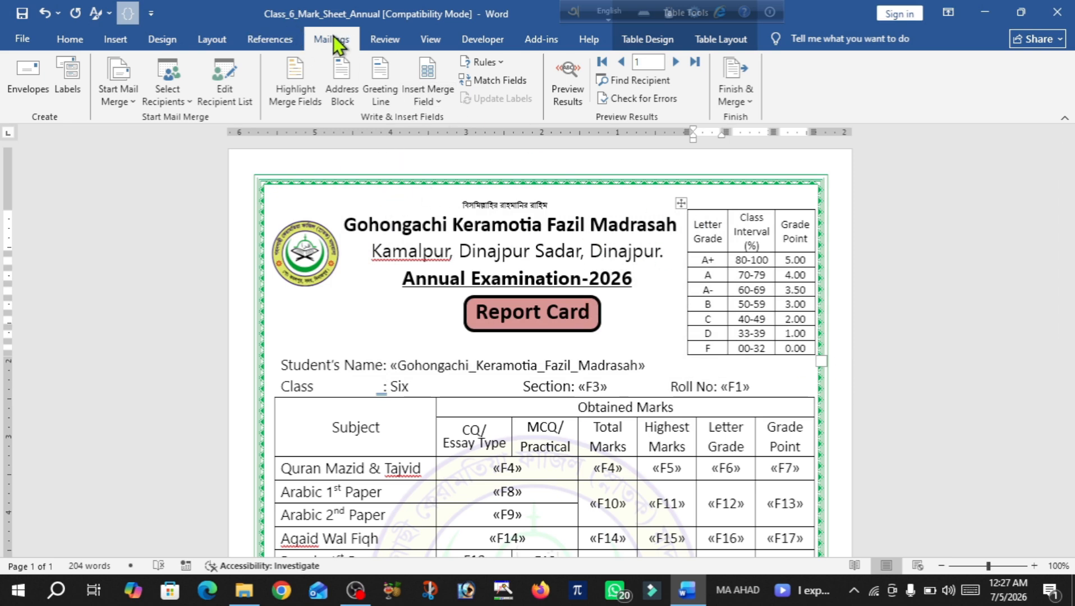
Reselect Class_6_Result_Format from Result Format 2026 > Class_6 as an existing recipient list
click(169, 99)
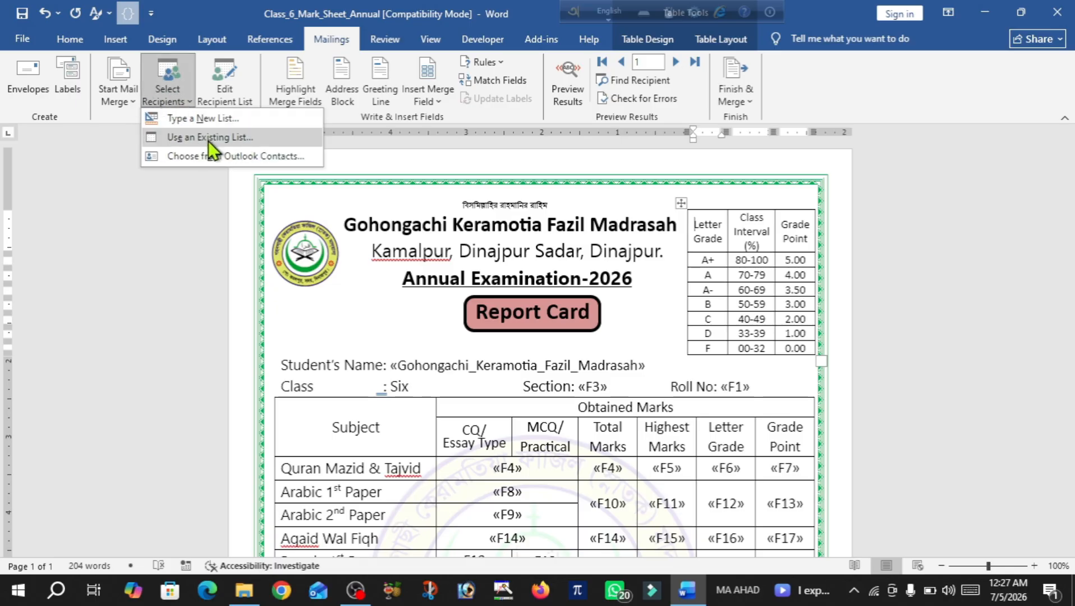
click(193, 139)
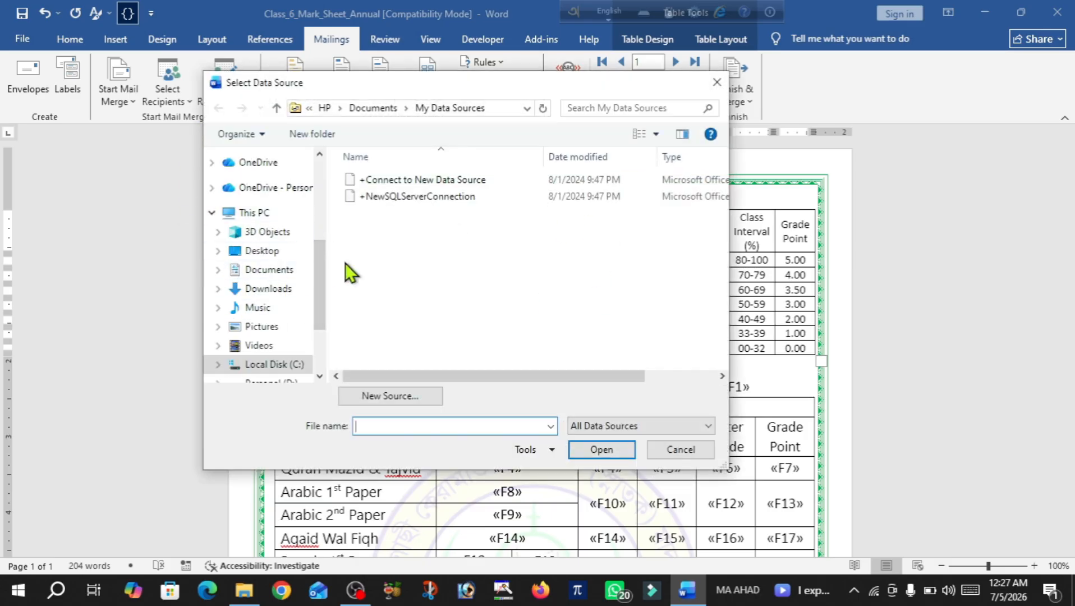
click(263, 252)
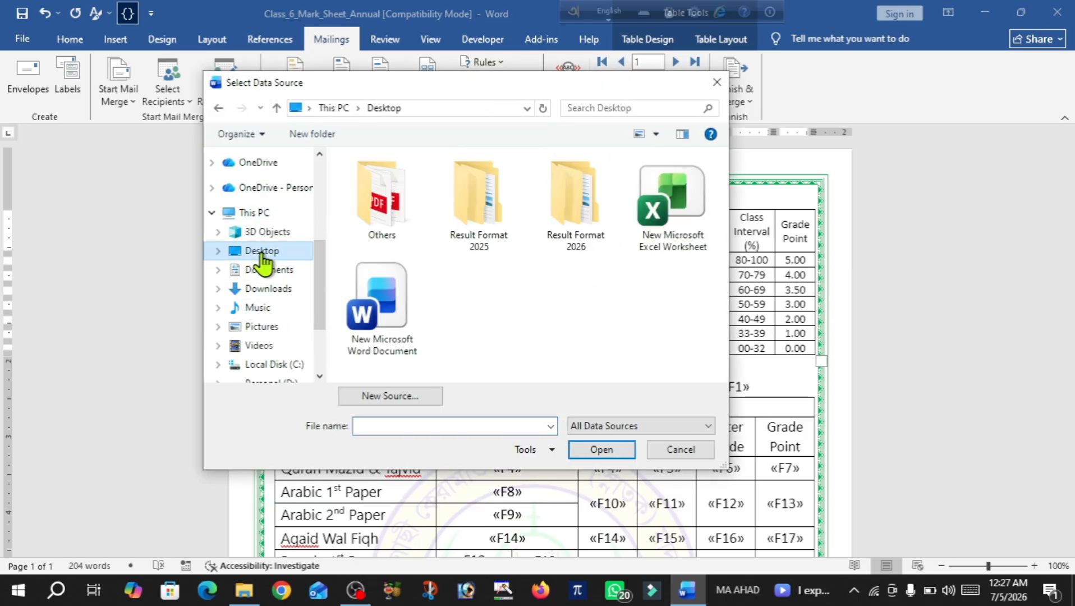
click(567, 188)
double_click(567, 188)
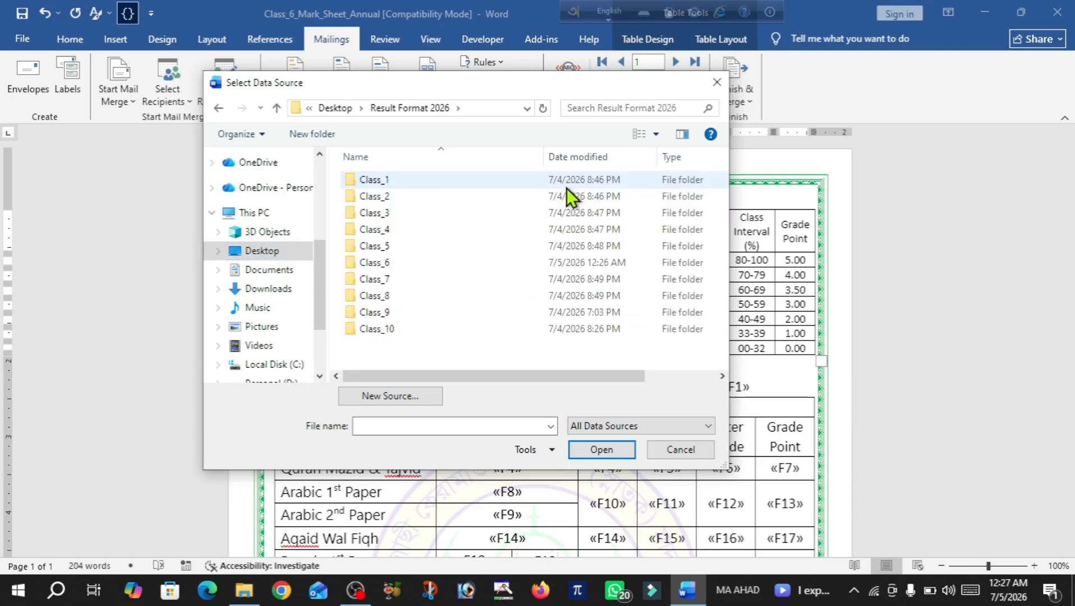
double_click(390, 265)
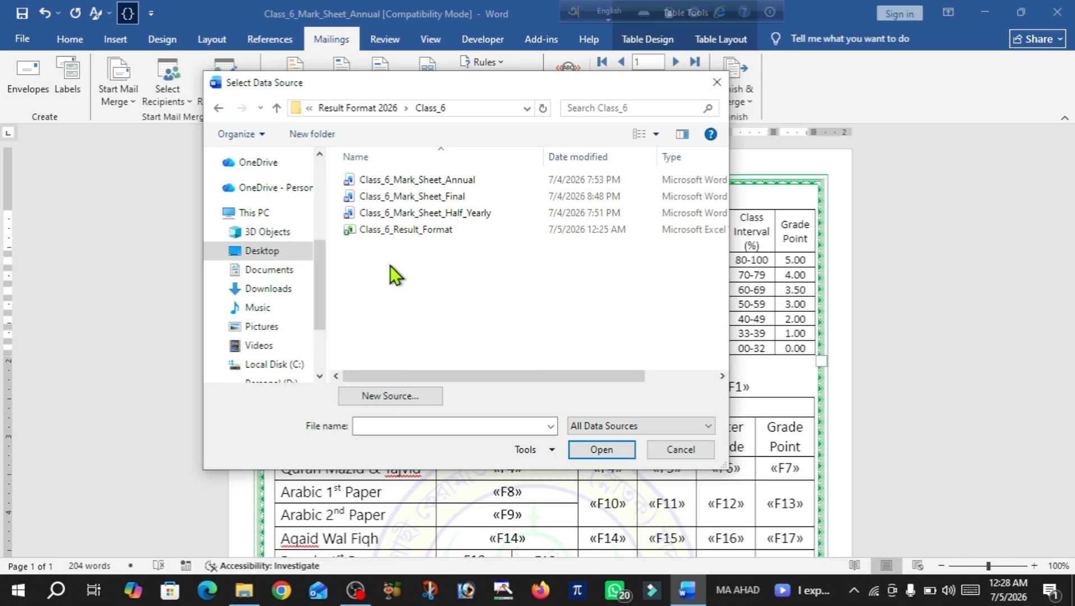
double_click(423, 233)
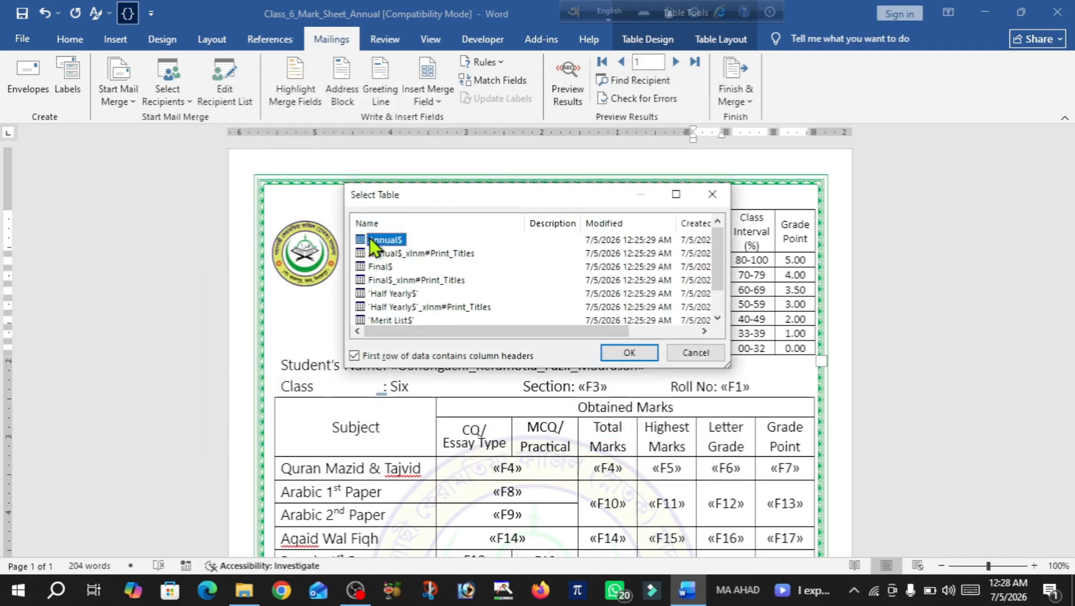
Confirm the Annual$ table, then merge records 6 to 7 into individual documents
click(645, 356)
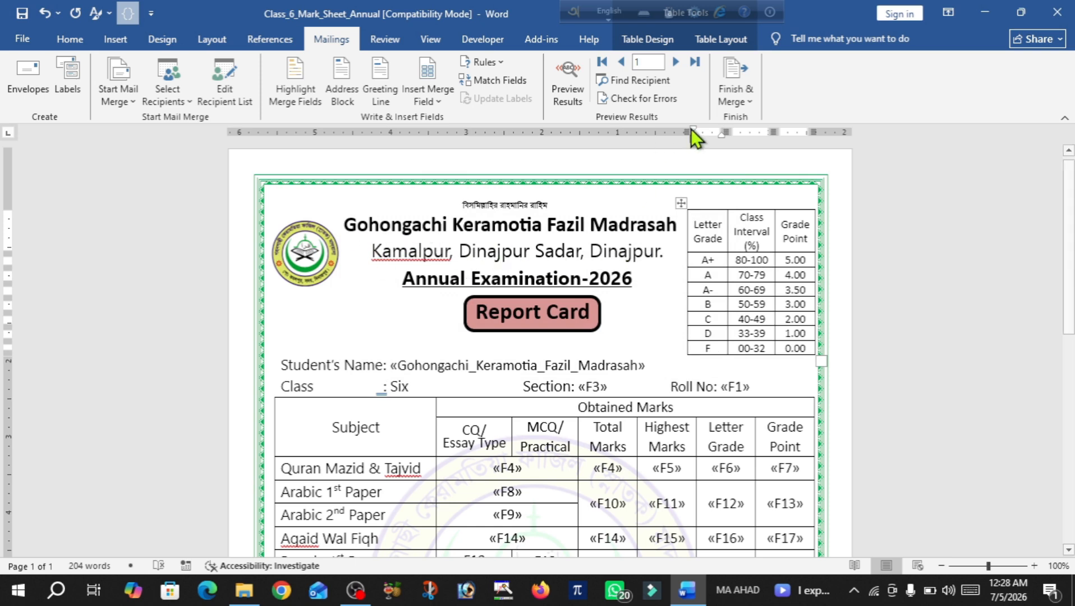
click(752, 102)
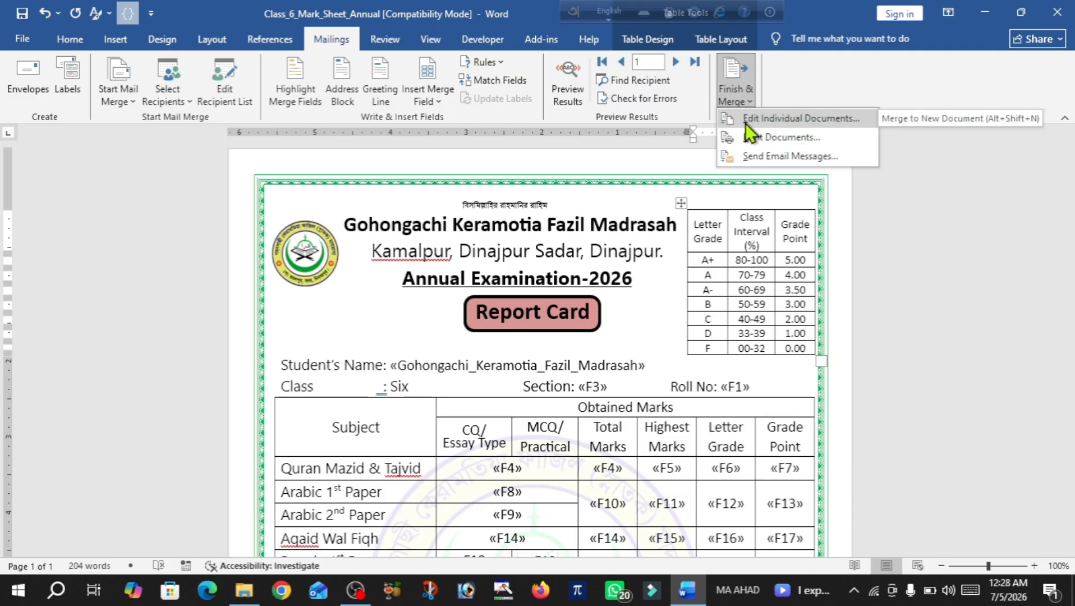
click(756, 119)
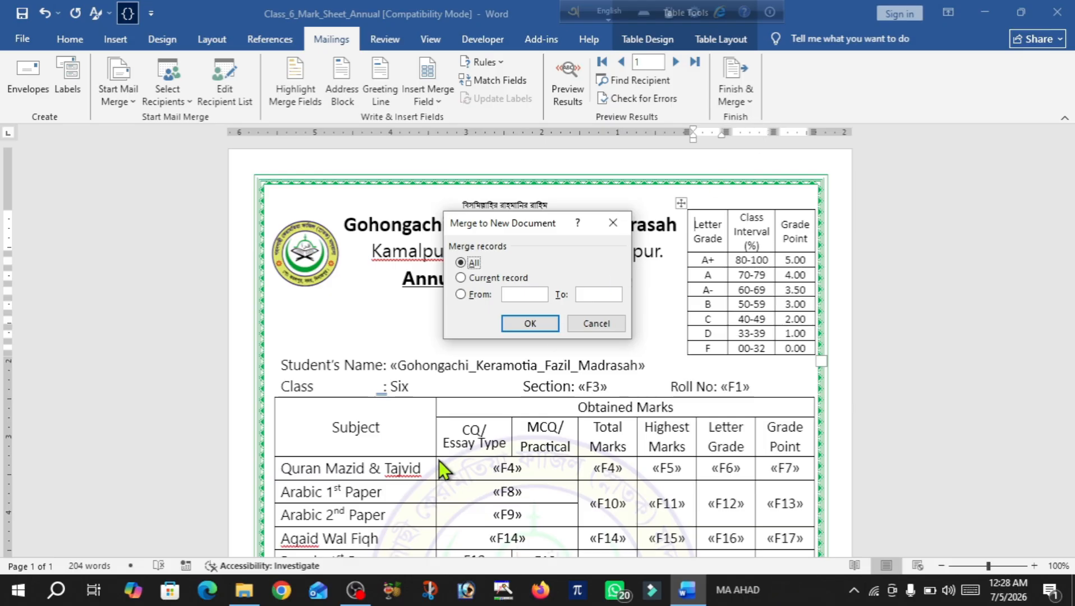
click(521, 296)
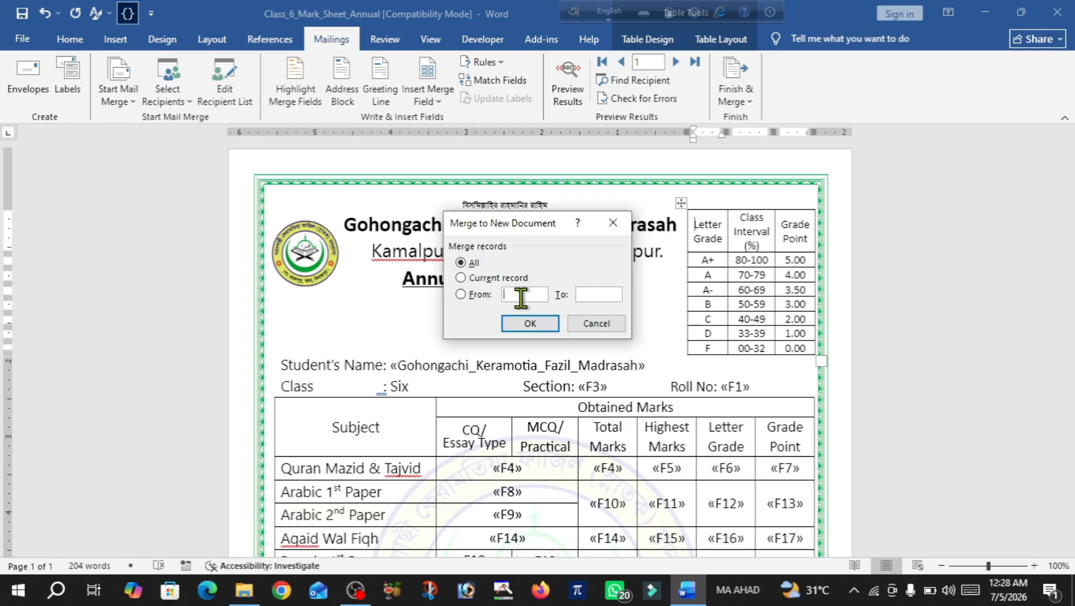
text(6)
click(594, 294)
text(7)
click(530, 323)
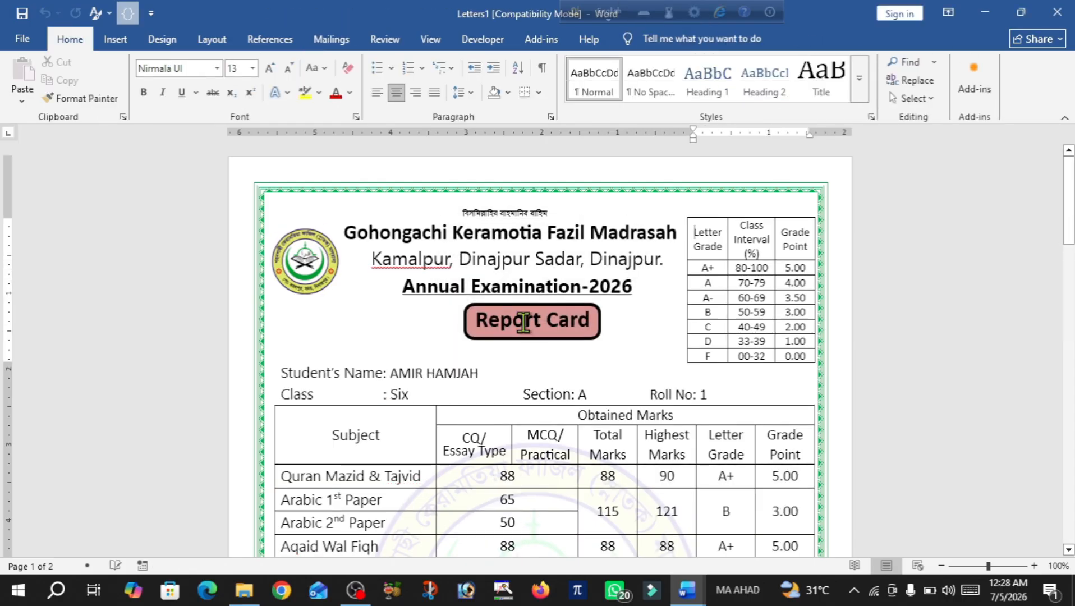
Scroll through Letters1 to review both report cards, ending at roll 2's 211 total, grade F
scroll(527, 332, down, 2)
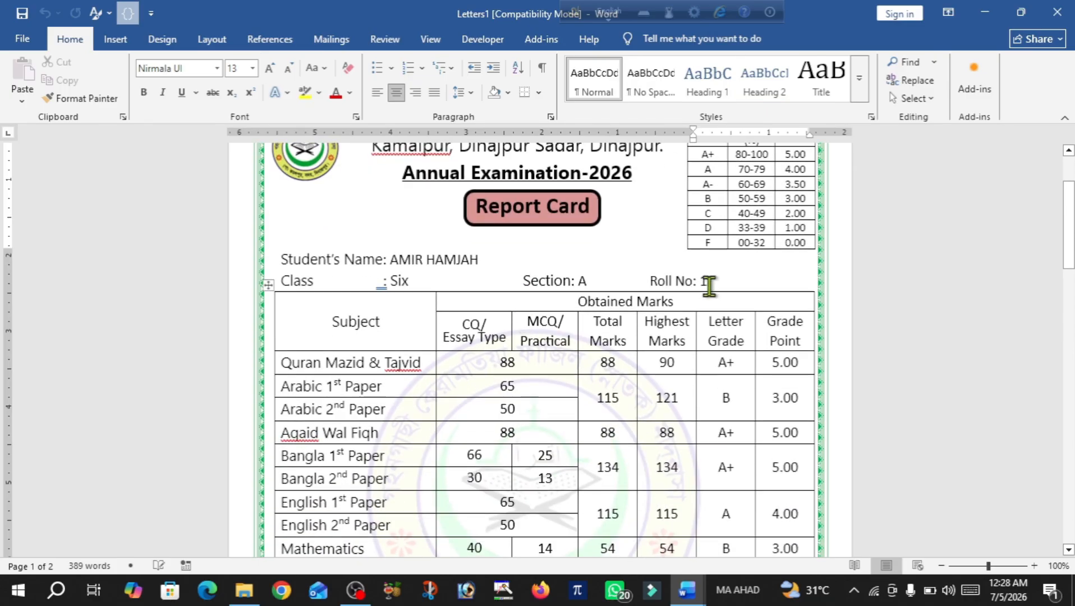
scroll(500, 346, down, 2)
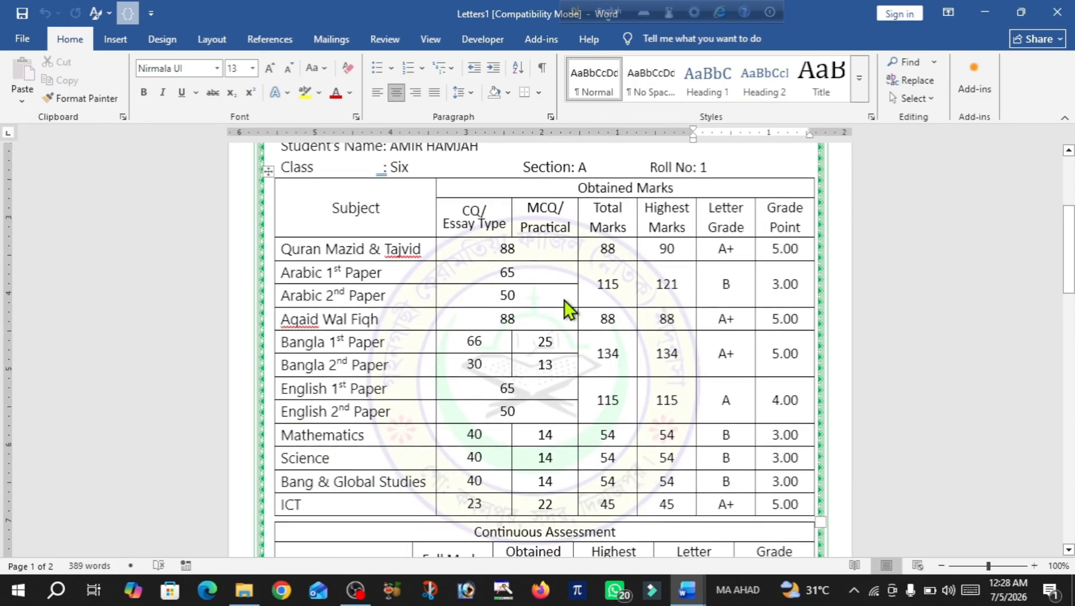
scroll(615, 387, down, 2)
scroll(615, 387, down, 4)
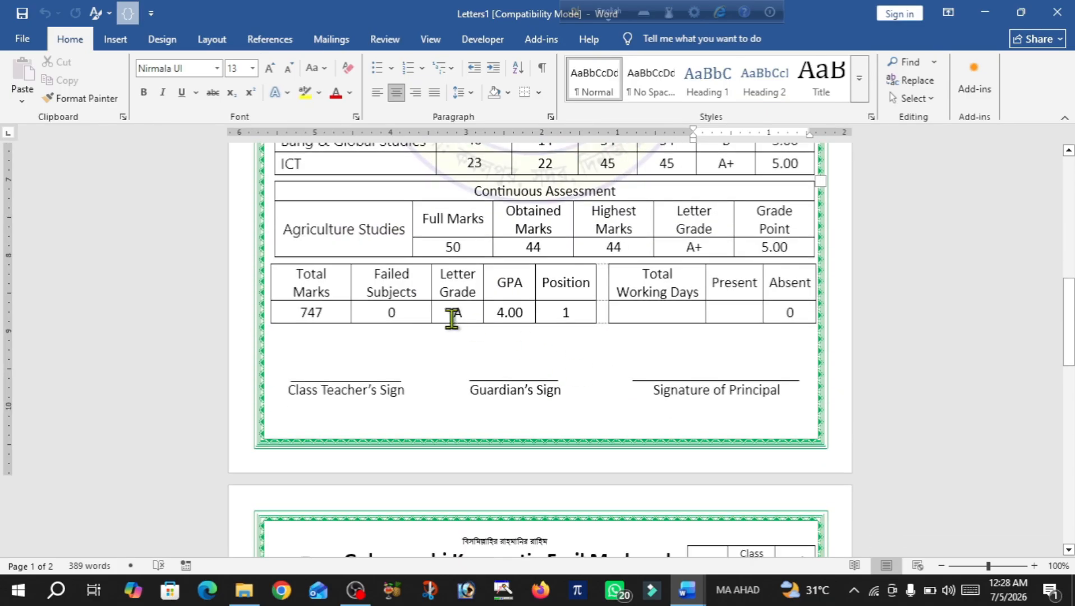
scroll(641, 377, down, 7)
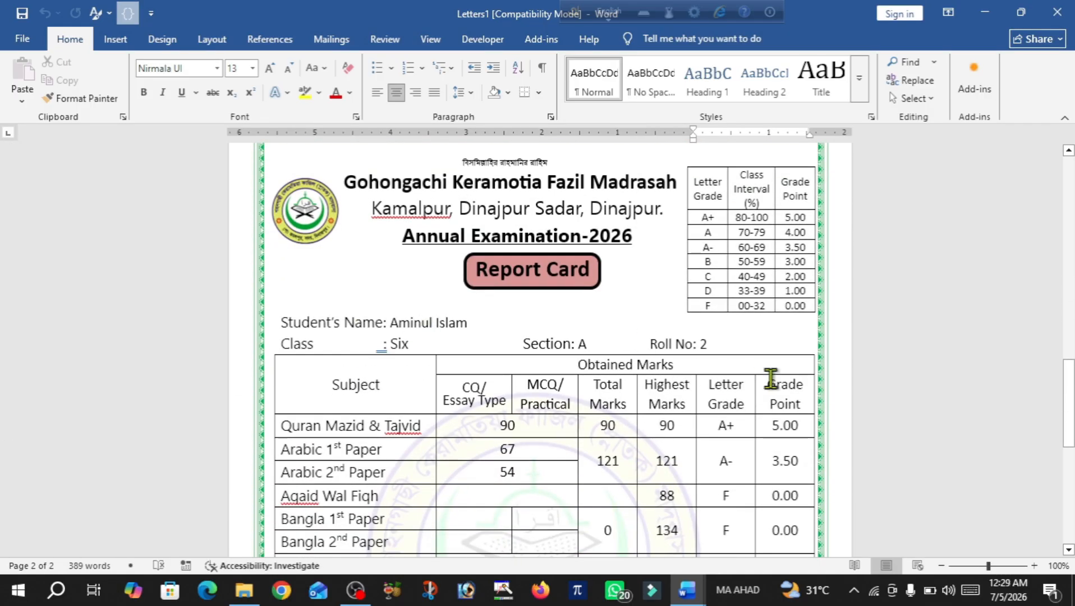
scroll(665, 408, down, 3)
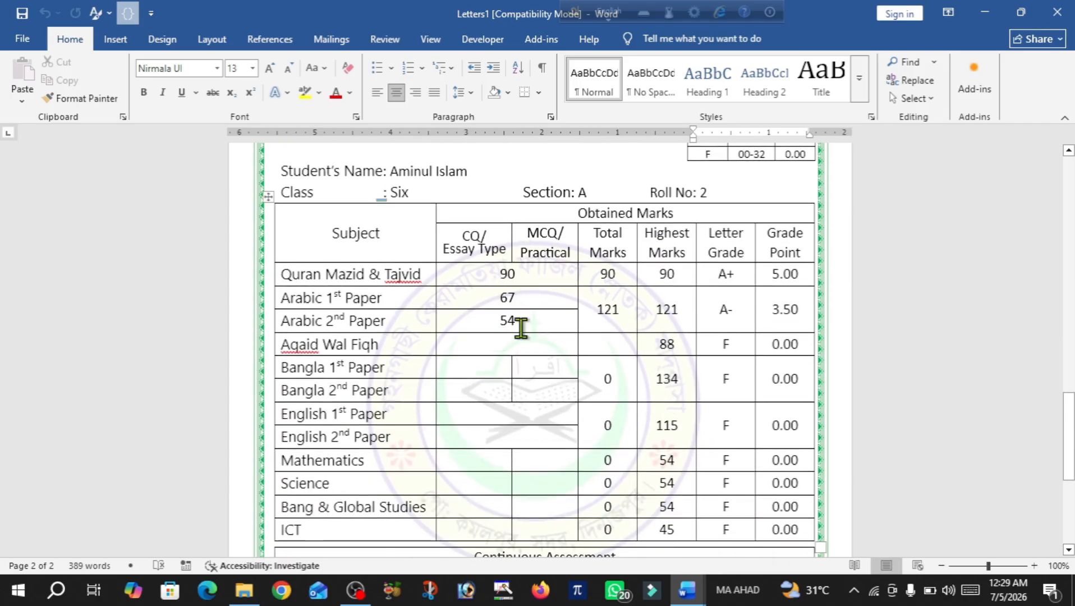
scroll(643, 384, down, 5)
scroll(644, 388, down, 1)
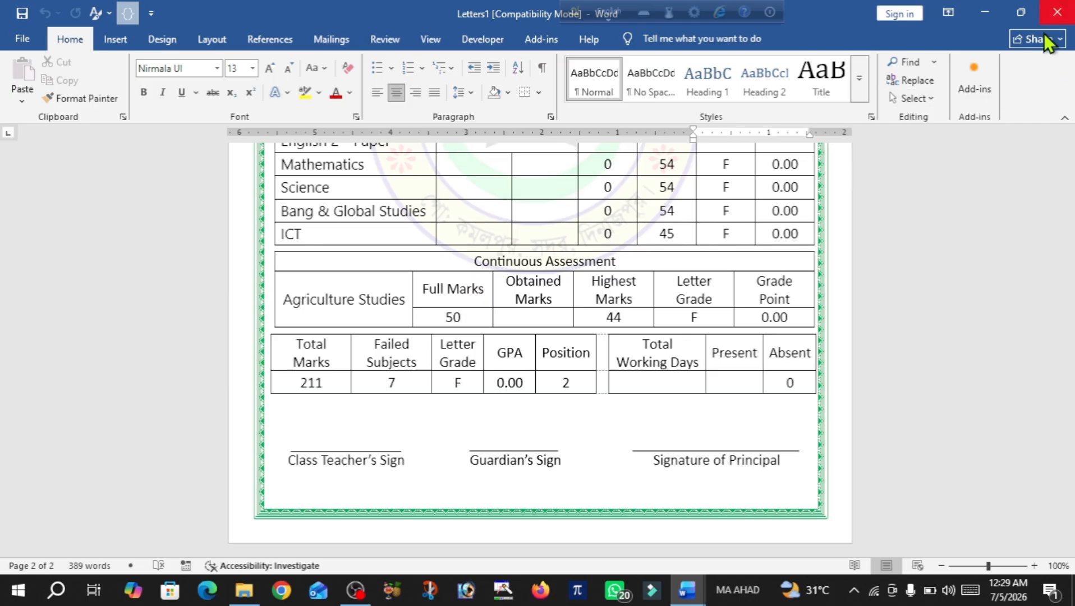
Discard Letters1, save and close the Annual template, and open Class_6_Mark_Sheet_Final
click(1057, 12)
click(621, 328)
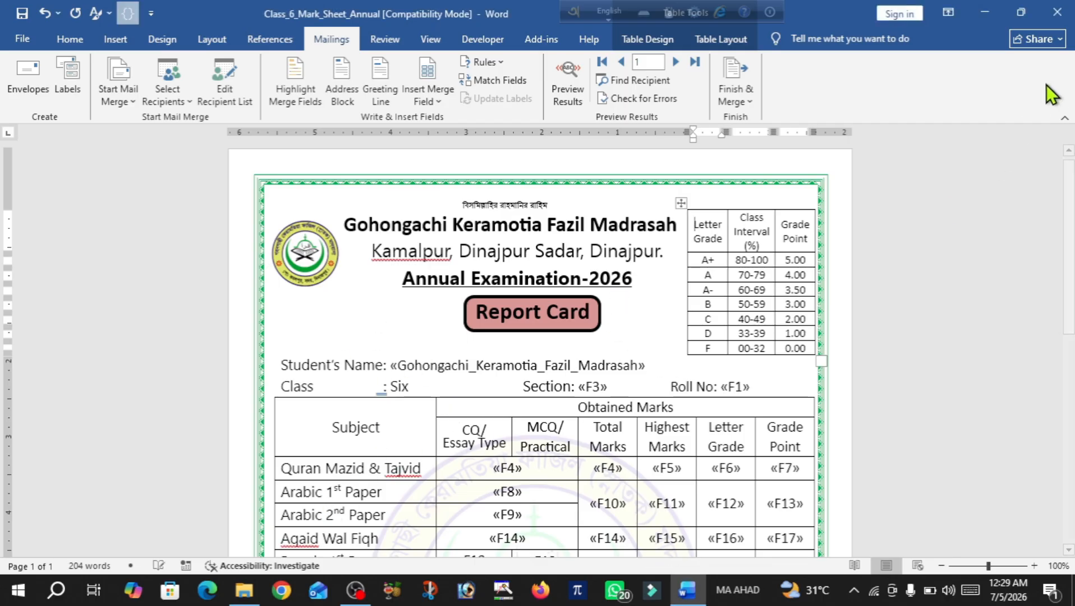
click(1058, 16)
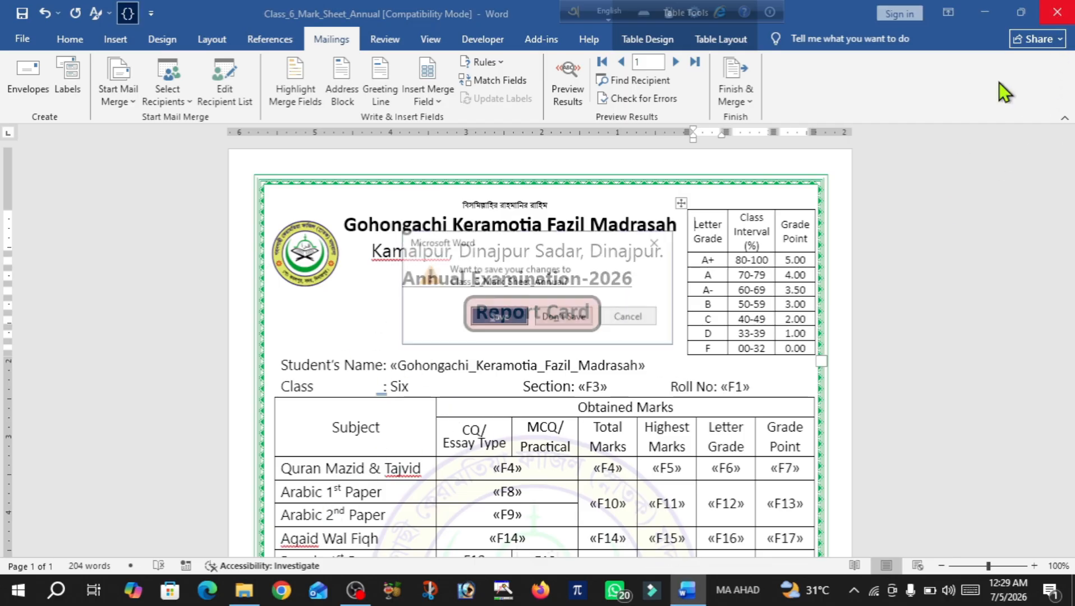
click(497, 321)
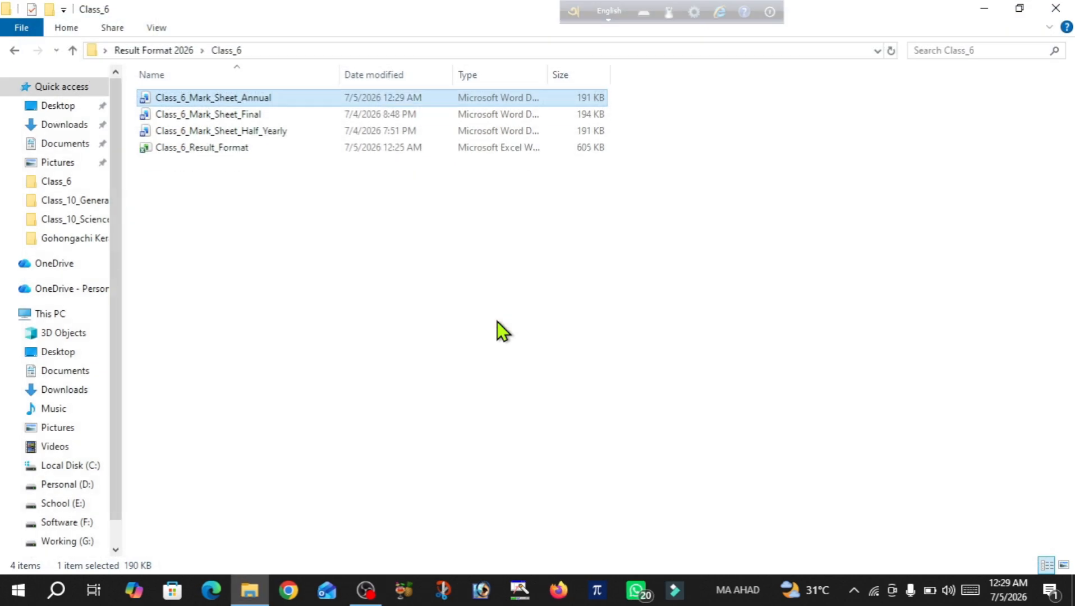
double_click(243, 114)
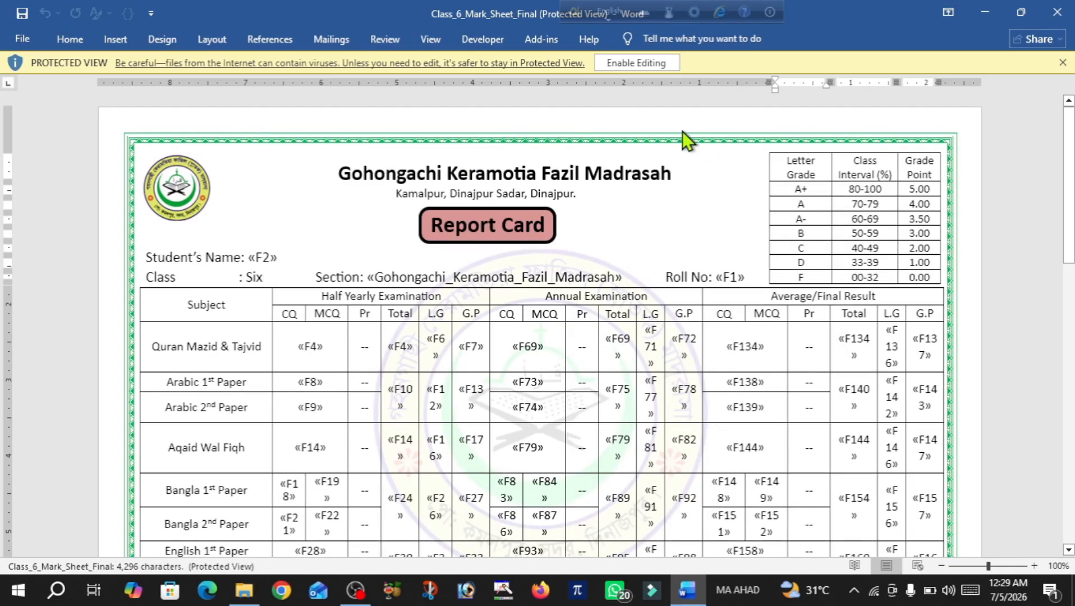
Enable editing, accept the data prompt, and use Class_6_Result_Format's Final$ sheet as the recipient list
click(639, 63)
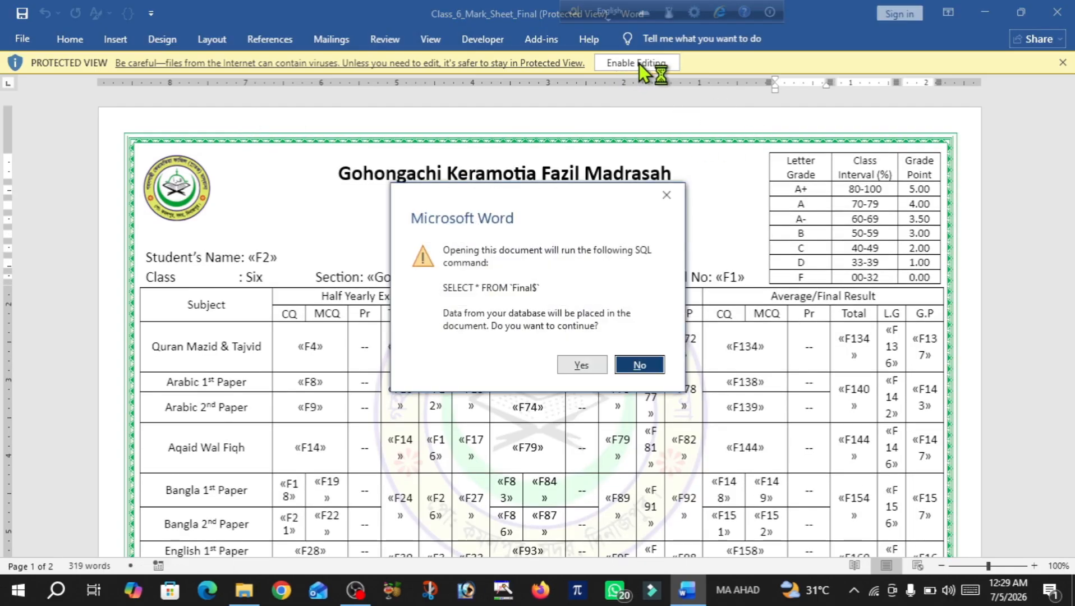
click(582, 366)
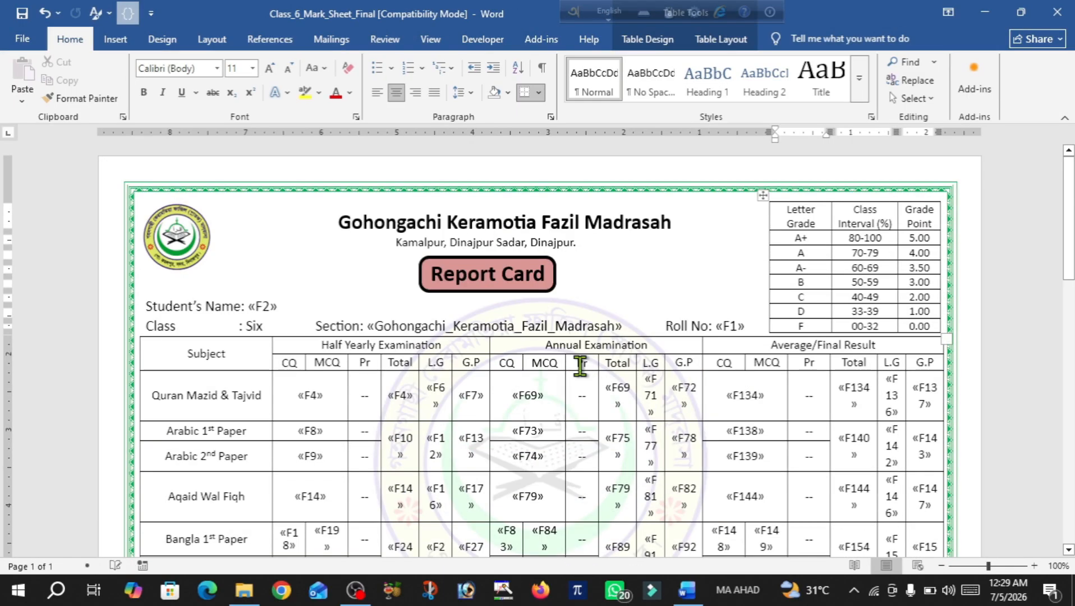
click(337, 39)
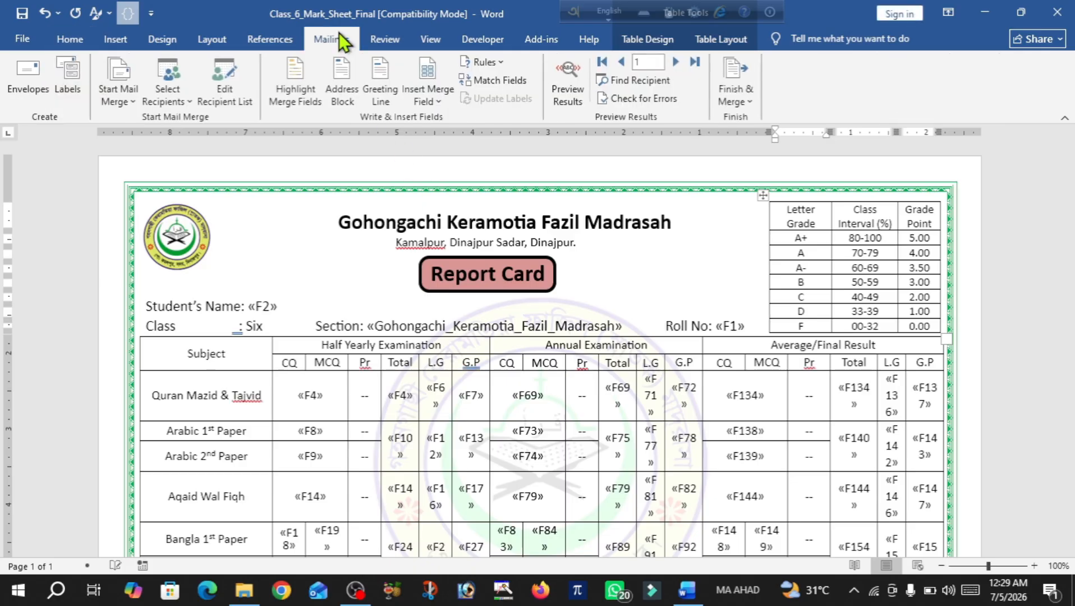
click(165, 98)
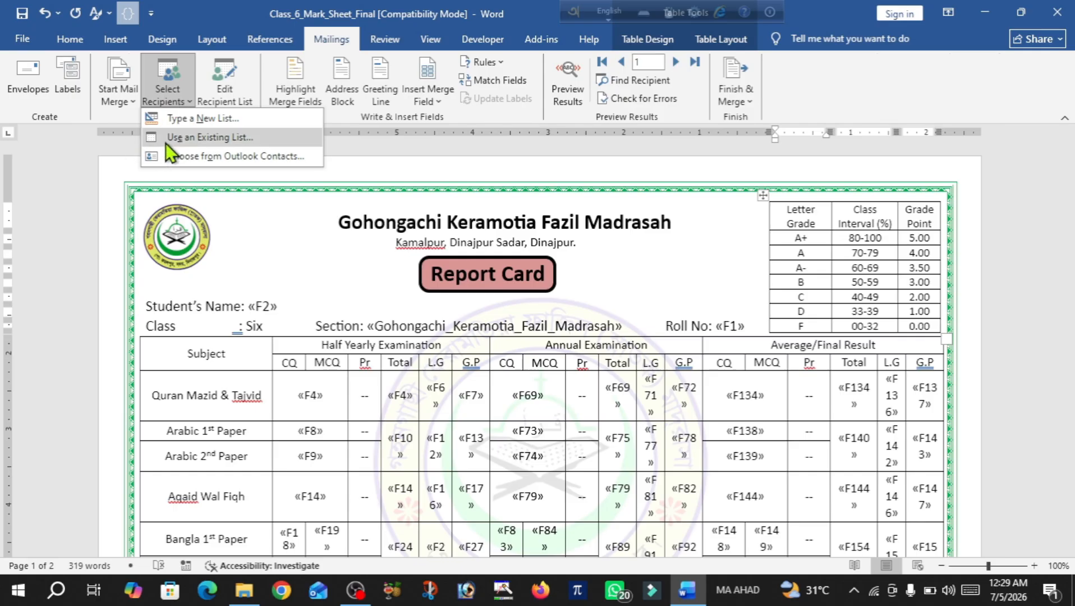
click(222, 138)
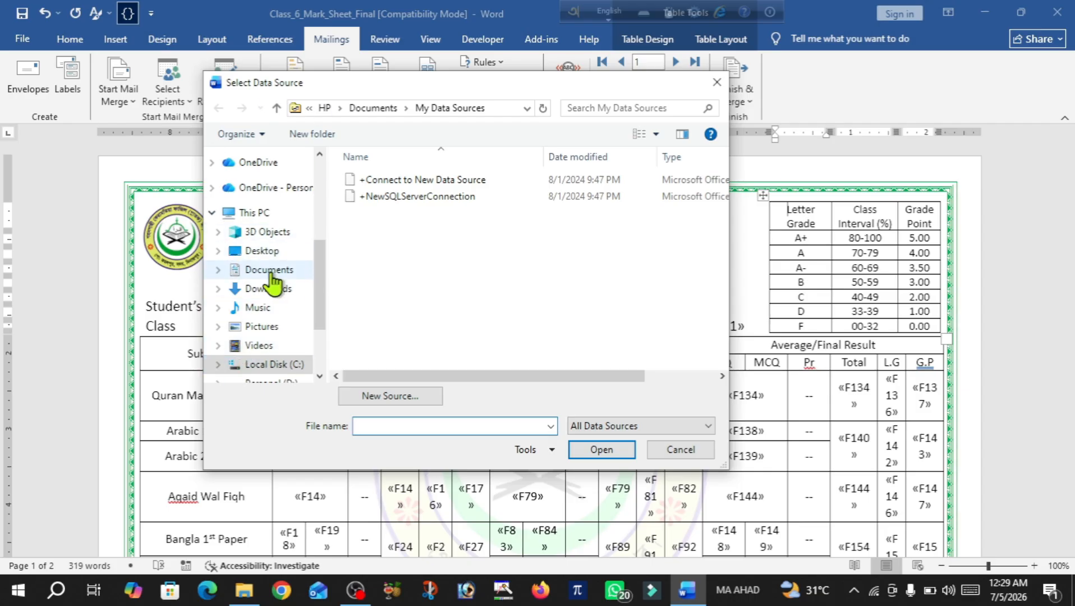
click(261, 251)
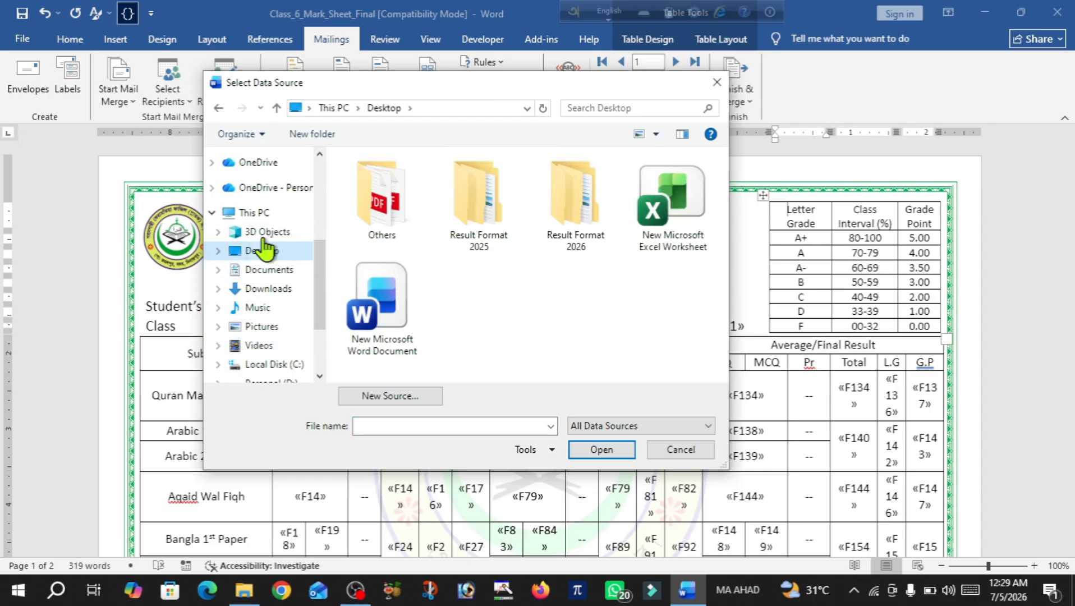
double_click(566, 193)
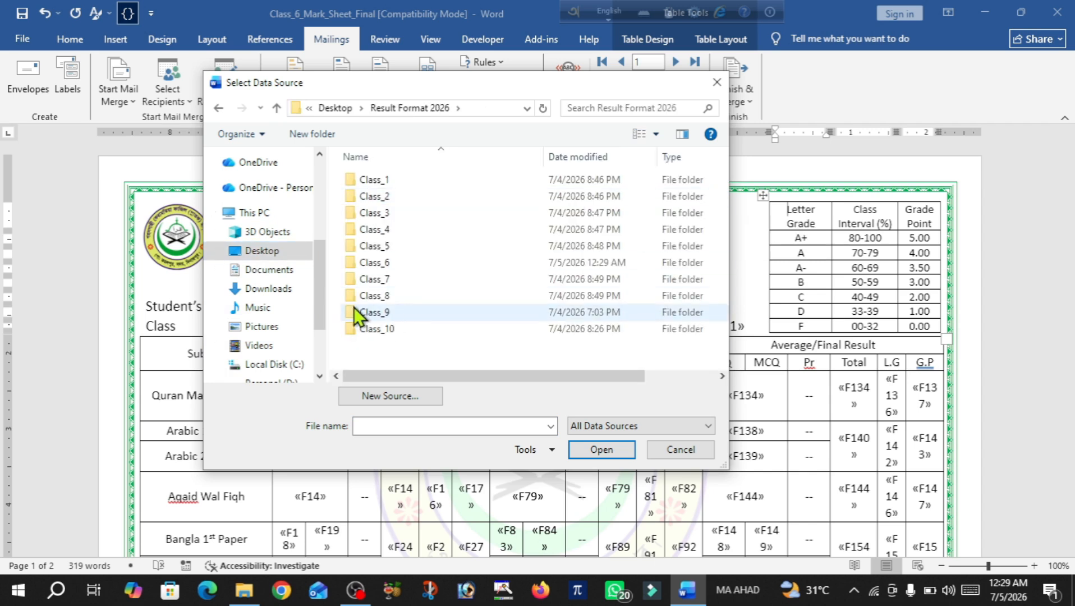
double_click(382, 263)
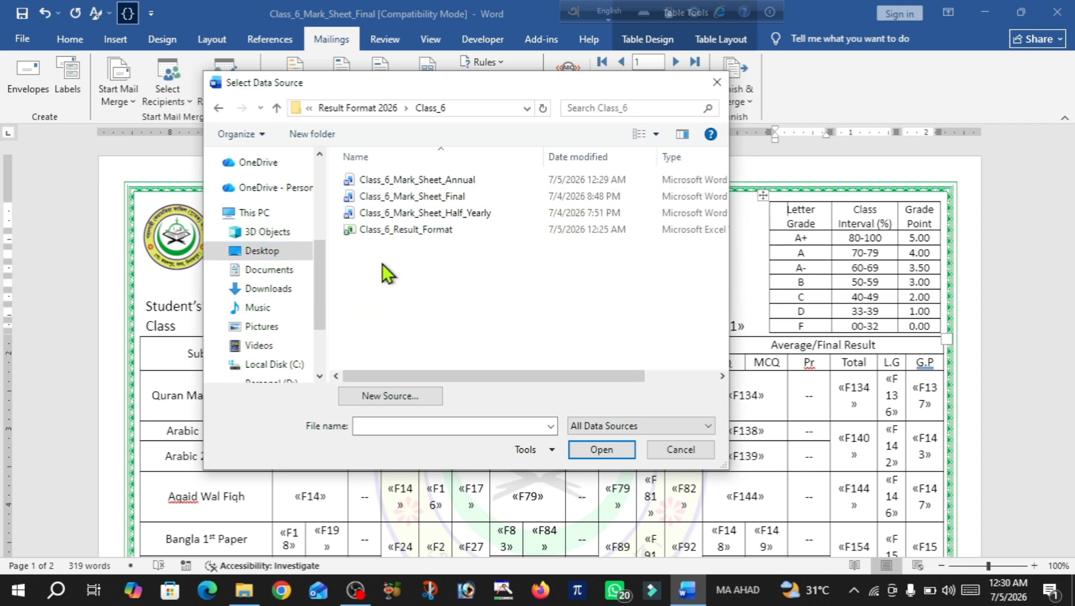
double_click(393, 230)
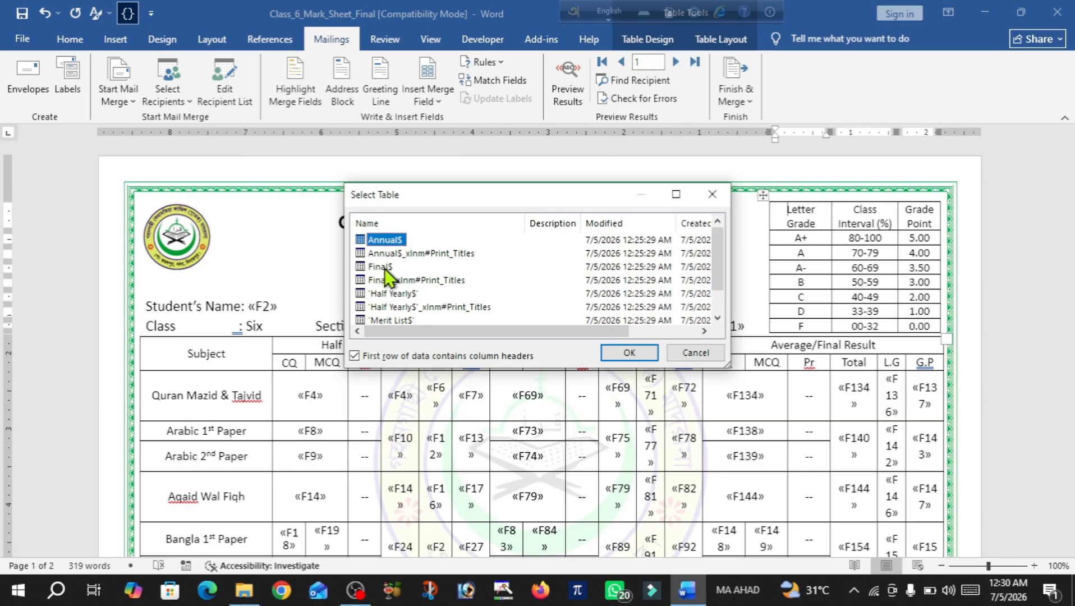
click(372, 267)
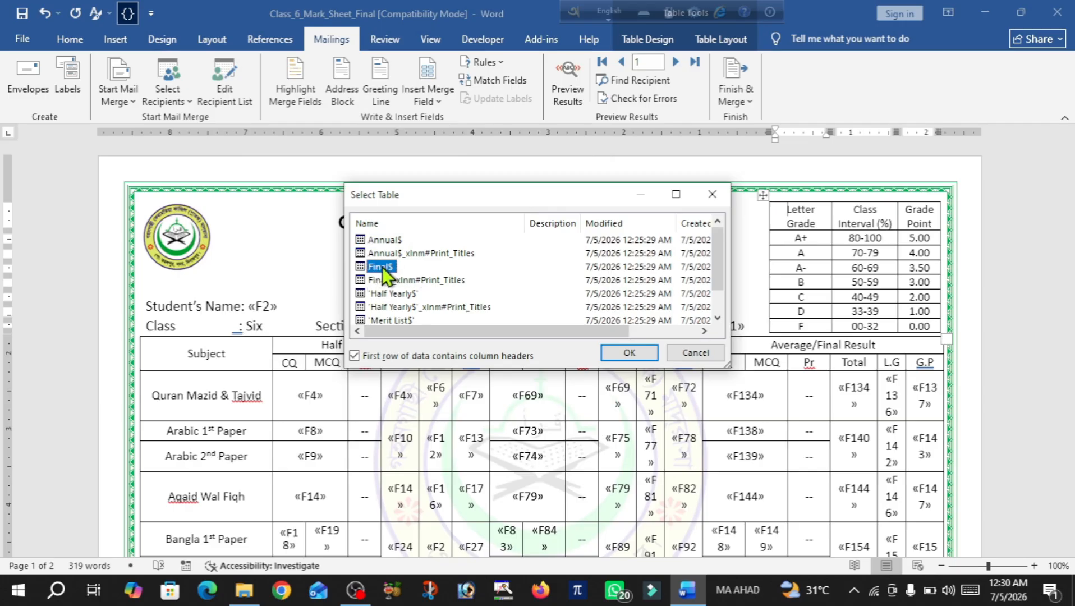
click(631, 353)
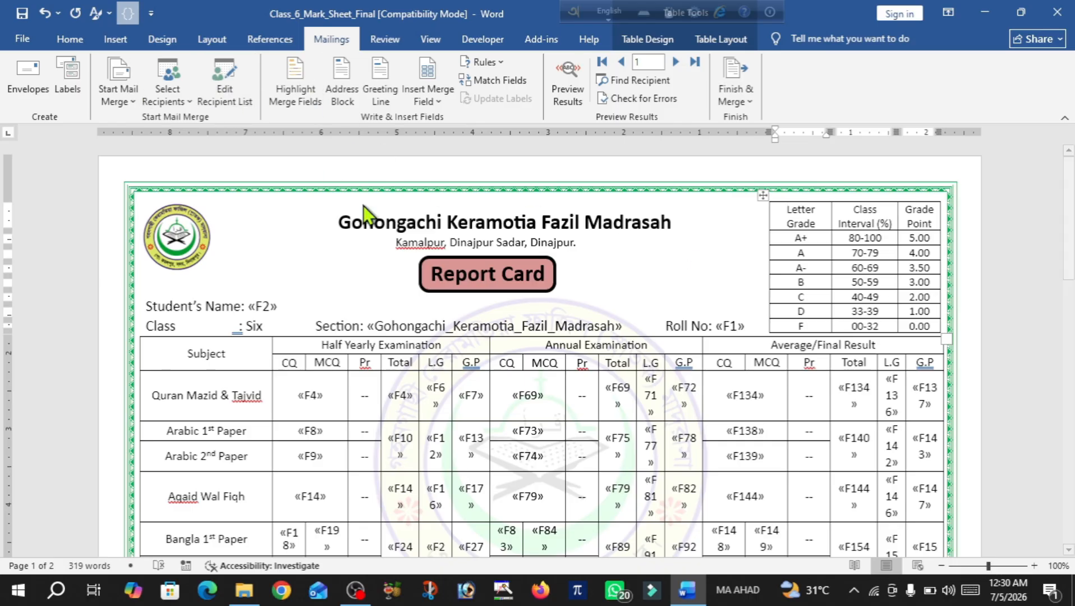
Merge records 6 to 7 of the Final template into individual documents
click(747, 101)
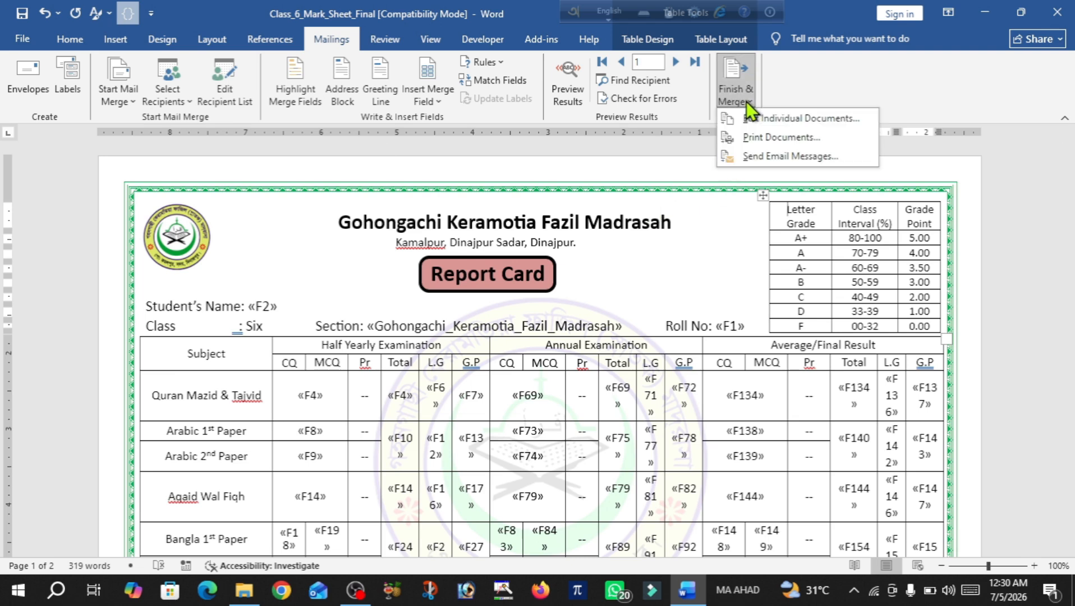
click(768, 123)
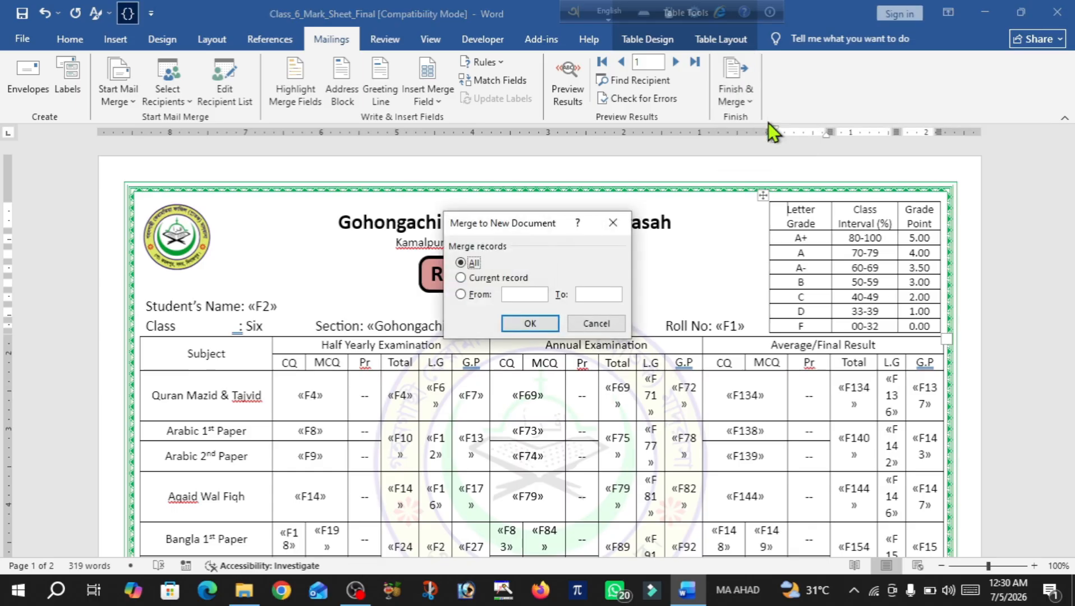
click(525, 294)
text(6)
click(608, 296)
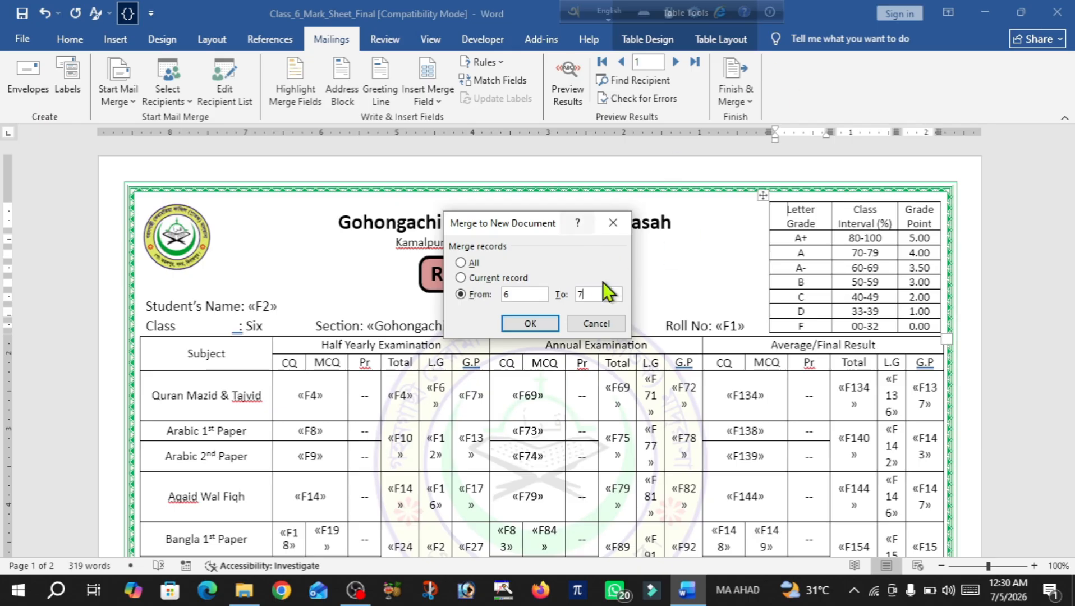
click(530, 325)
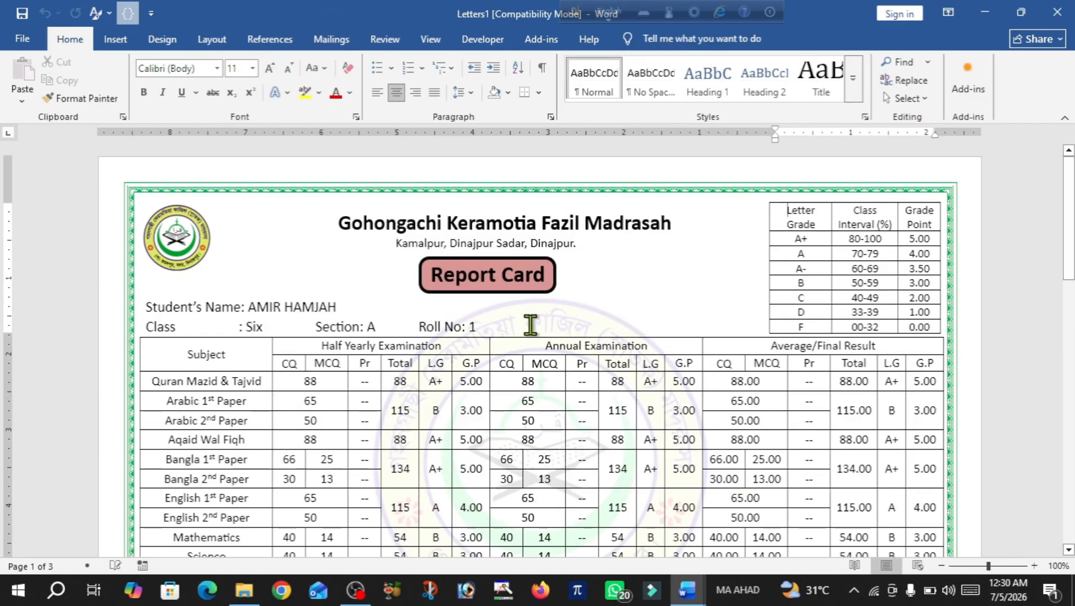
scroll(530, 325, down, 4)
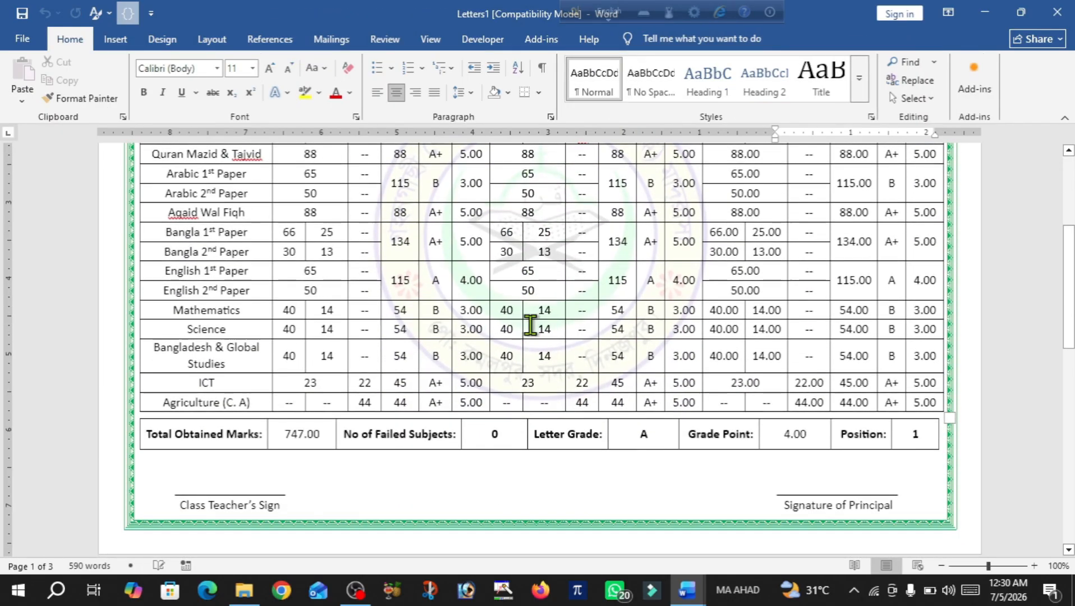
scroll(531, 324, up, 2)
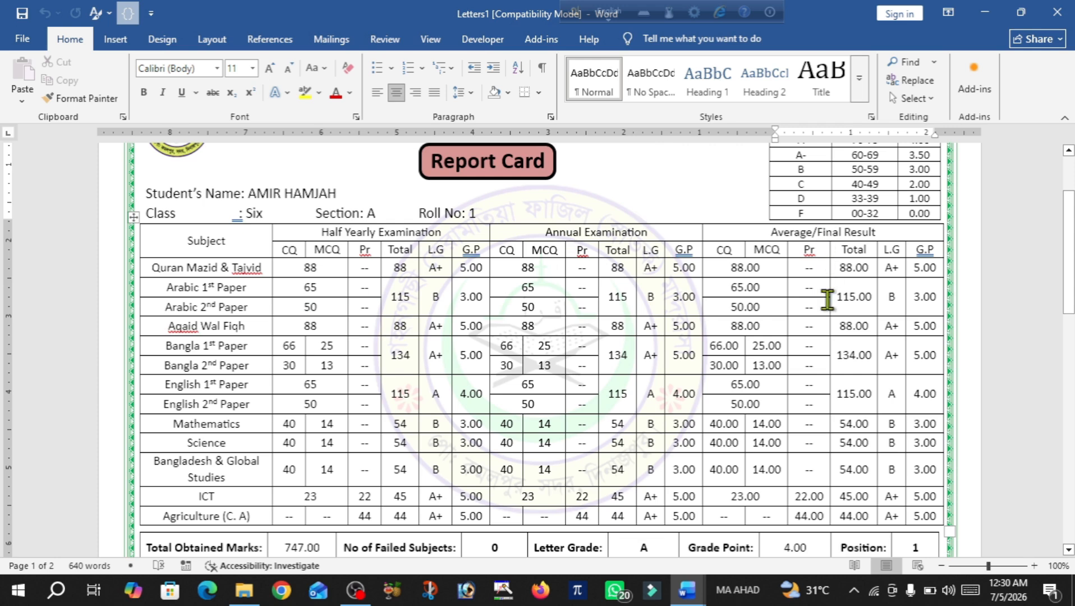
scroll(862, 466, down, 5)
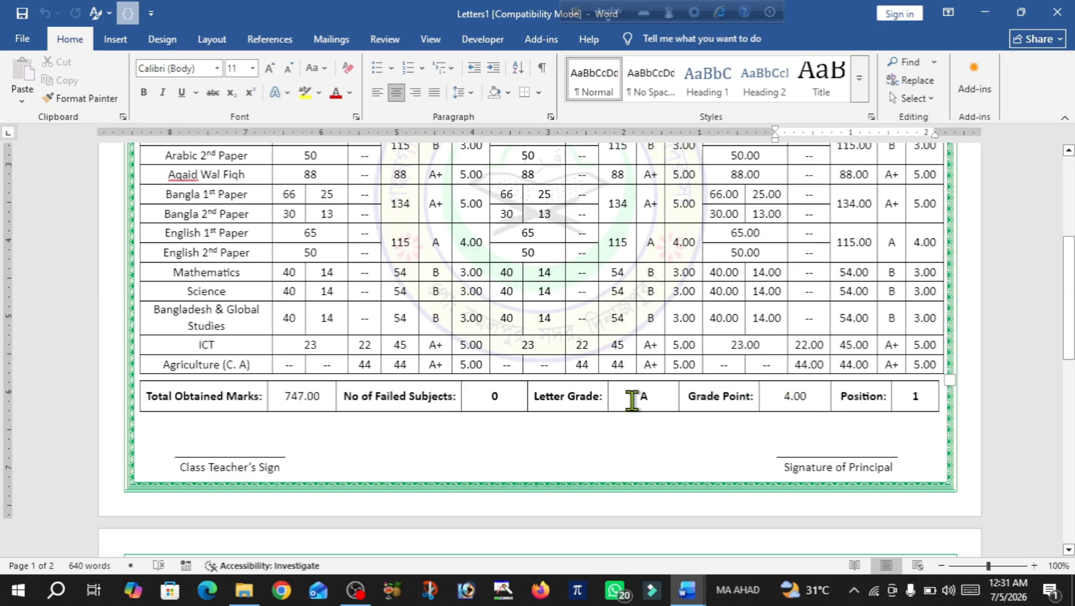
scroll(642, 402, down, 3)
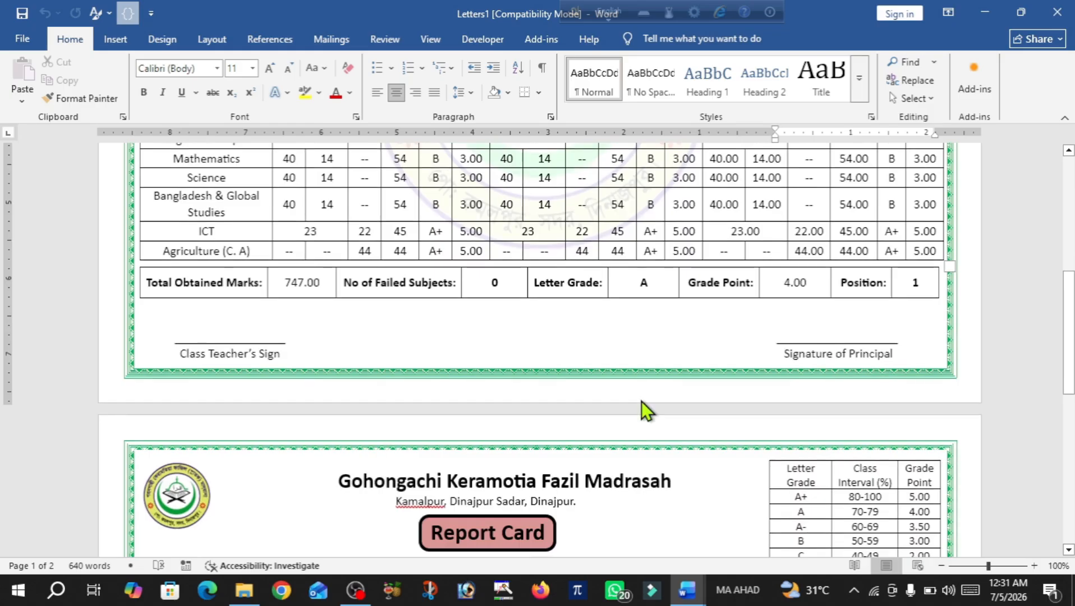
scroll(642, 402, up, 8)
scroll(642, 402, up, 1)
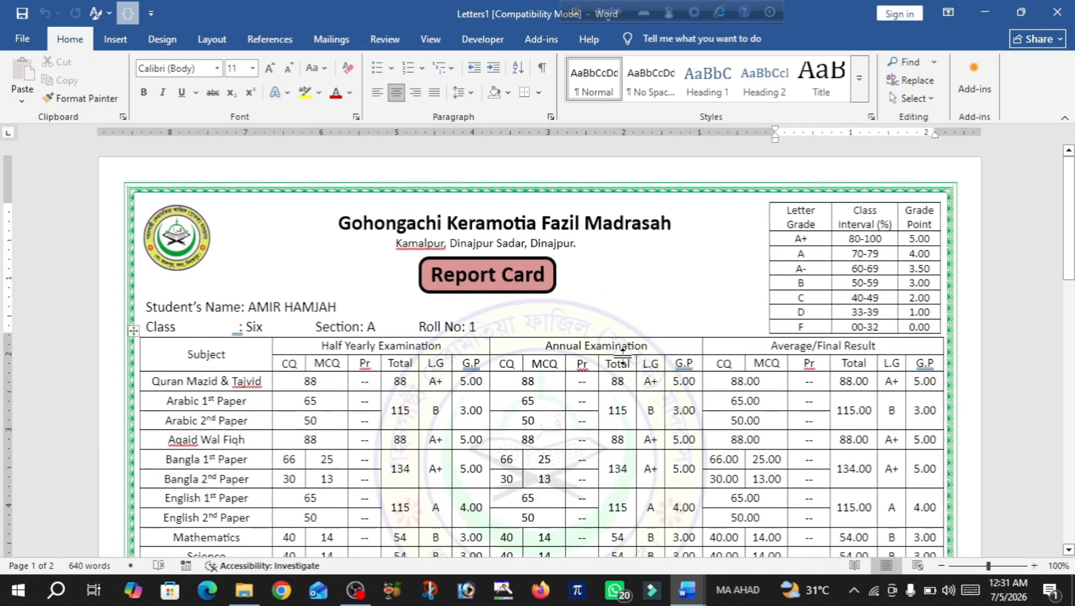
Discard Letters1, save and close Class_6_Mark_Sheet_Final, and open Class_6_Mark_Sheet_Half_Yearly
click(1068, 13)
click(623, 325)
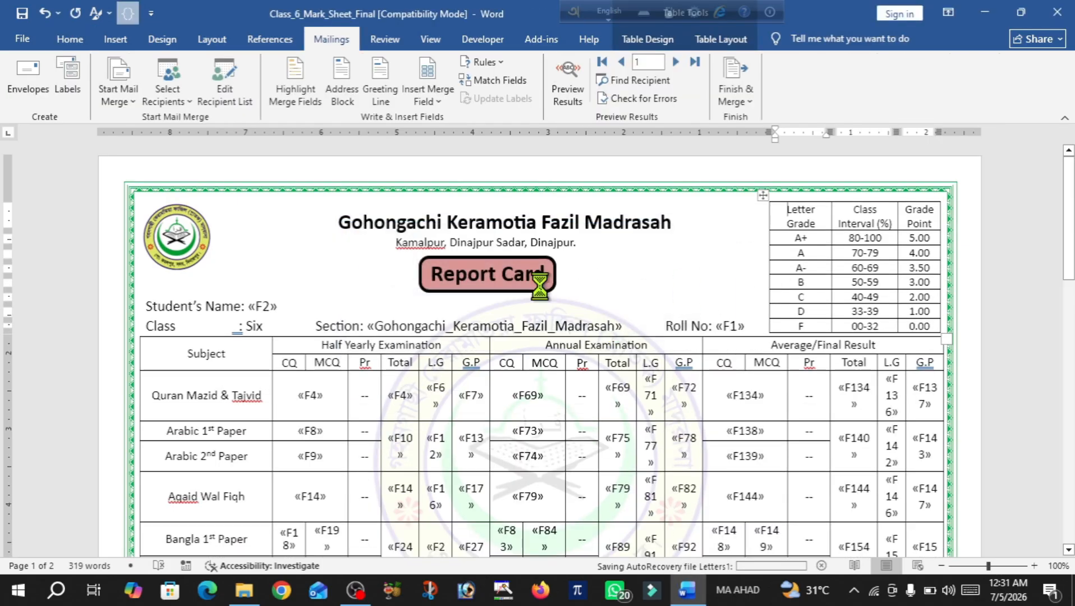
click(1057, 12)
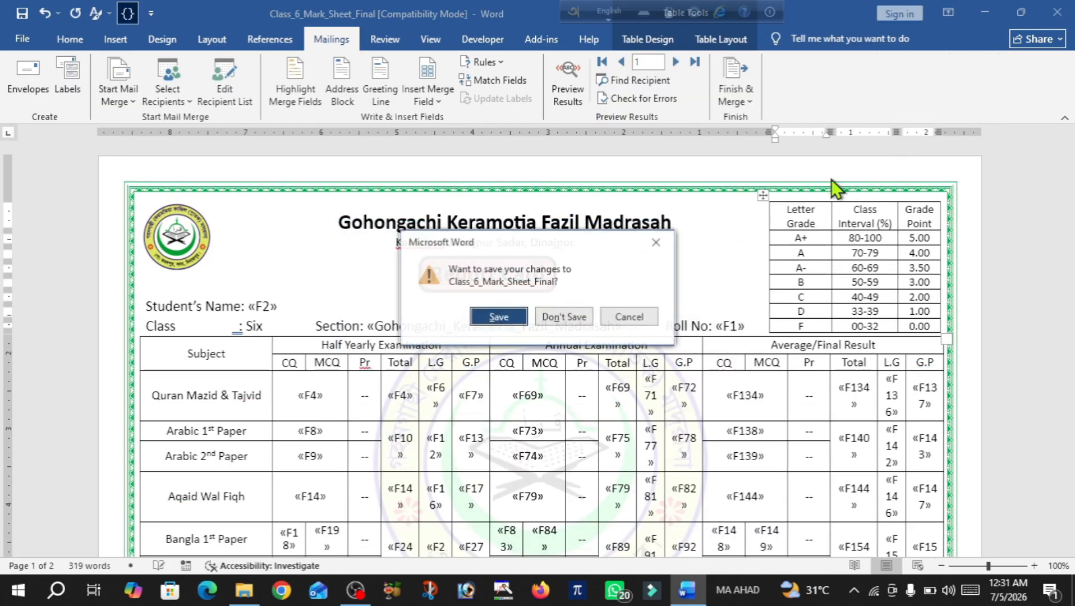
click(497, 318)
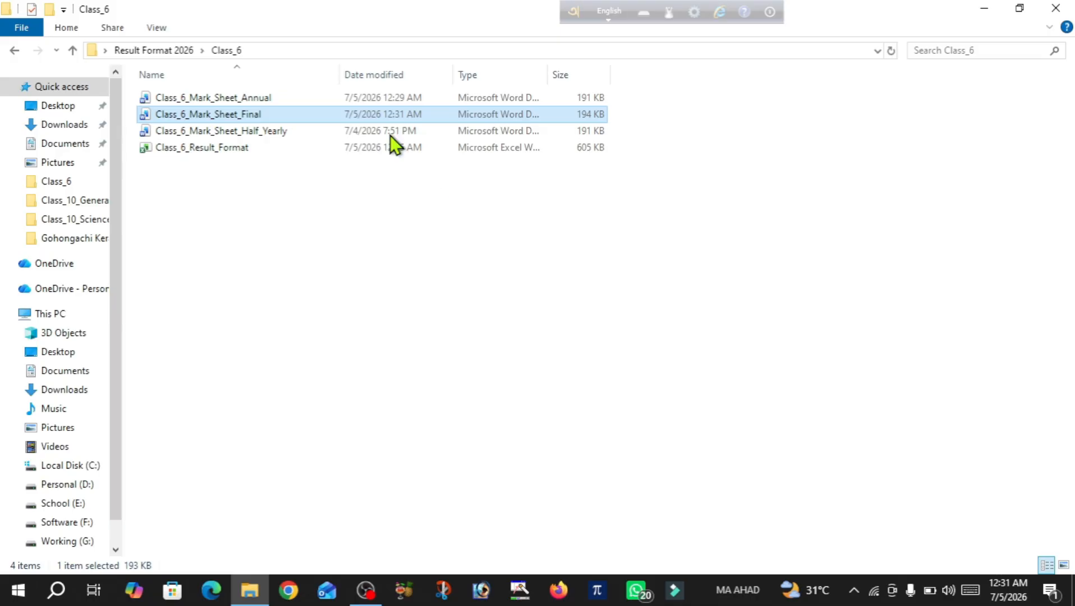
click(253, 135)
double_click(253, 135)
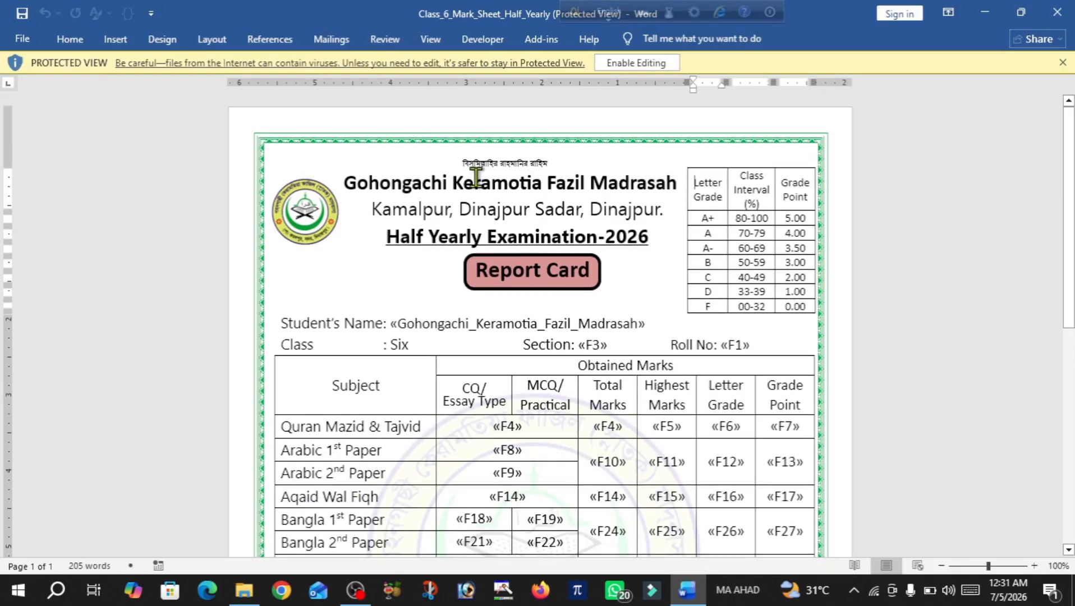
Enable editing on the Half Yearly template, accept the SQL prompt, and choose Use an Existing List
click(650, 65)
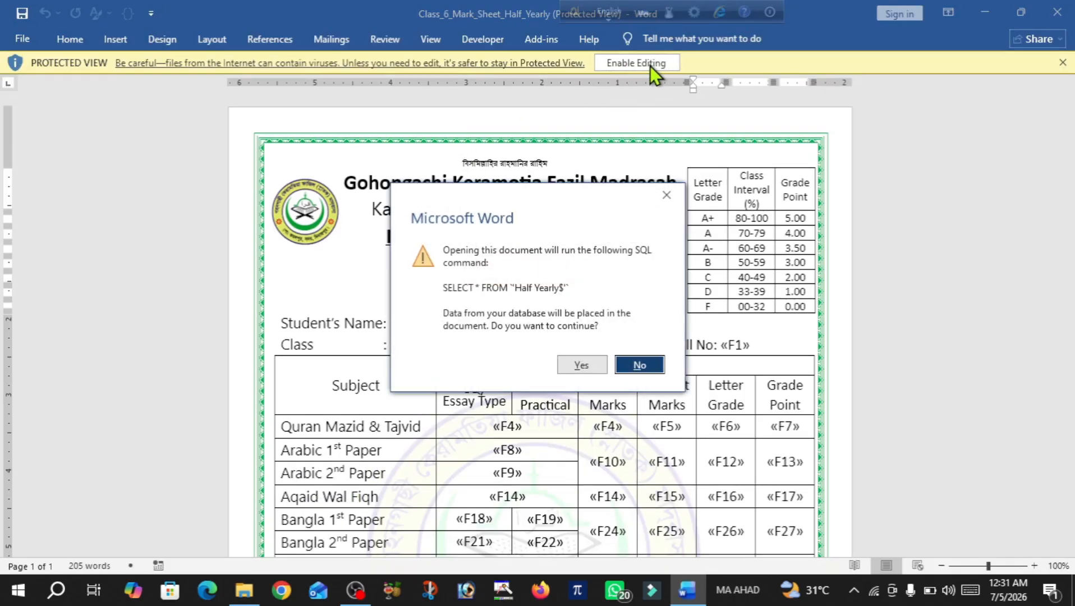
click(575, 367)
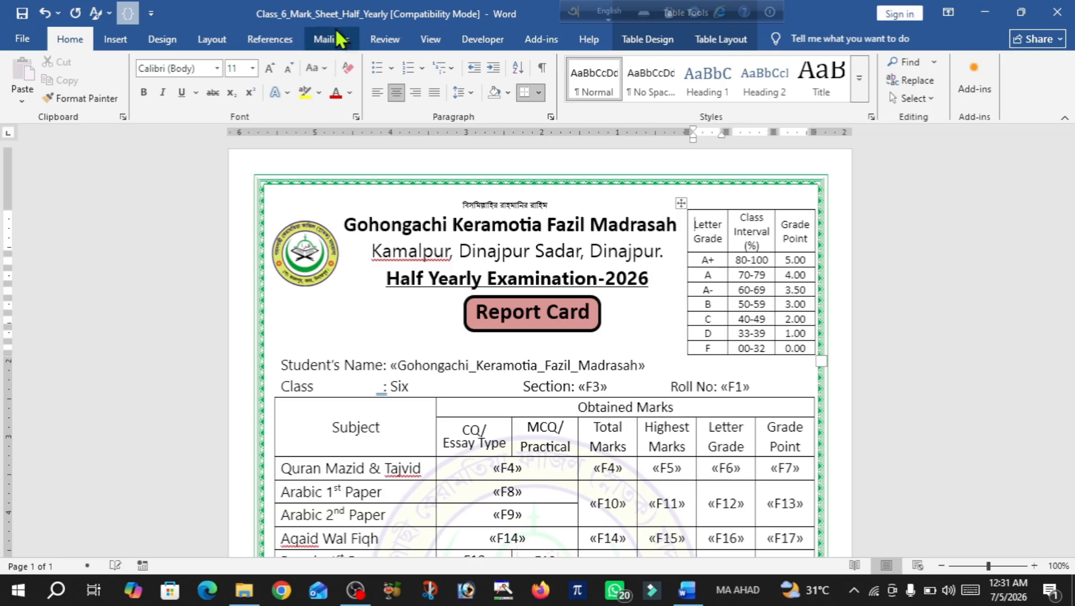
click(335, 33)
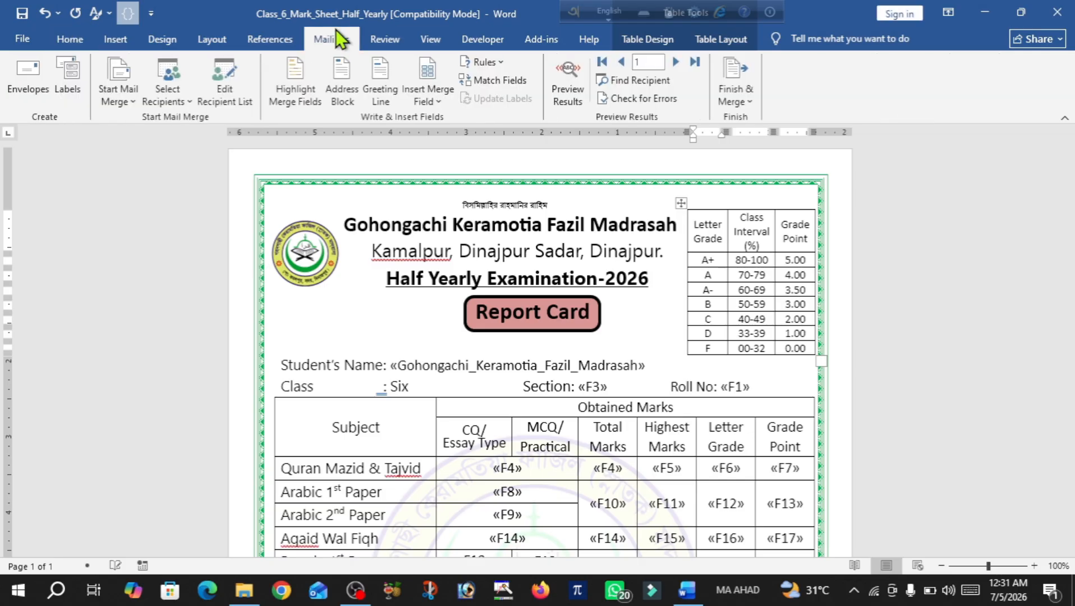
click(168, 97)
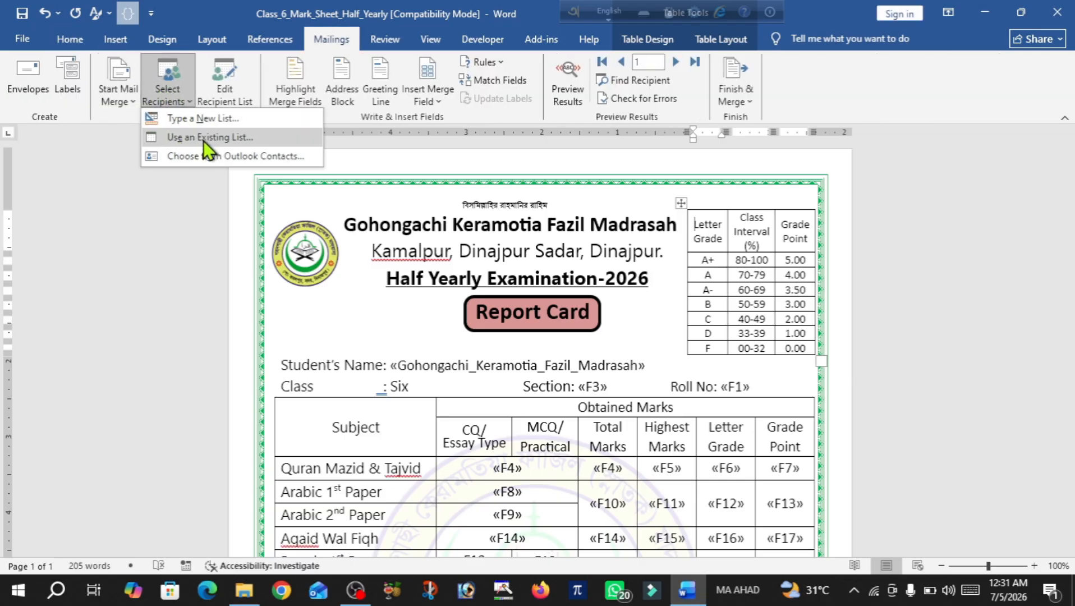
click(220, 142)
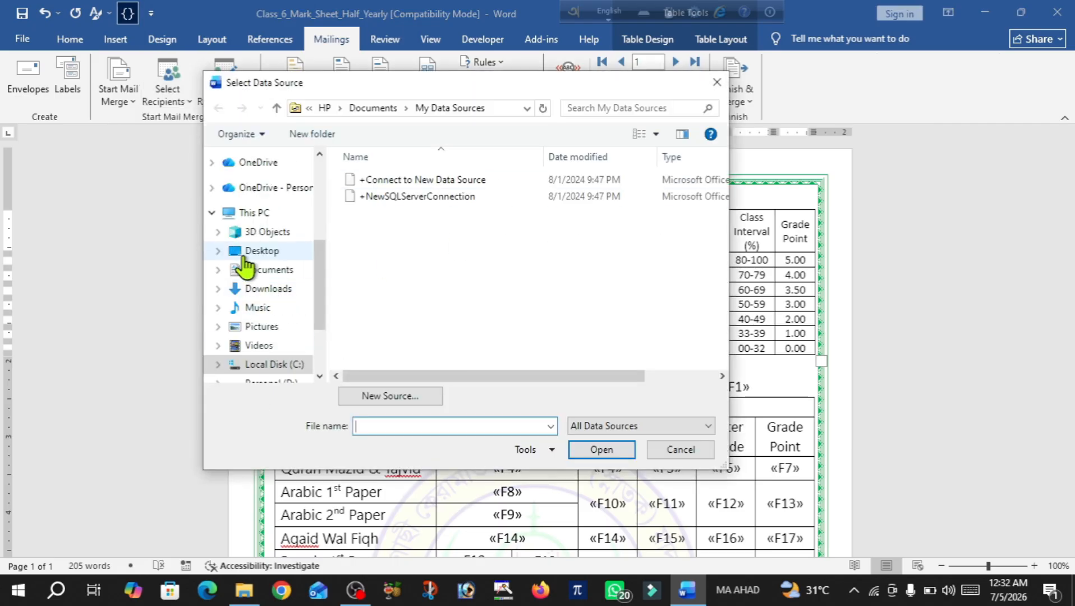
Select the 'Half Yearly$' sheet of Desktop > Result Format 2026 > Class_6 > Class_6_Result_Format as recipients
click(263, 254)
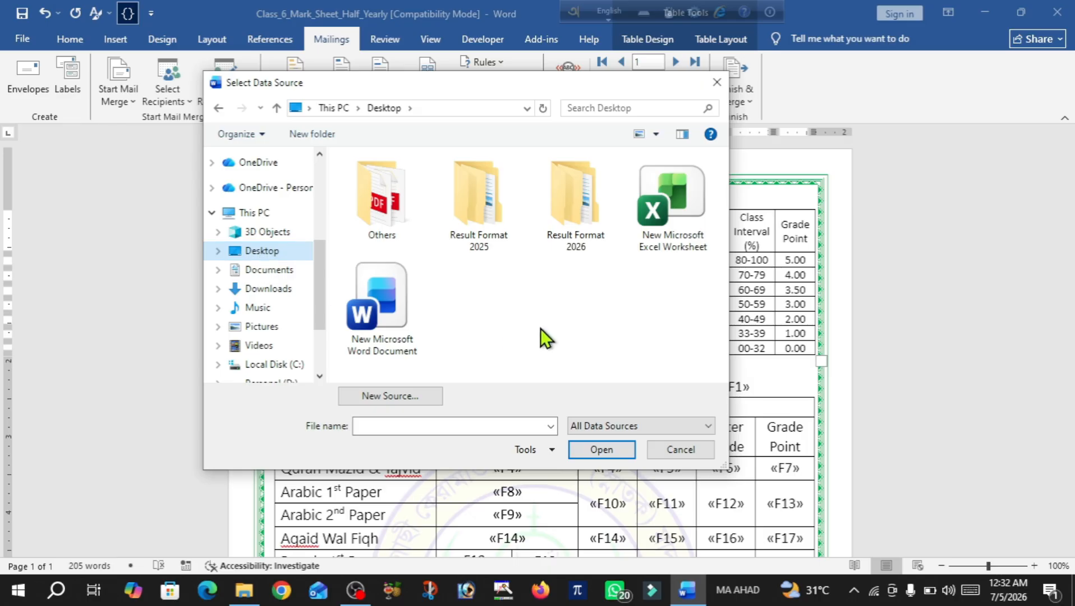
double_click(579, 198)
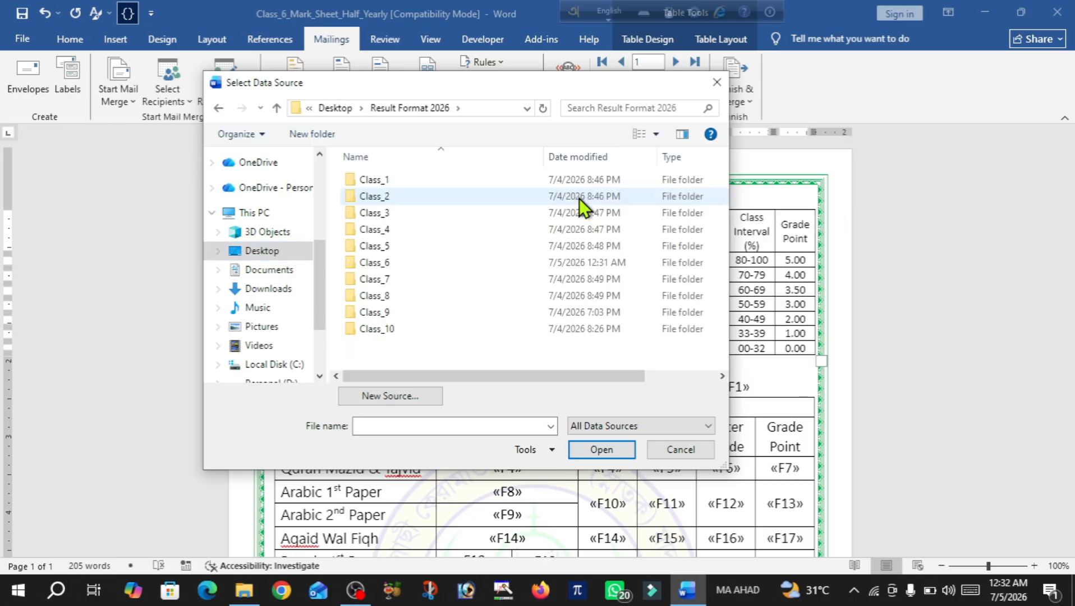
double_click(390, 266)
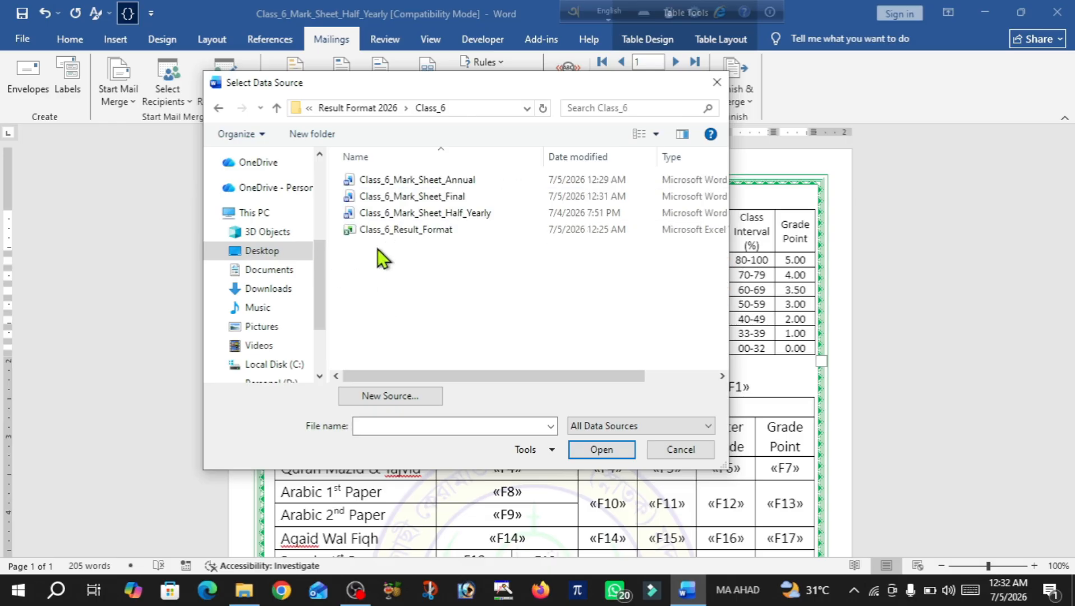
double_click(393, 234)
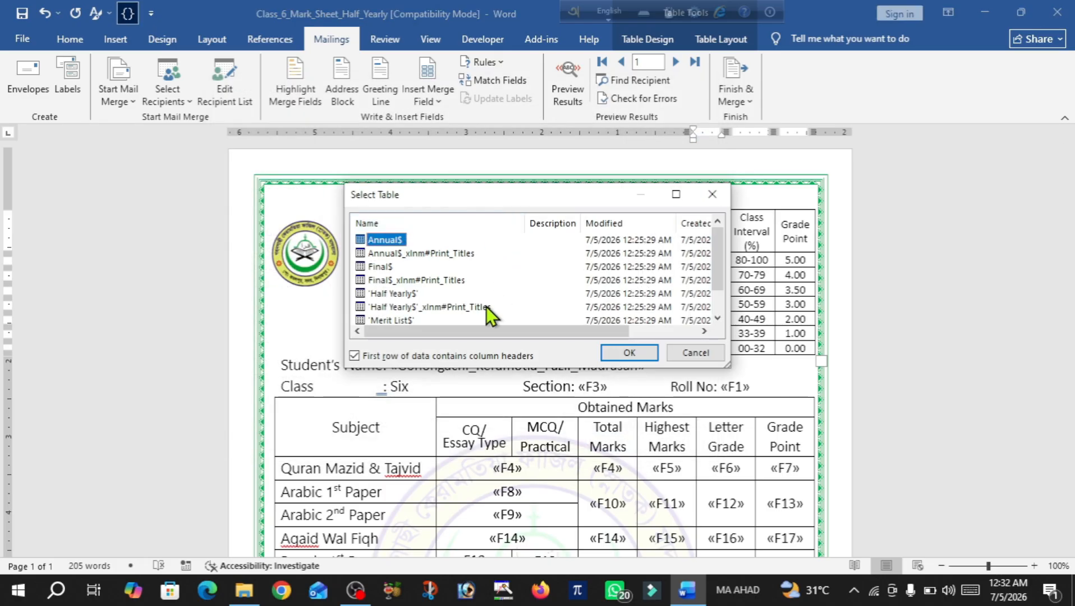
click(407, 293)
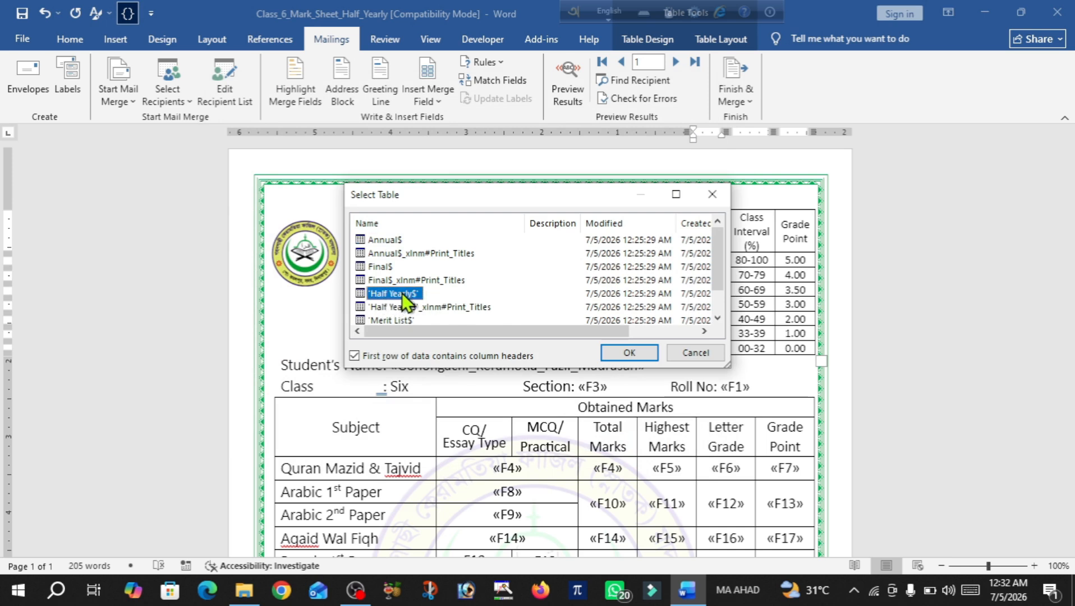
click(625, 351)
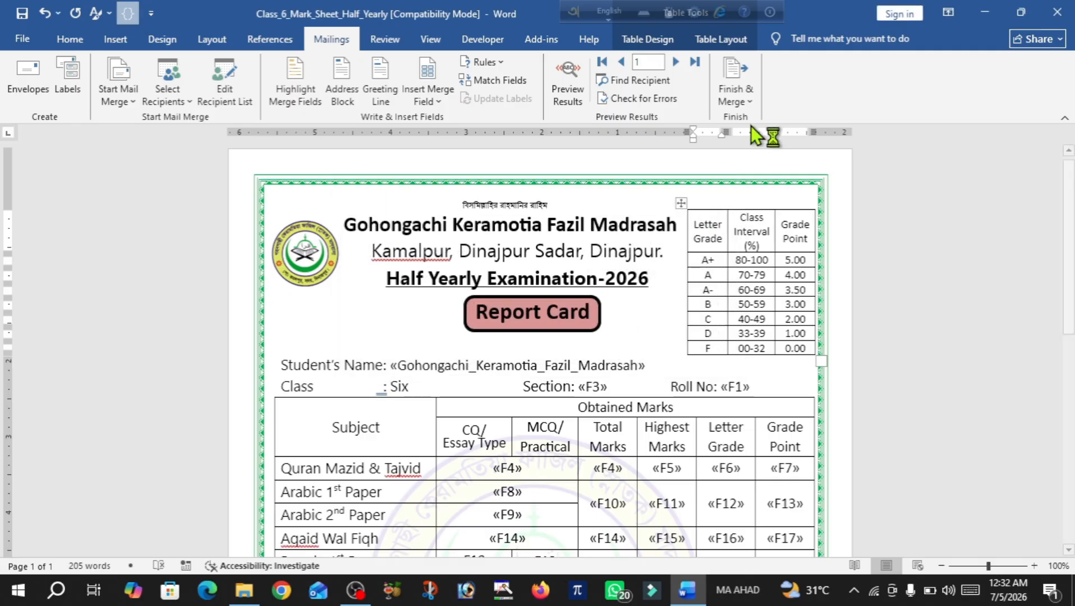
Merge the Half Yearly cards into individual documents starting from record 6 and review them
click(749, 101)
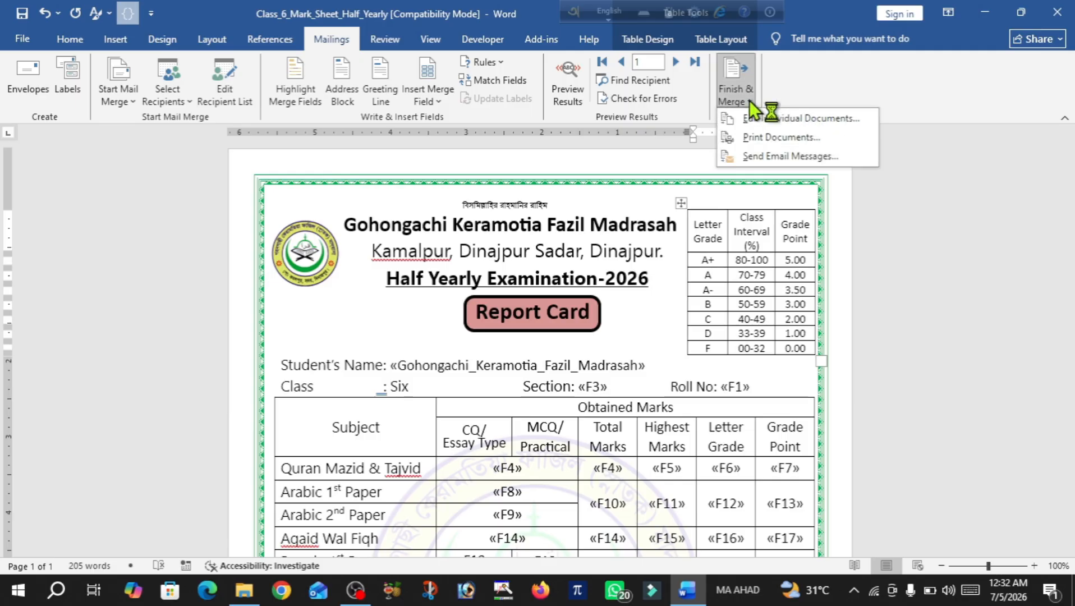
click(769, 120)
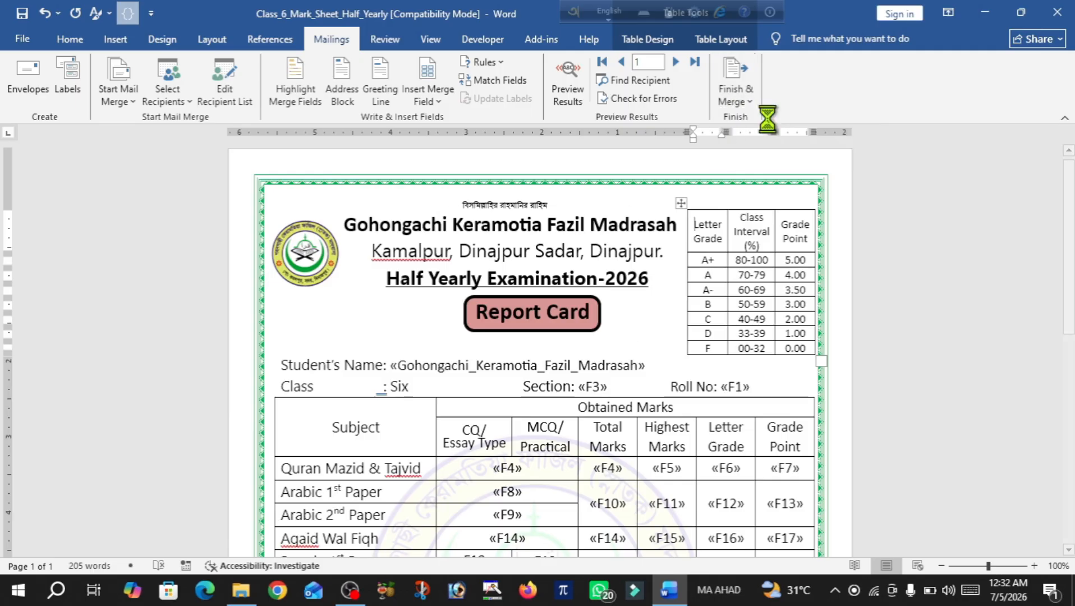
click(526, 294)
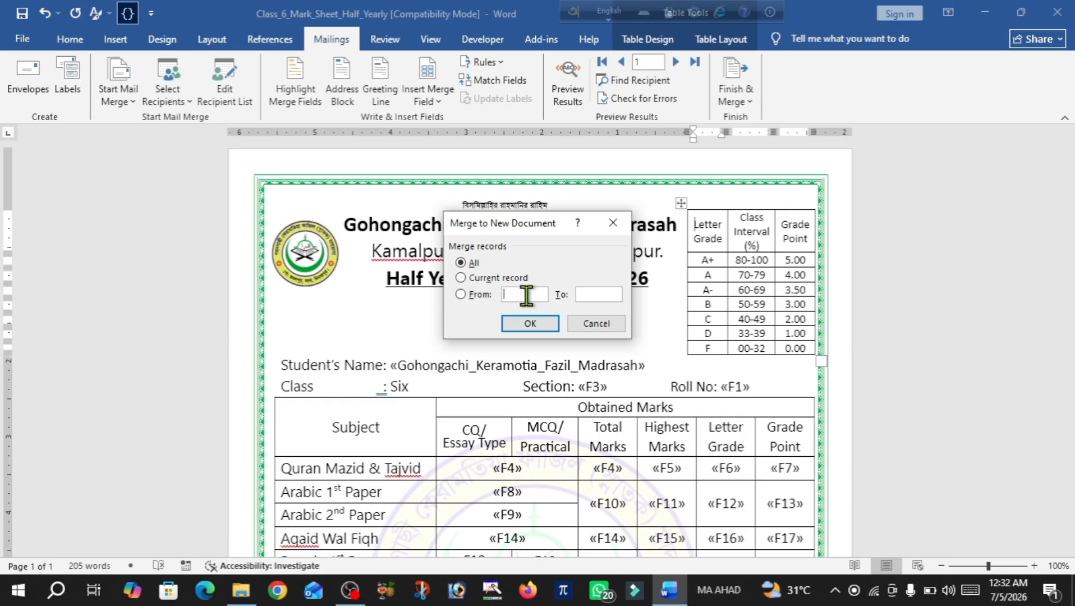
text(6)
click(525, 326)
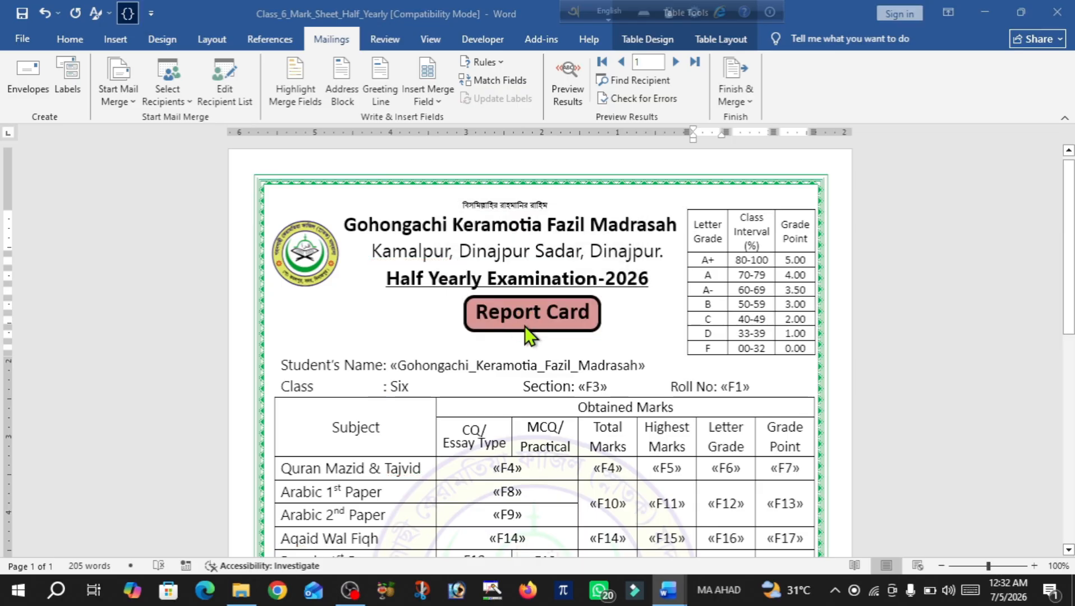
scroll(526, 326, down, 6)
scroll(525, 327, down, 10)
scroll(525, 326, down, 8)
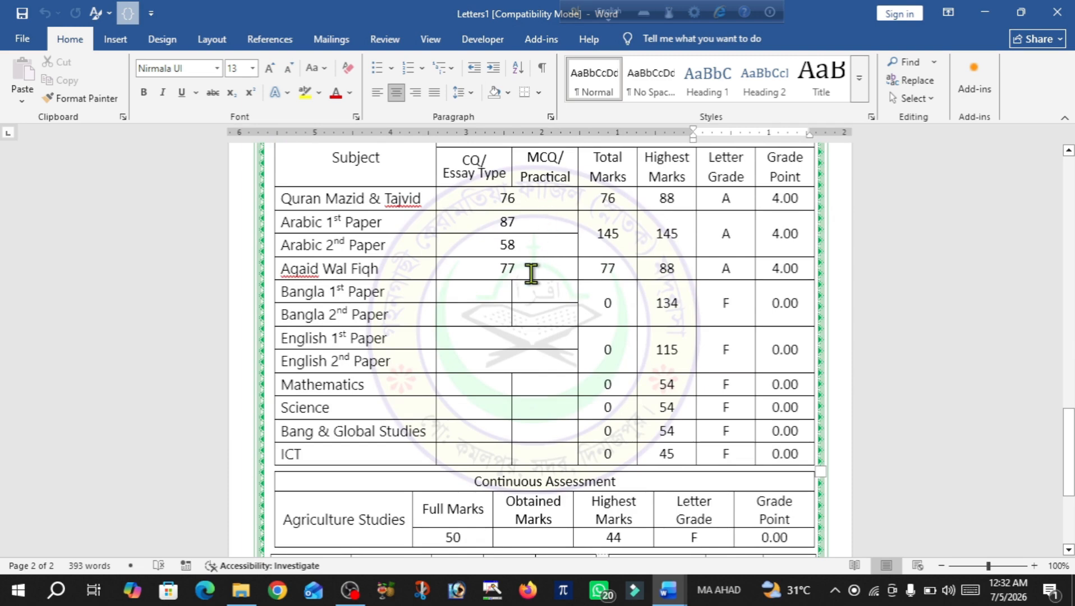
scroll(532, 274, down, 3)
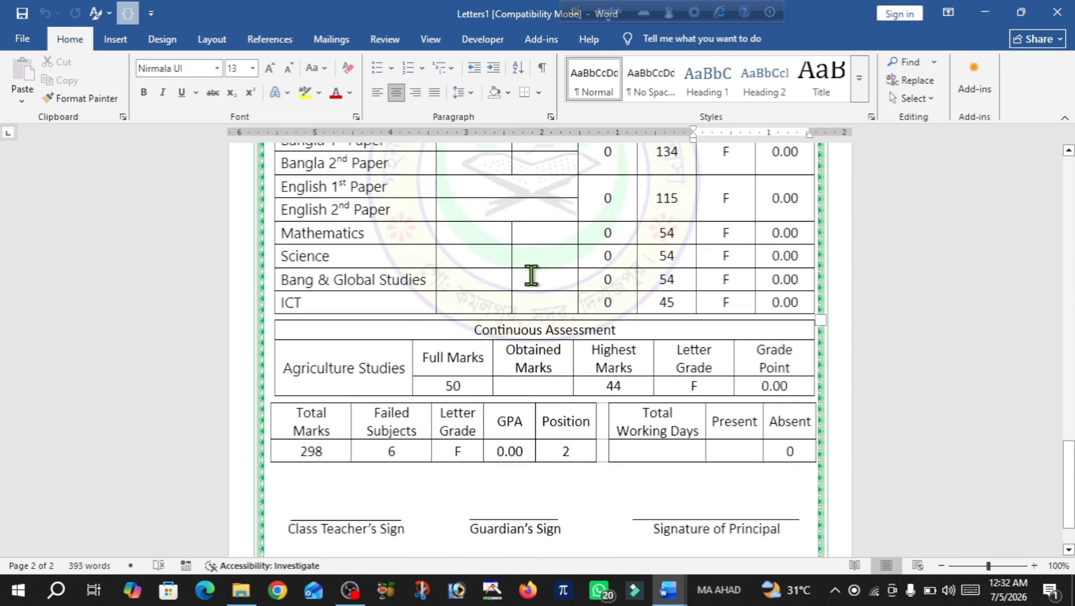
scroll(532, 276, up, 2)
Close the merged Letters1 without saving, then save and close Class_6_Mark_Sheet_Half_Yearly
click(1058, 11)
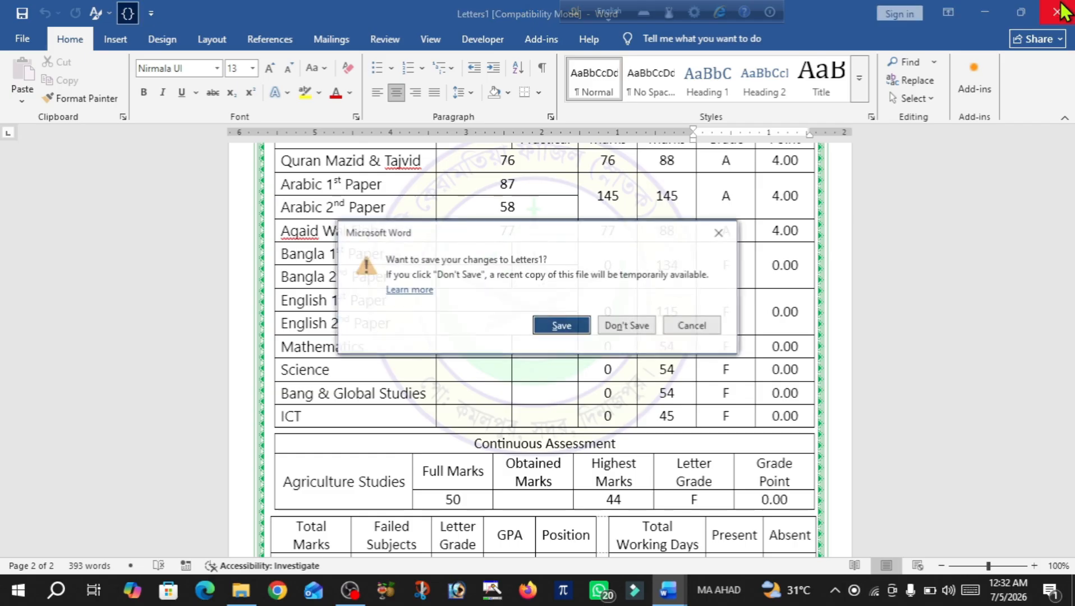
click(633, 326)
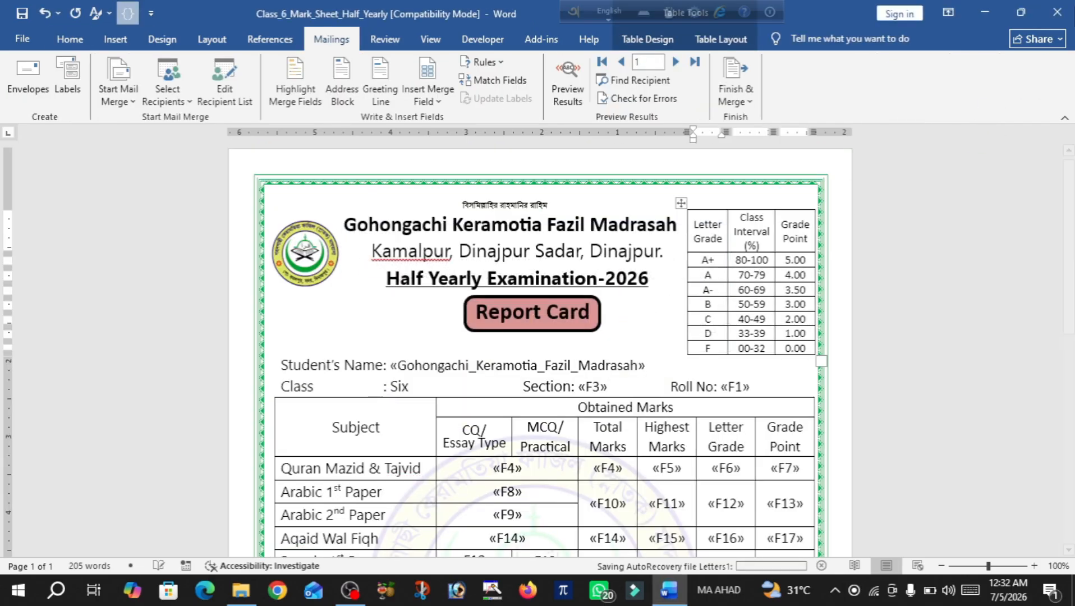
click(1058, 11)
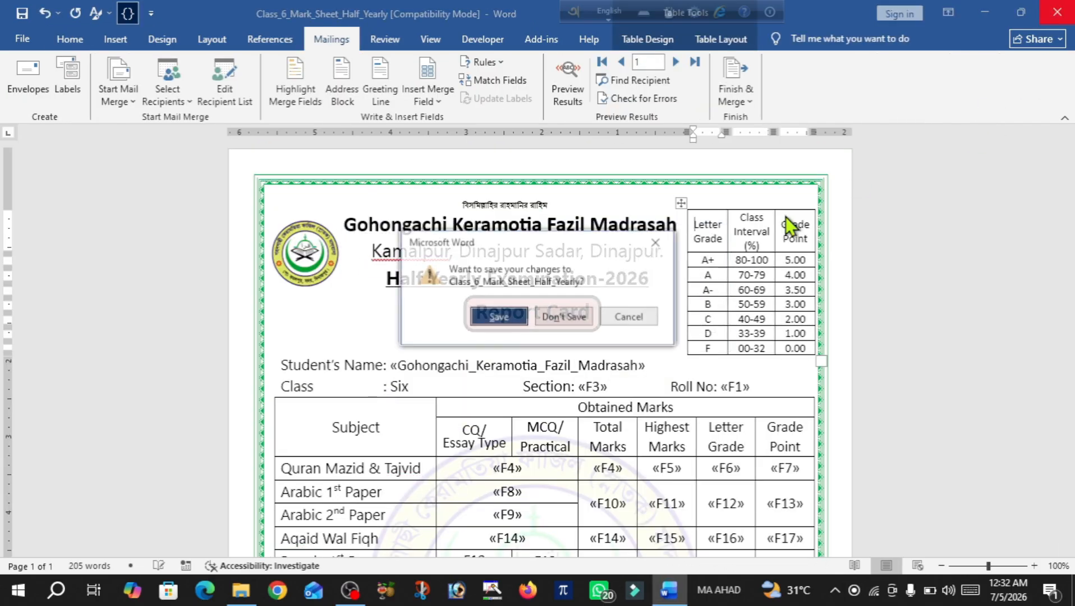
click(490, 322)
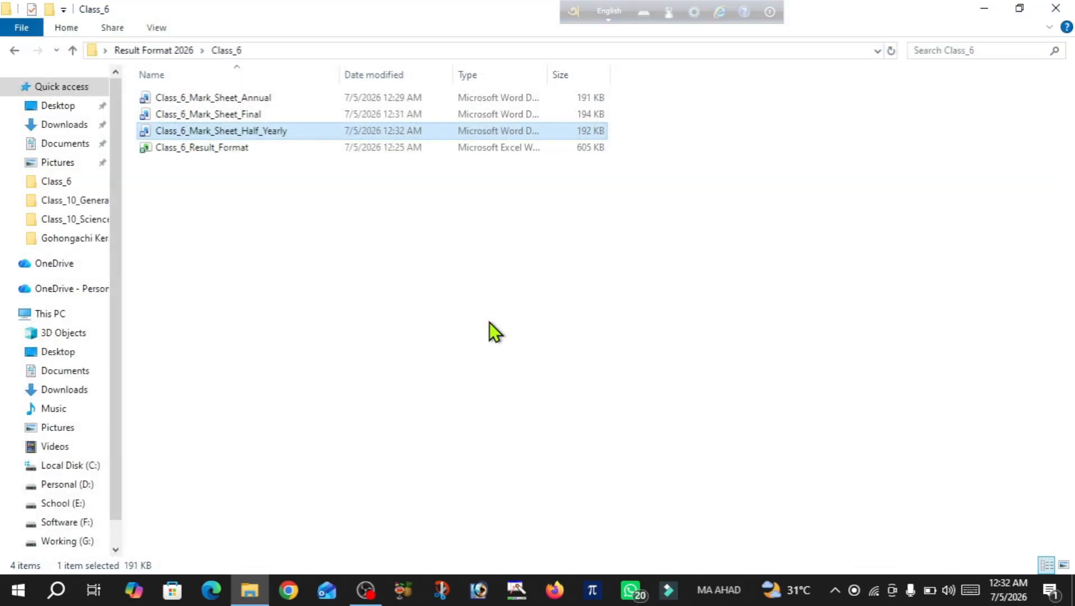
Go from Result Format 2026 into Class_10 > Class_10_General and open Class_10_General_Mark_Sheet_Annual
click(72, 50)
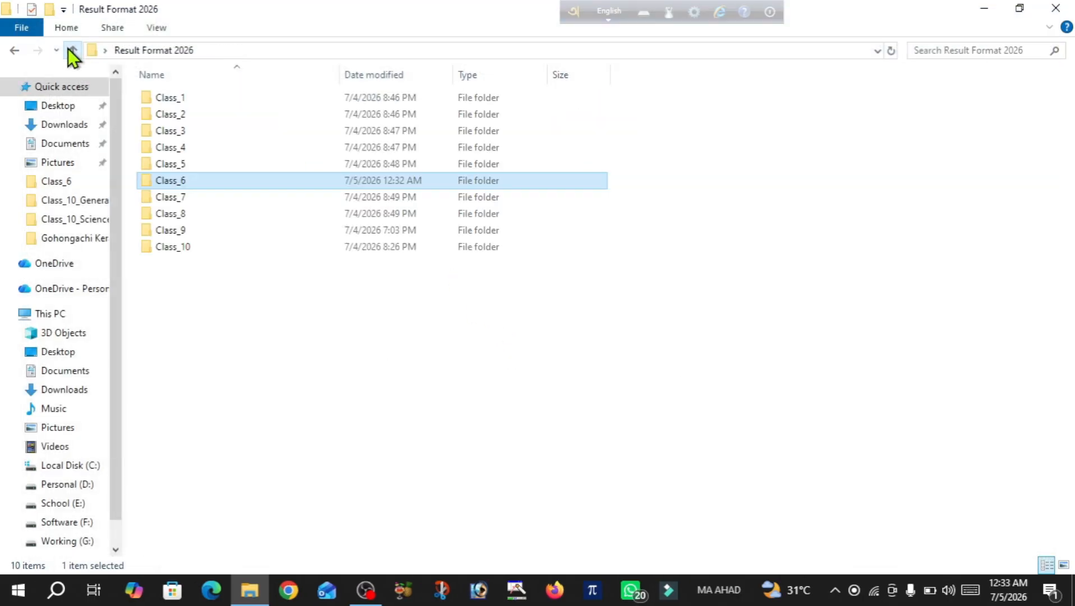
double_click(194, 251)
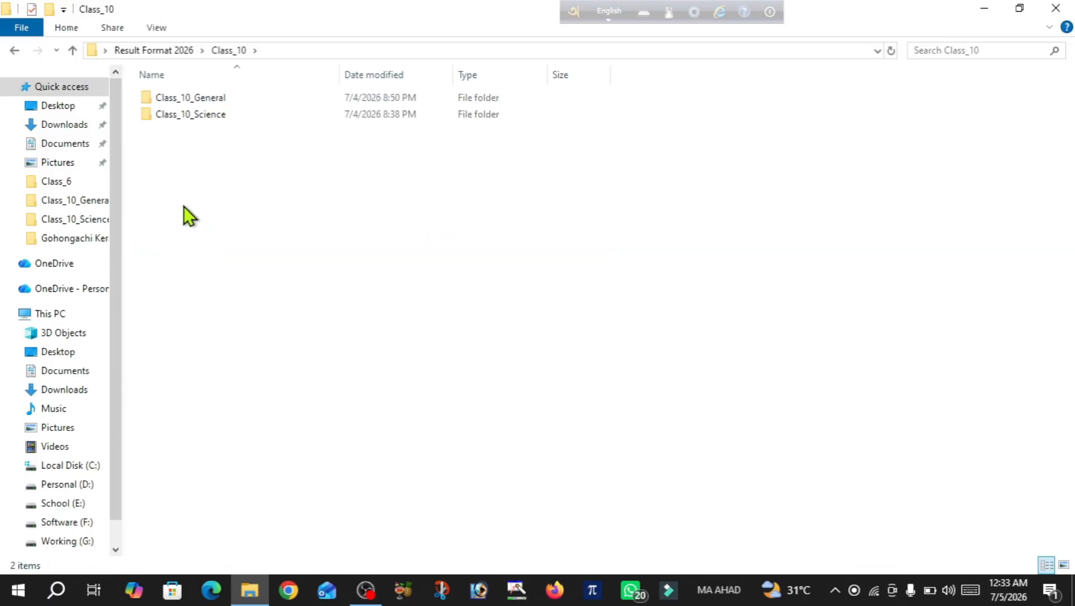
double_click(200, 101)
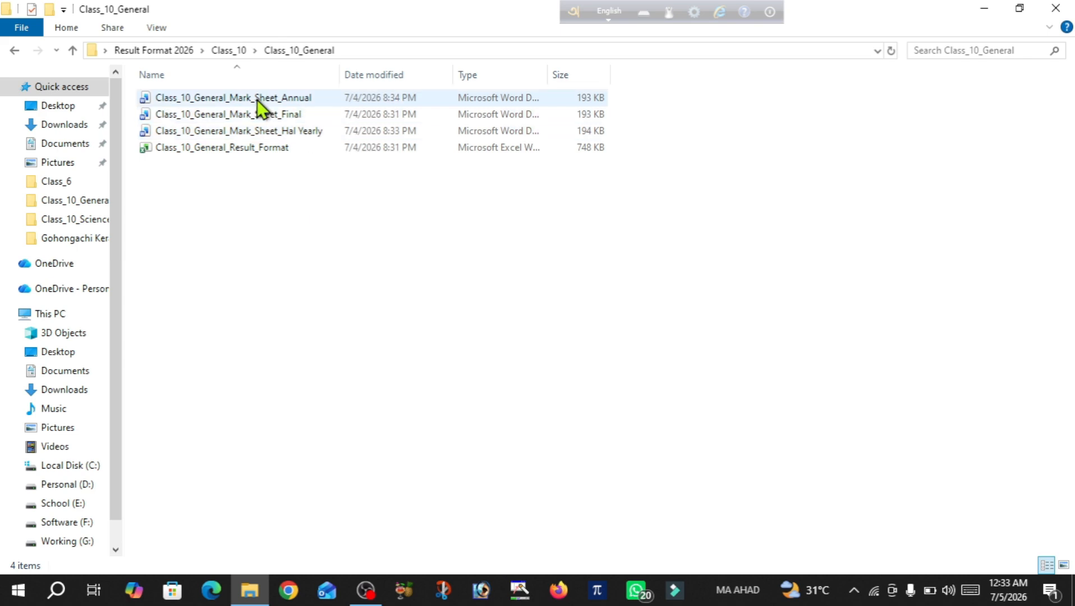
double_click(297, 101)
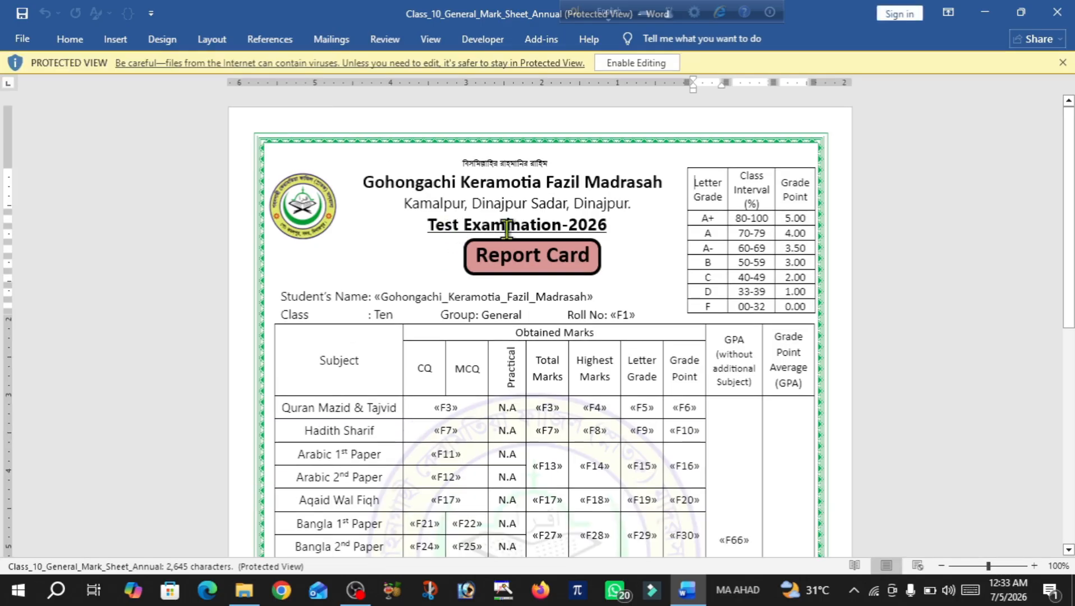
Enable editing on the Annual mark sheet, accept the SQL prompt, and choose Use an Existing List
click(640, 66)
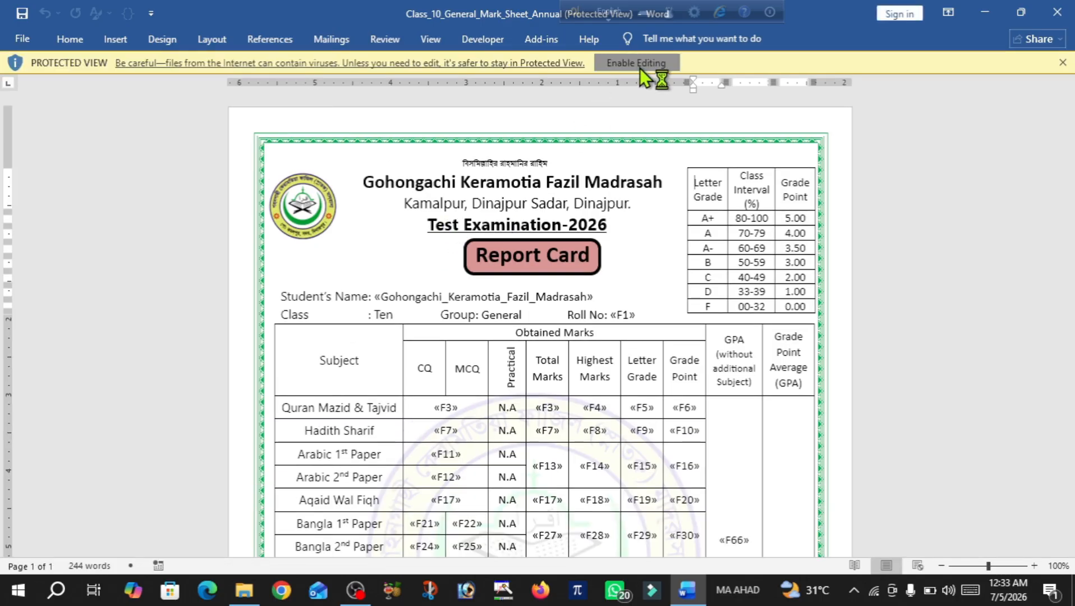
click(582, 365)
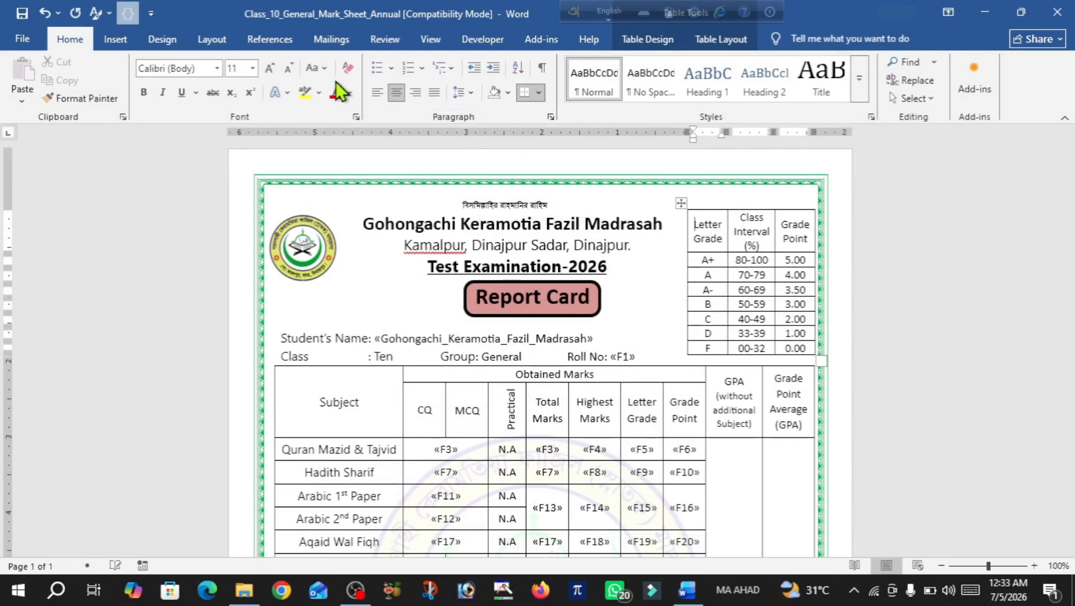
click(333, 48)
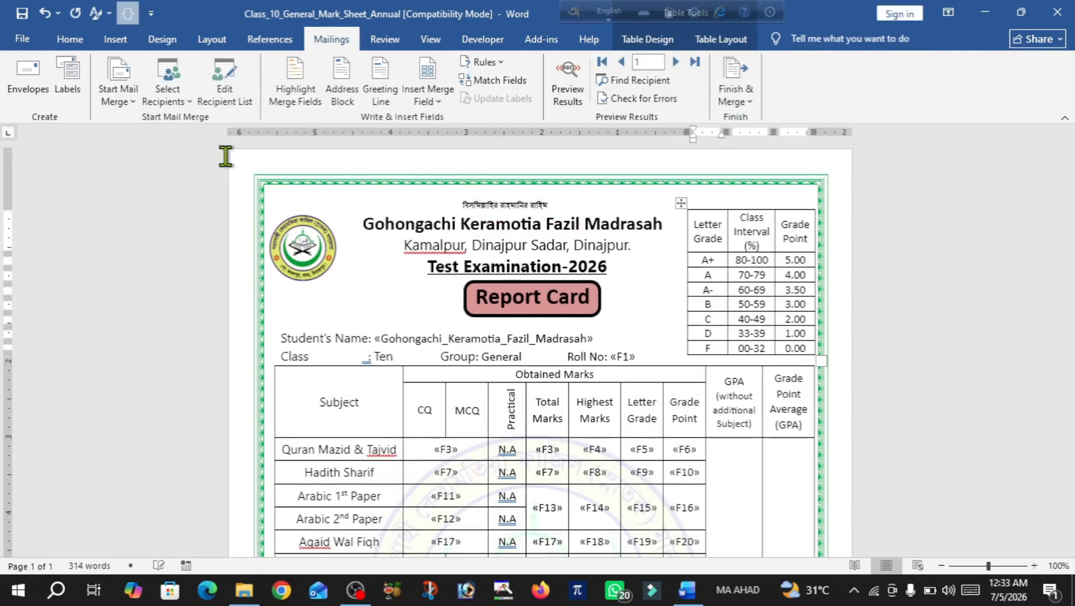
click(170, 103)
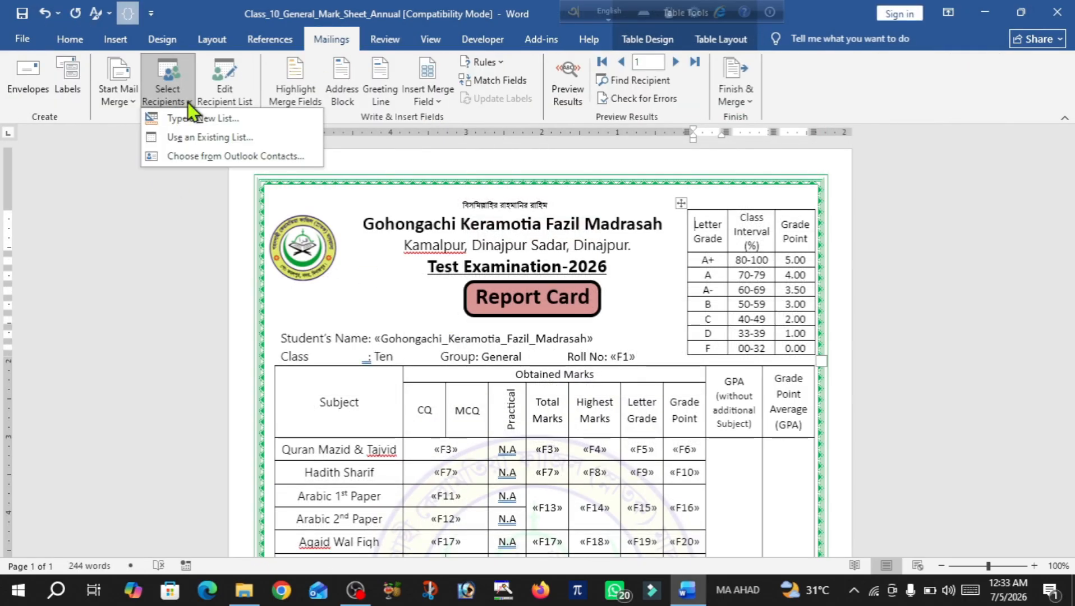
click(195, 136)
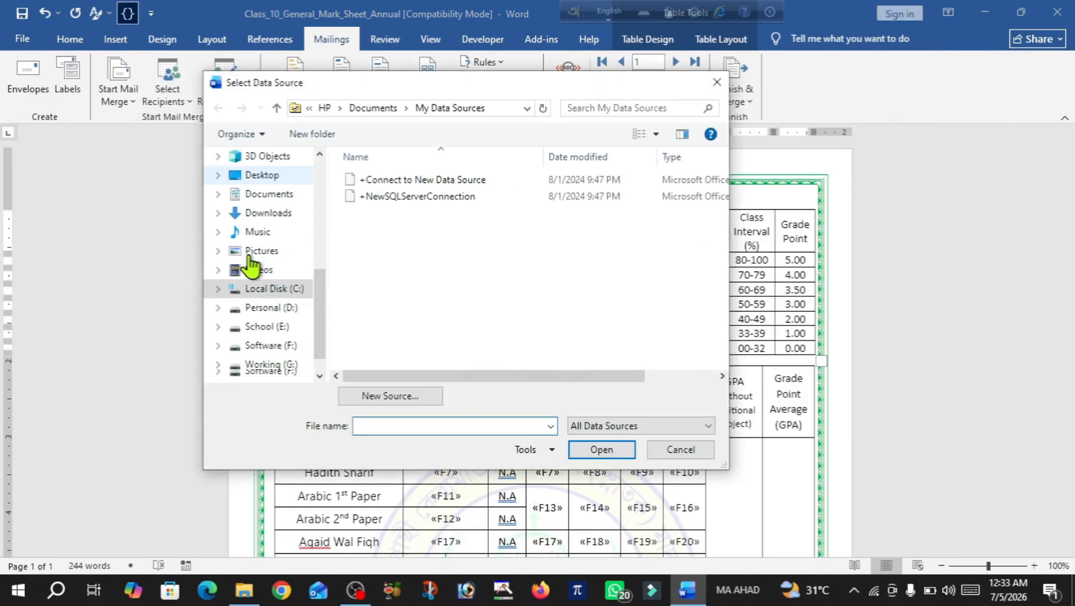
scroll(251, 264, down, 1)
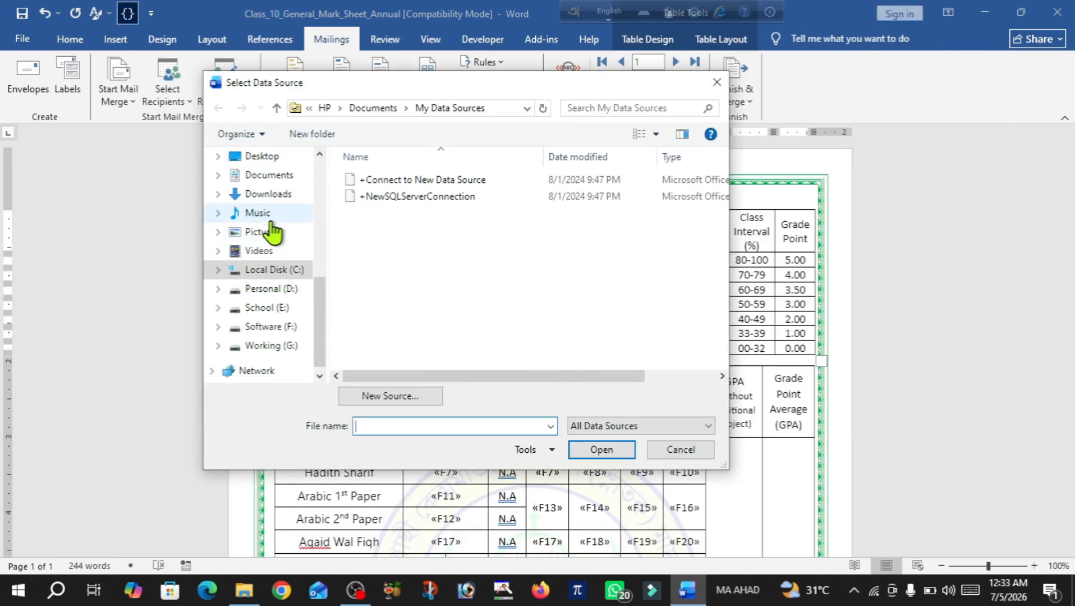
scroll(272, 230, up, 1)
Pick Class_10_General_Result_Format from Desktop > Result Format 2026 > Class_10 > Class_10_General as data source
click(269, 215)
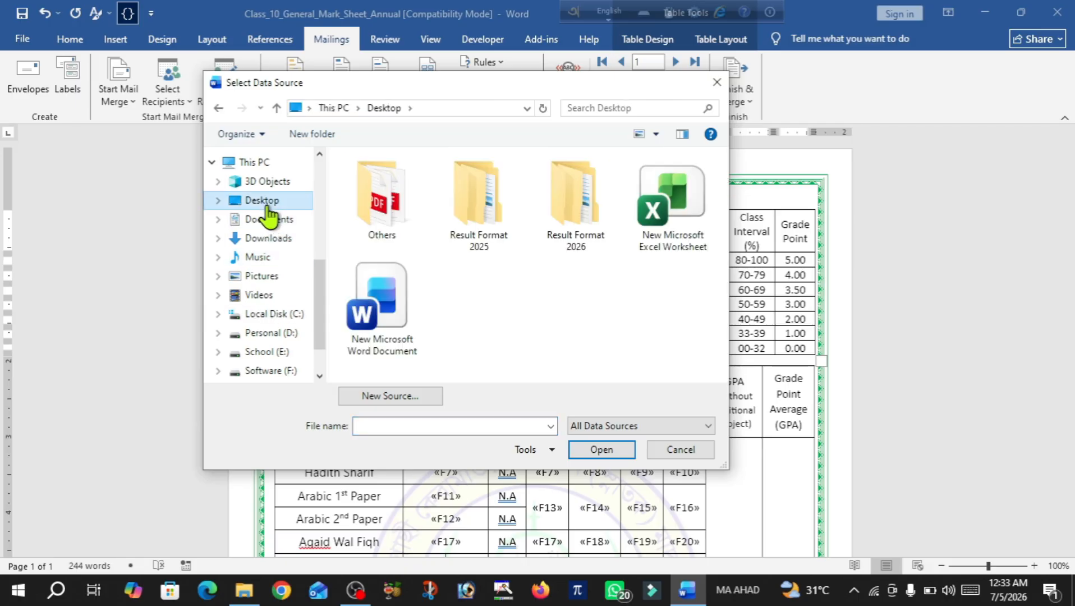
double_click(575, 204)
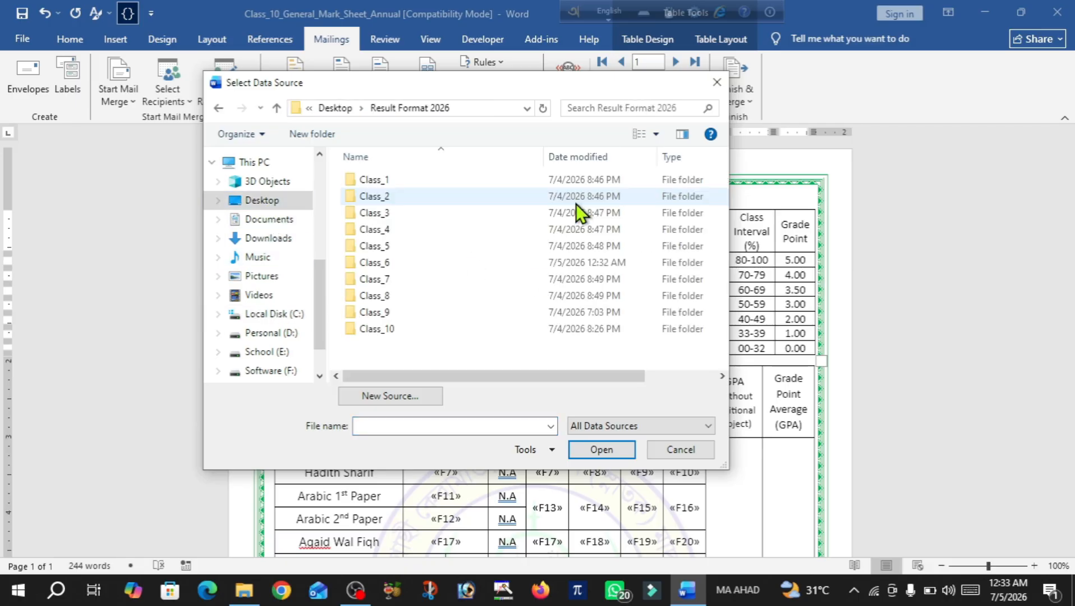
double_click(386, 331)
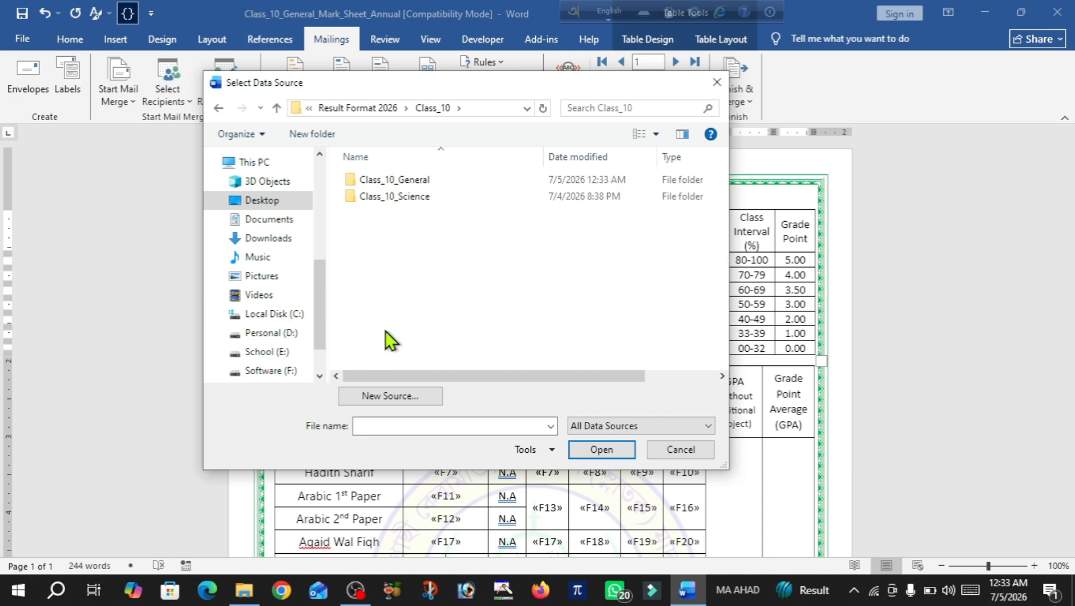
double_click(402, 179)
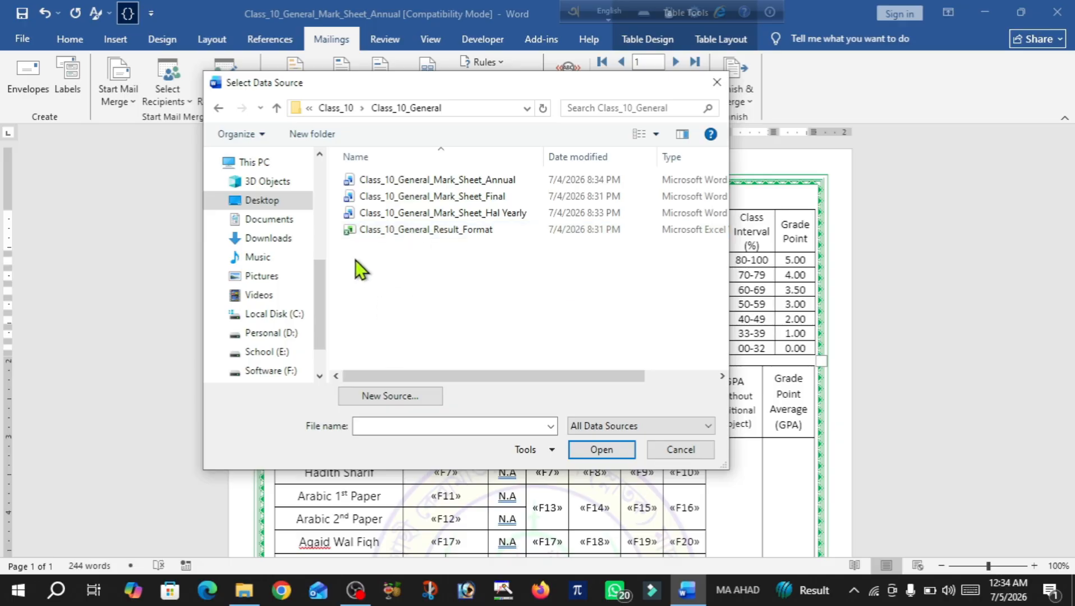
double_click(408, 230)
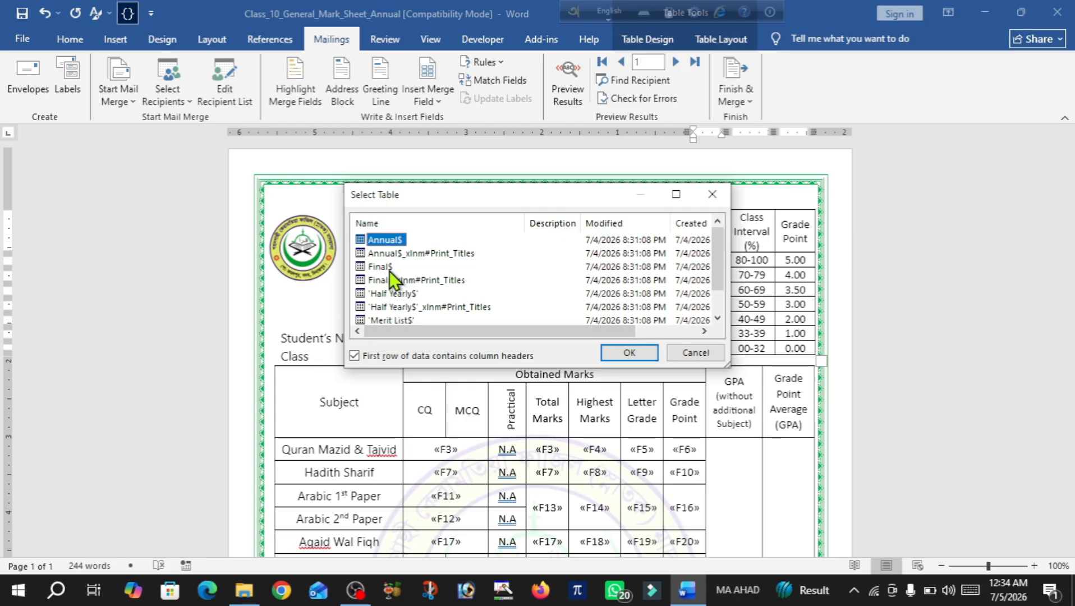
Confirm Annual$ as recipients and merge records 6 to 7 into individual documents
click(626, 354)
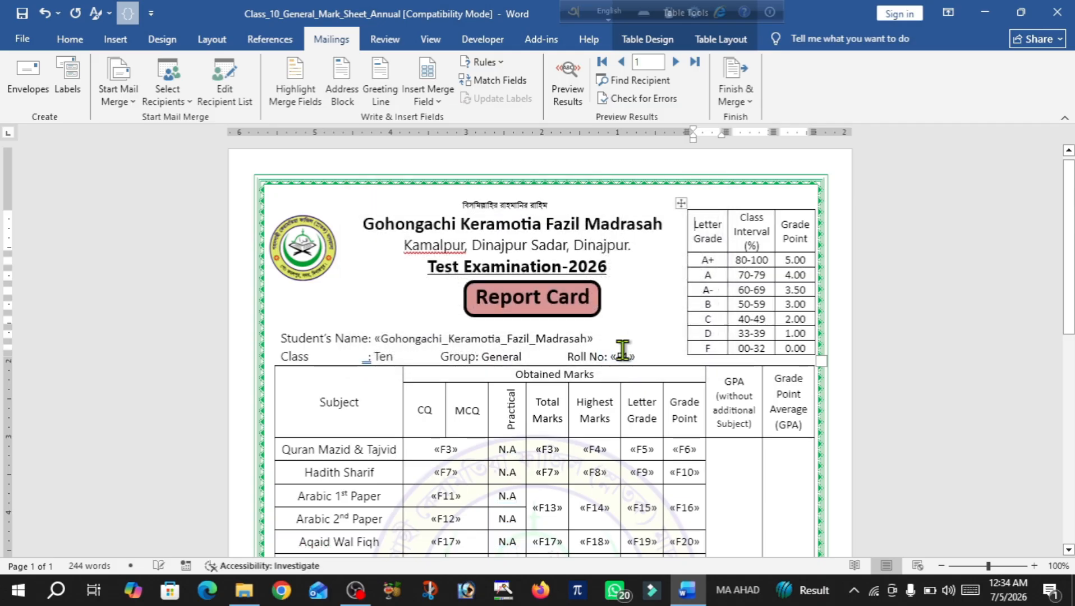
click(750, 103)
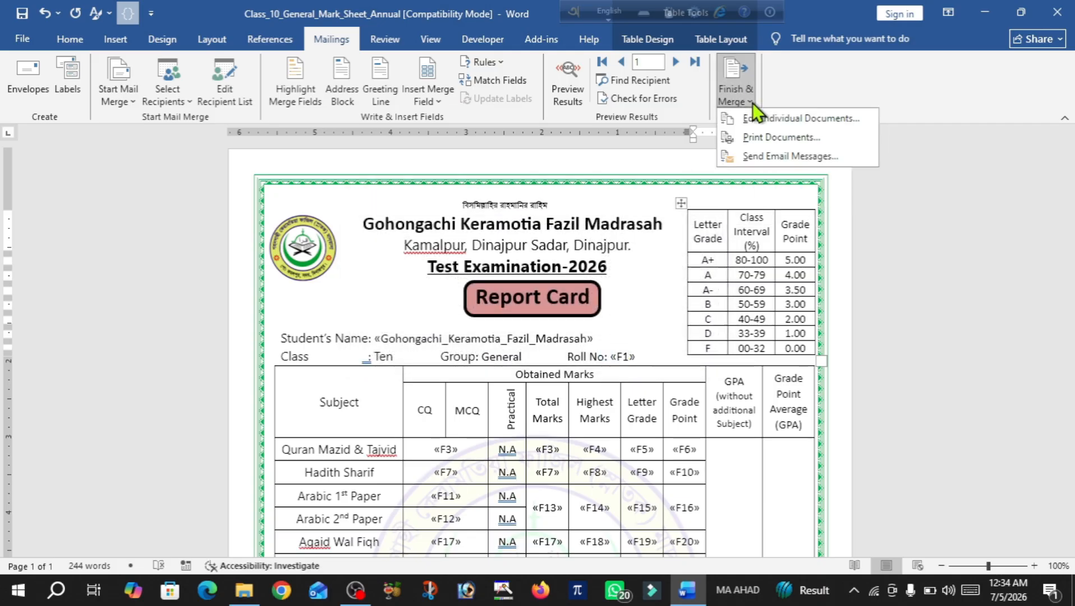
click(781, 117)
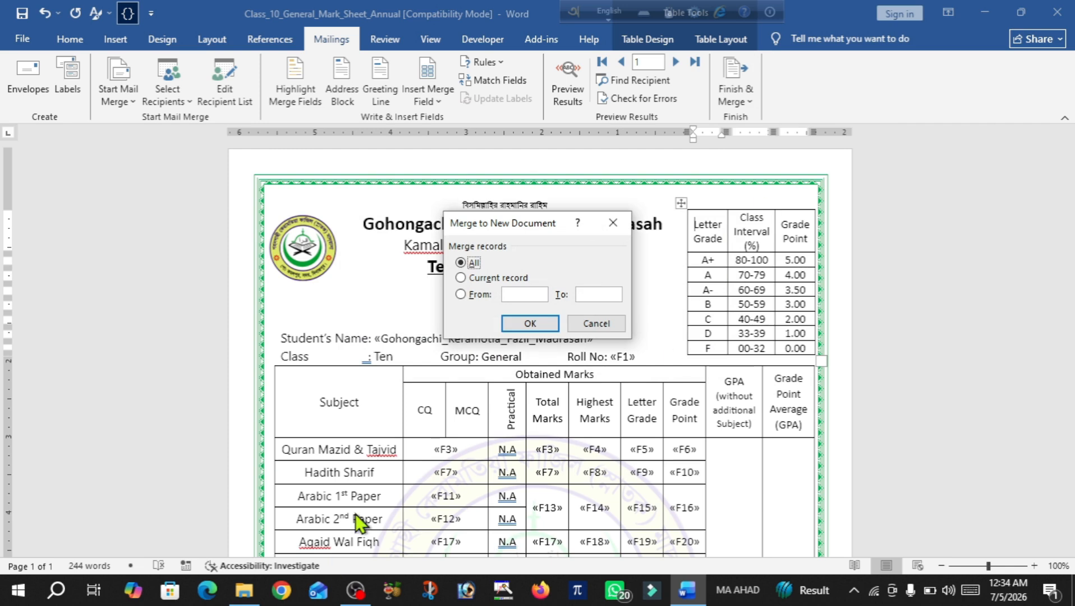
click(522, 295)
text(6)
click(598, 292)
text(7)
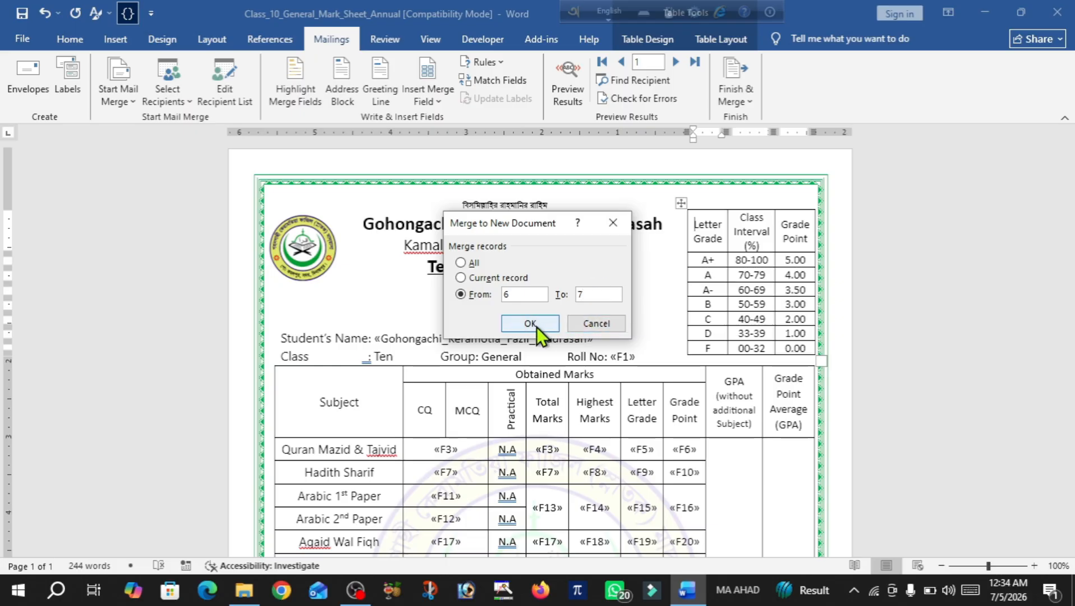
click(537, 327)
scroll(537, 327, down, 5)
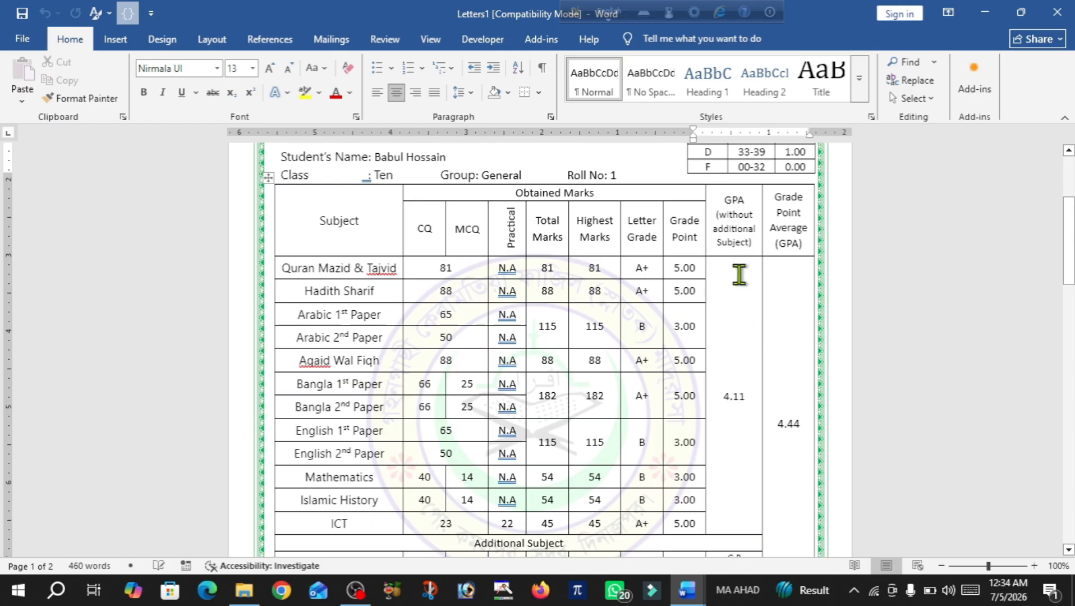
scroll(730, 403, down, 1)
scroll(728, 403, down, 2)
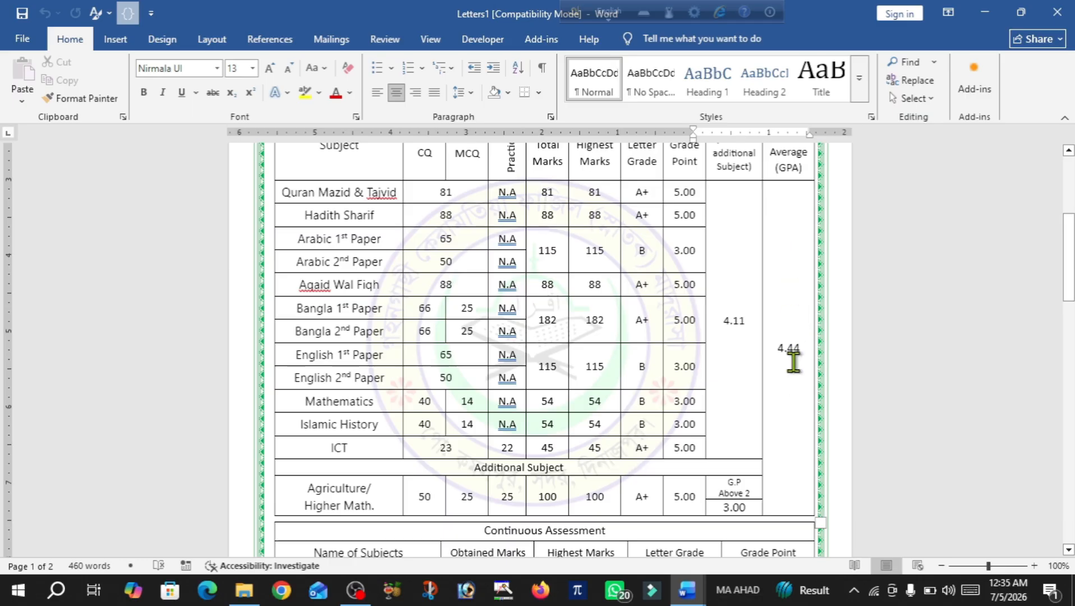
scroll(793, 362, down, 5)
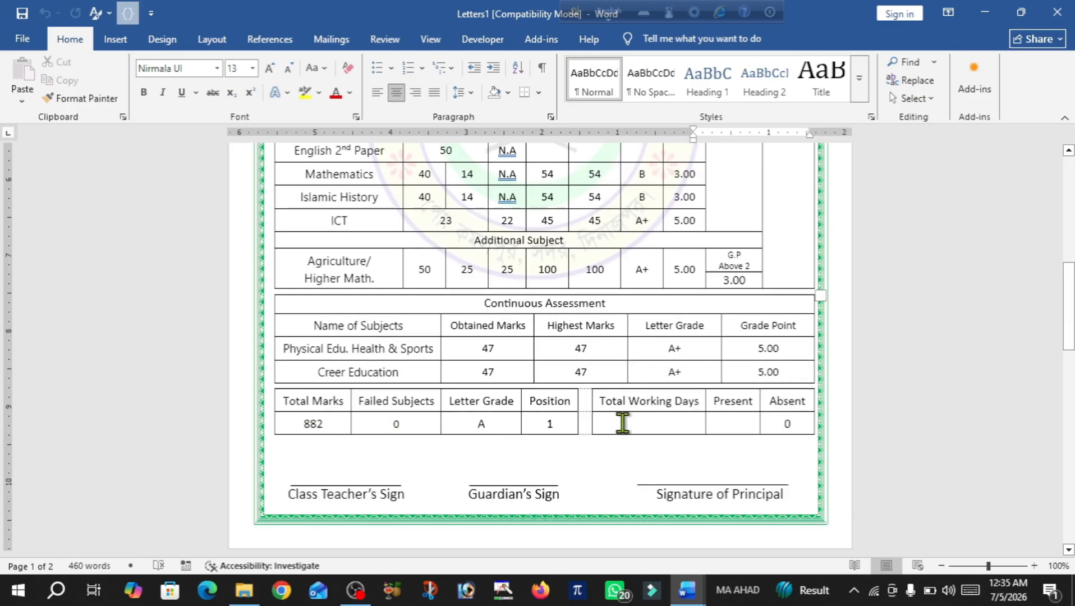
scroll(748, 424, up, 4)
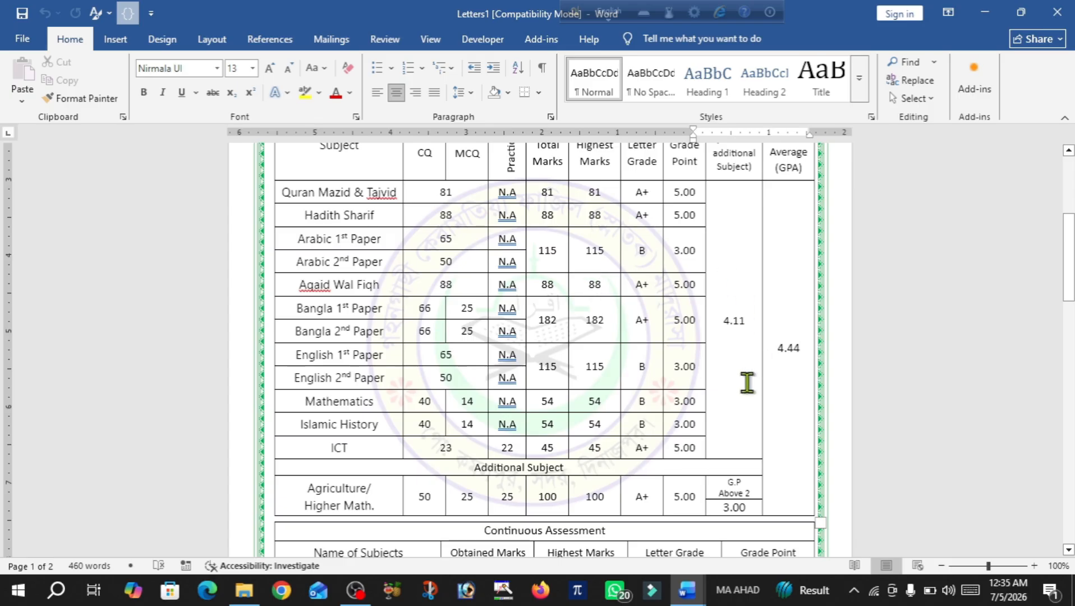
scroll(747, 382, up, 2)
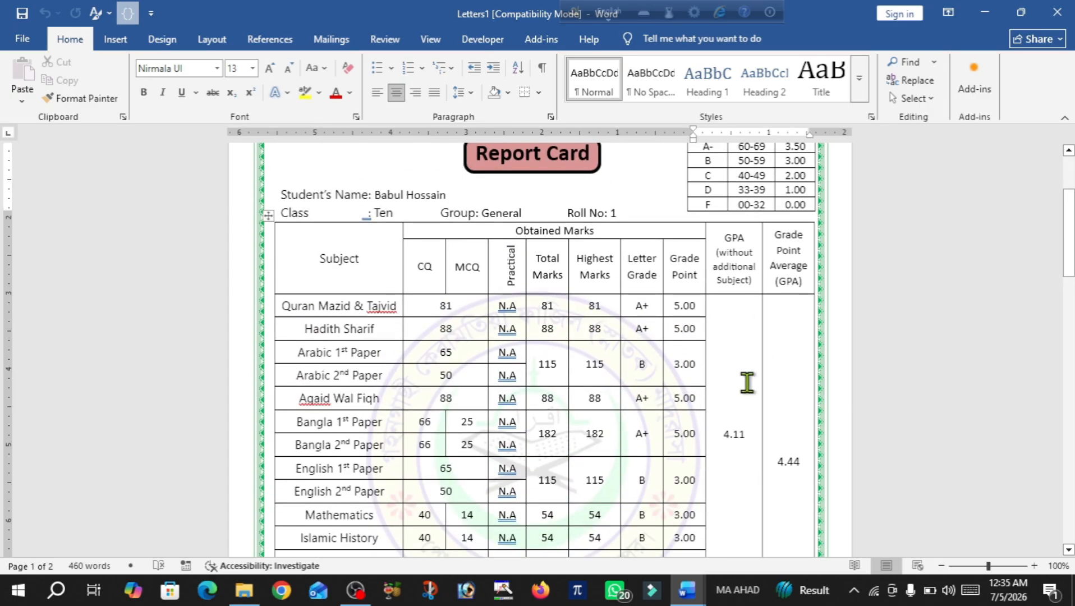